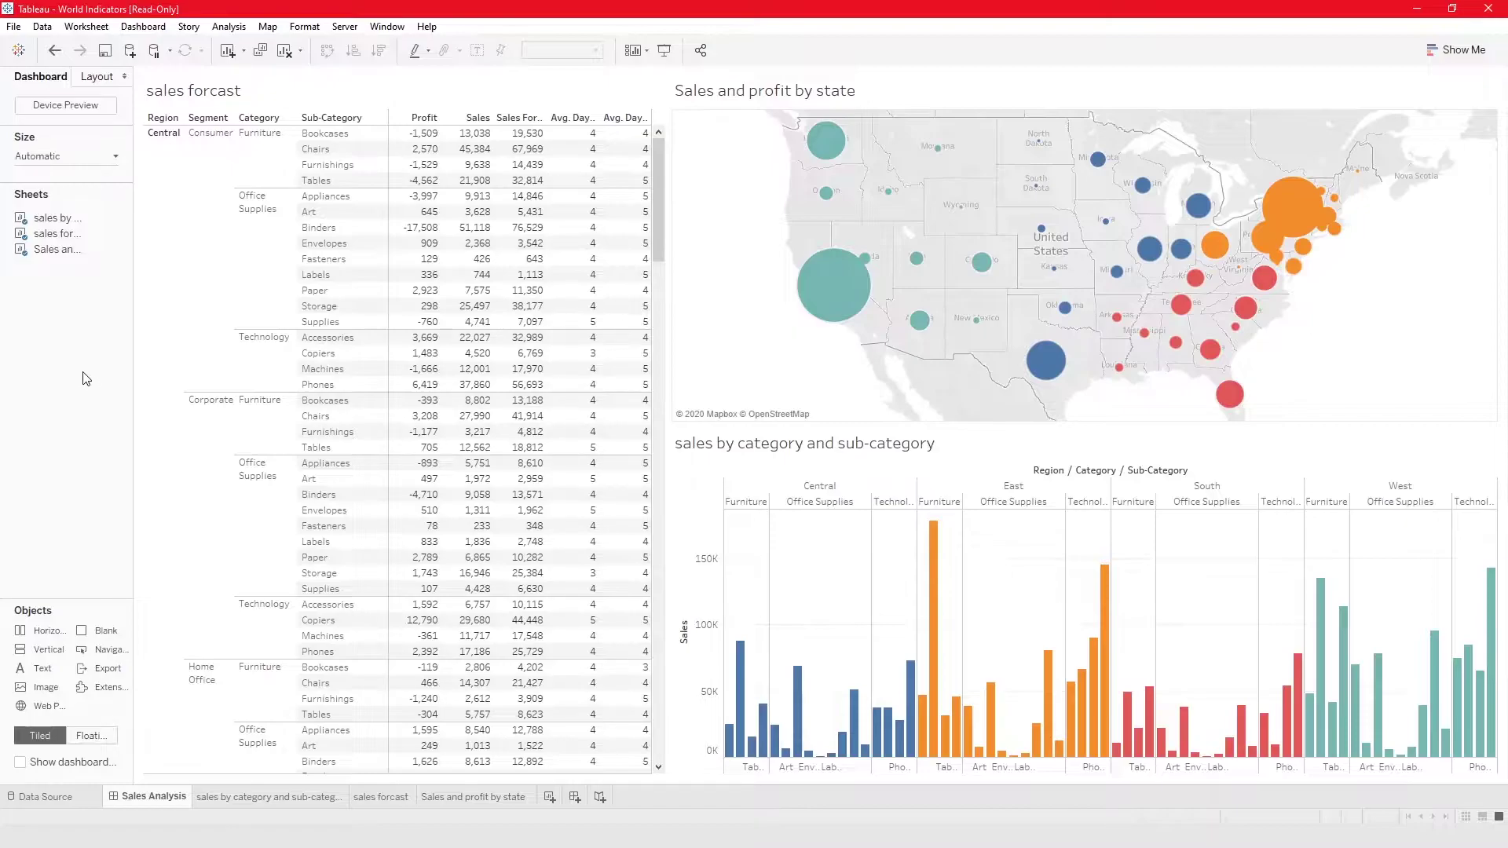
Add a highlight action named "Highlight all categories" to the dashboard, with Sales Analysis as its source.
click(144, 27)
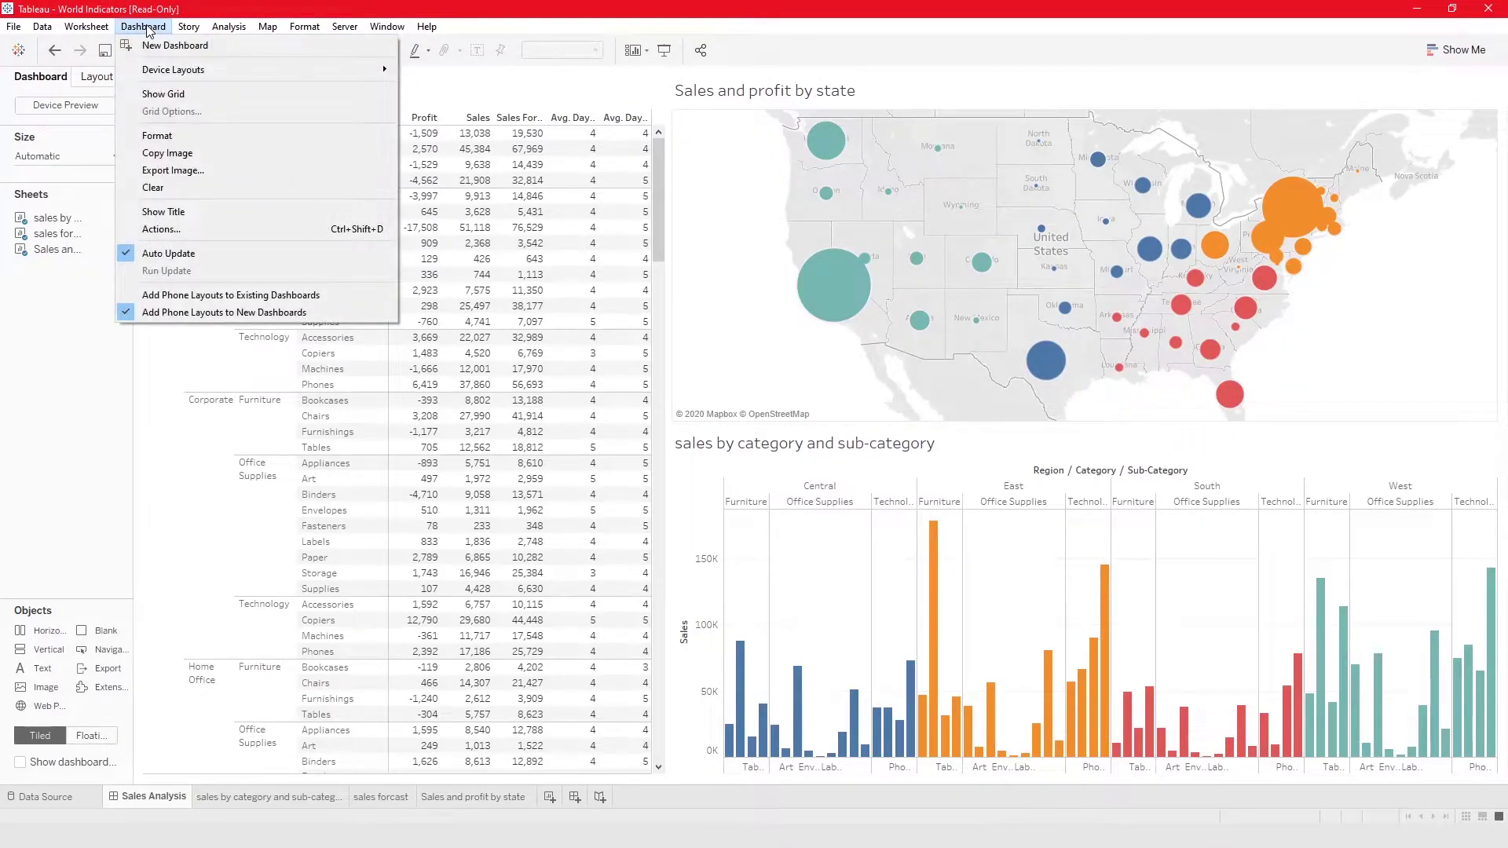
click(193, 229)
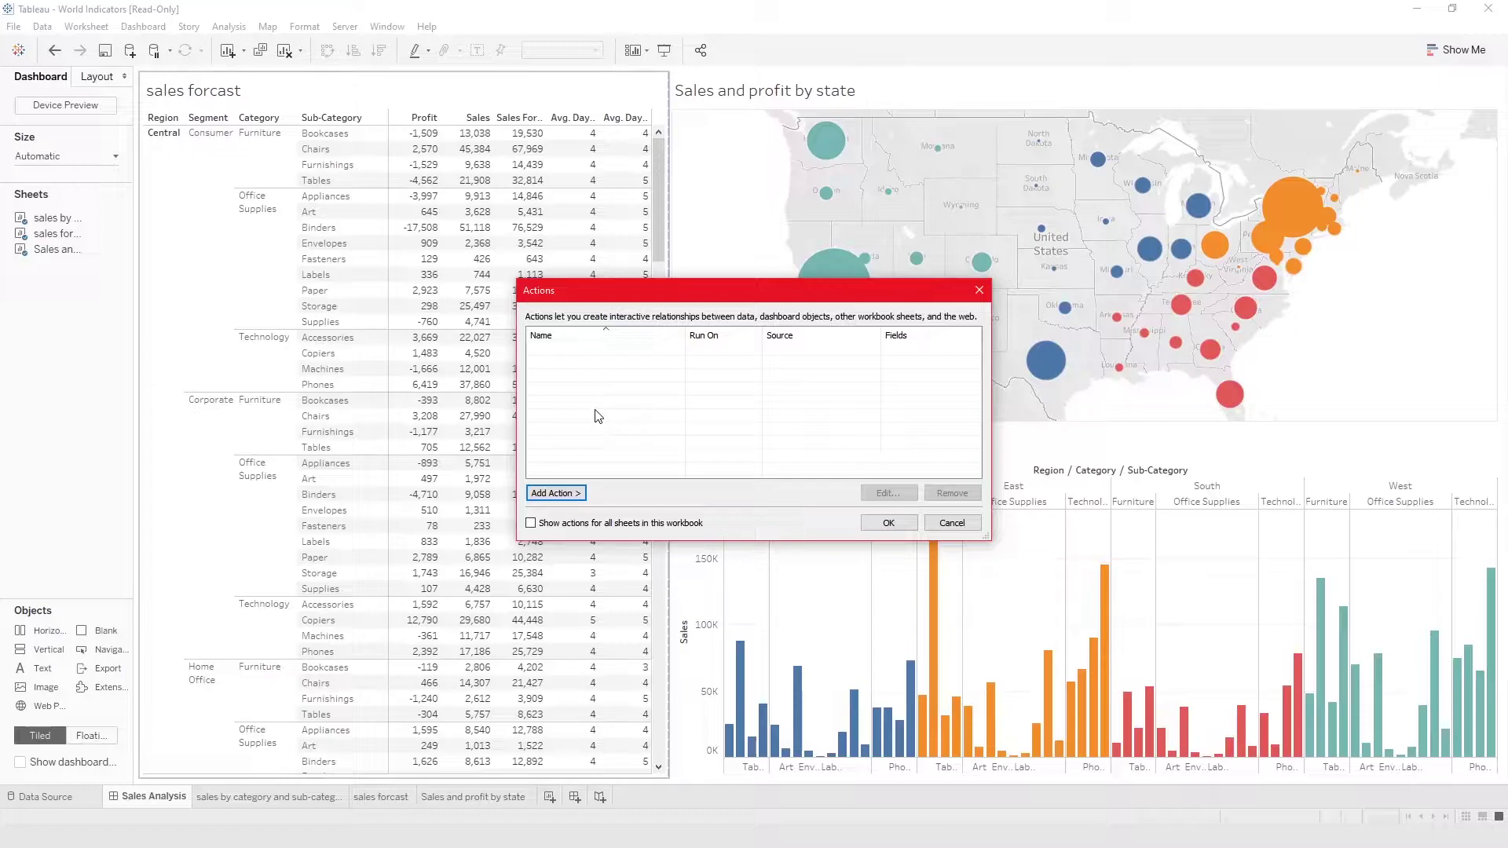
click(616, 524)
click(628, 528)
click(573, 495)
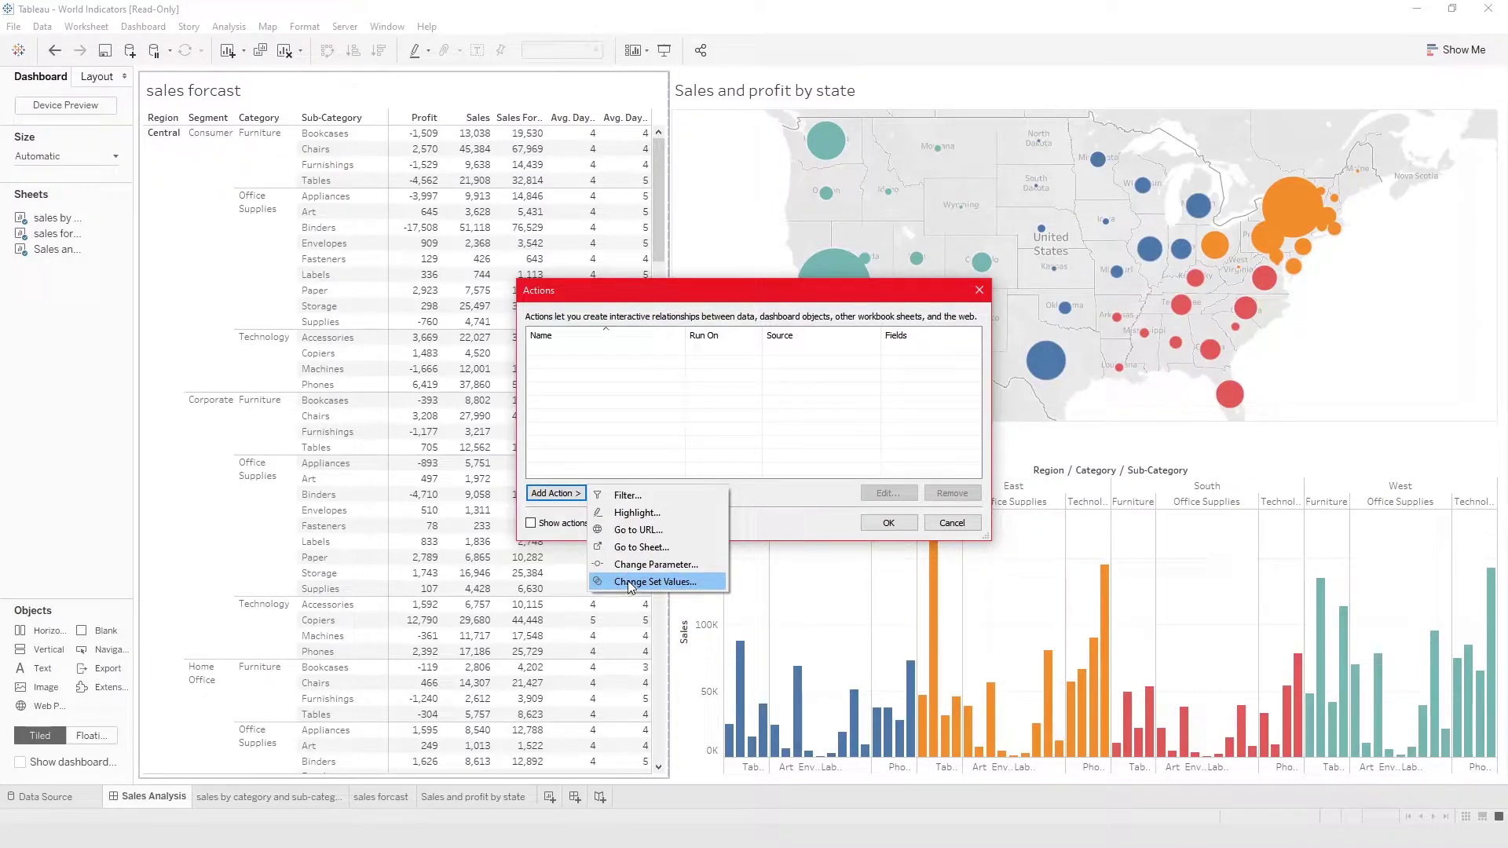
click(615, 512)
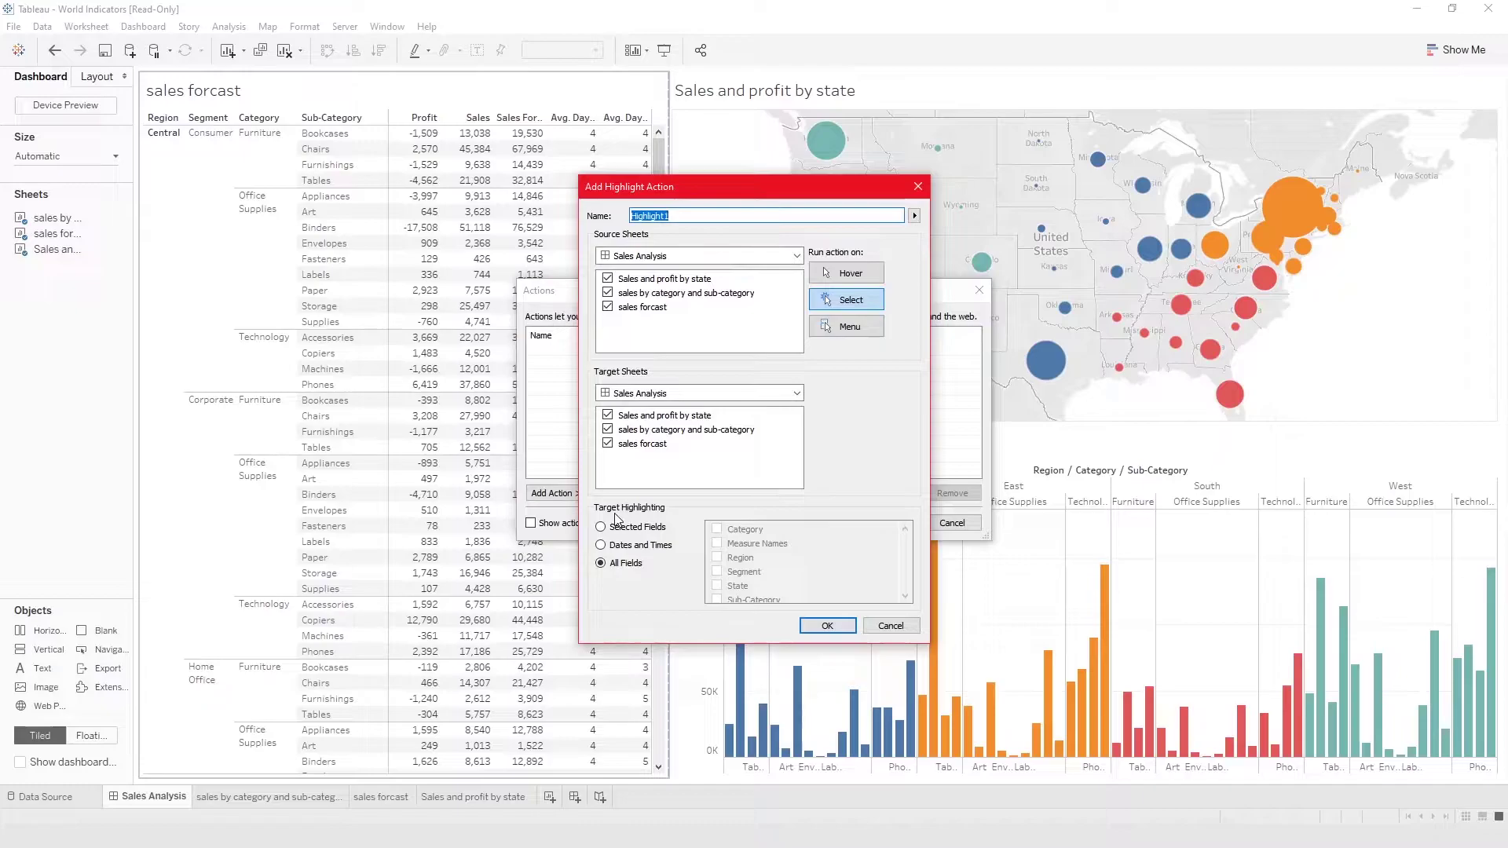
drag(661, 197, 357, 198)
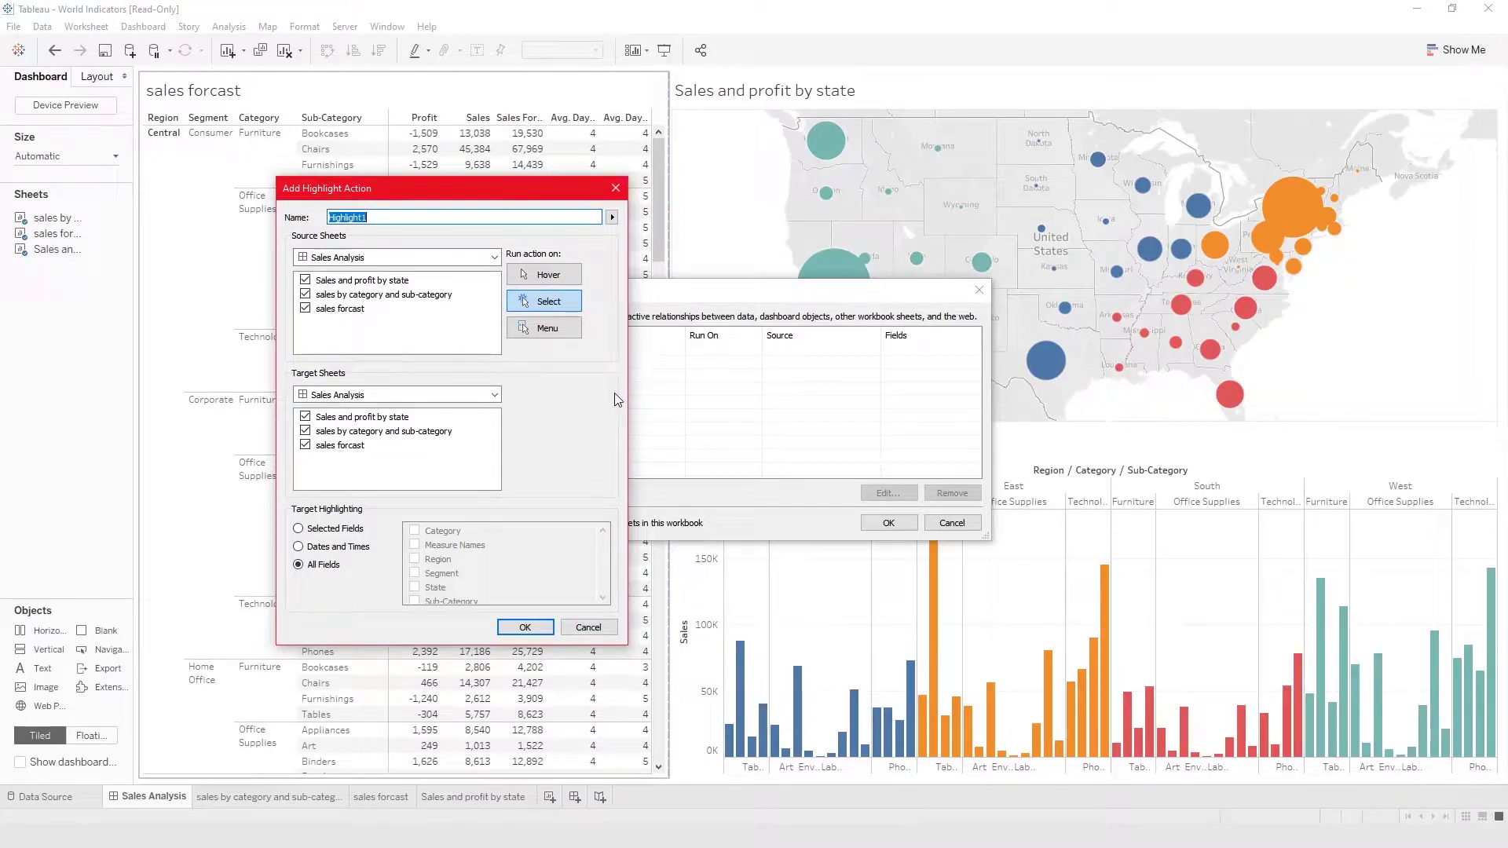
key(End)
click(415, 259)
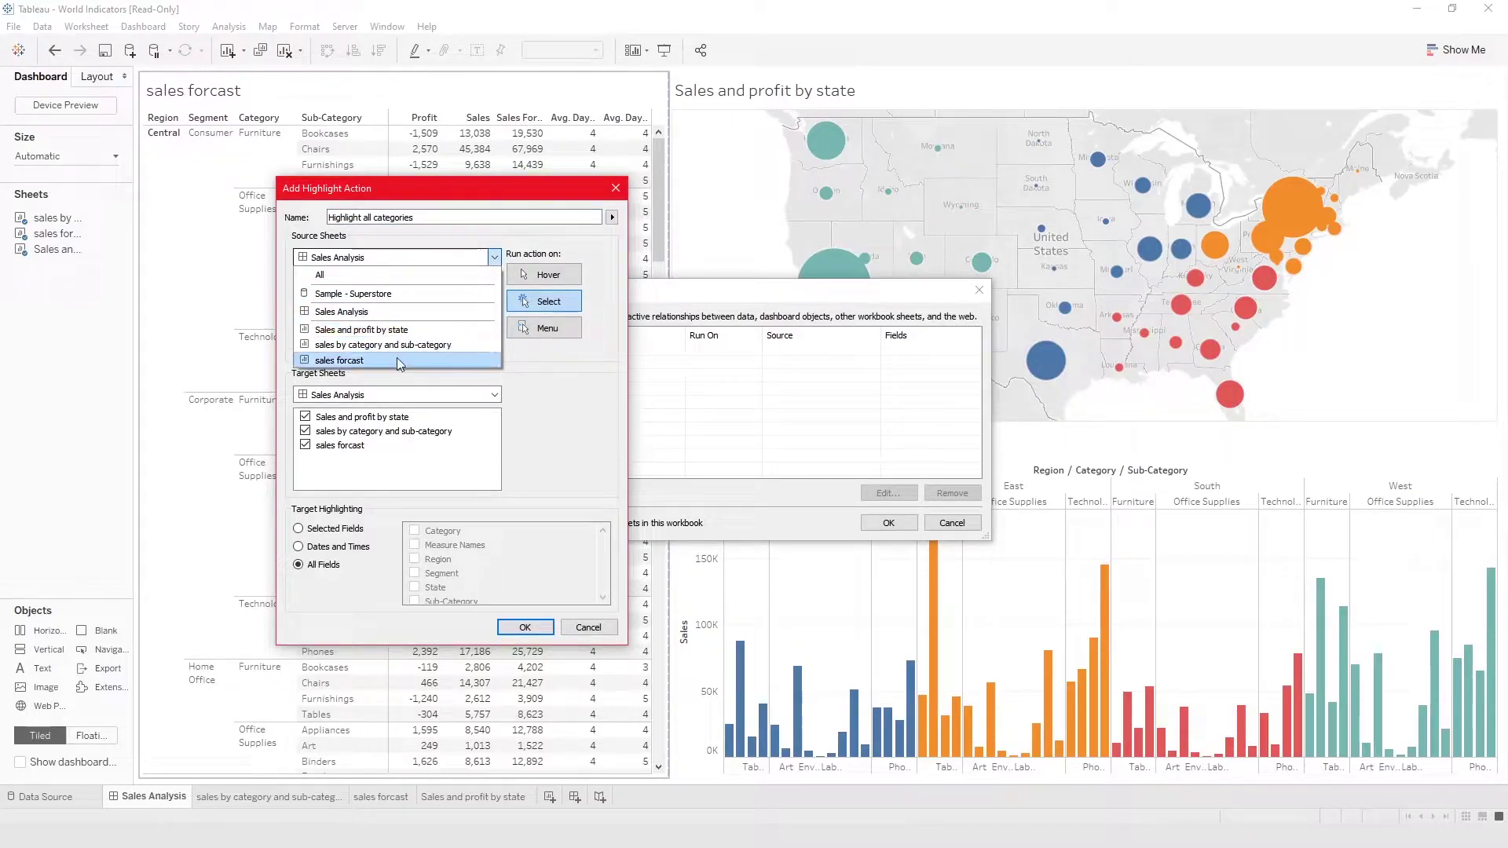
click(384, 312)
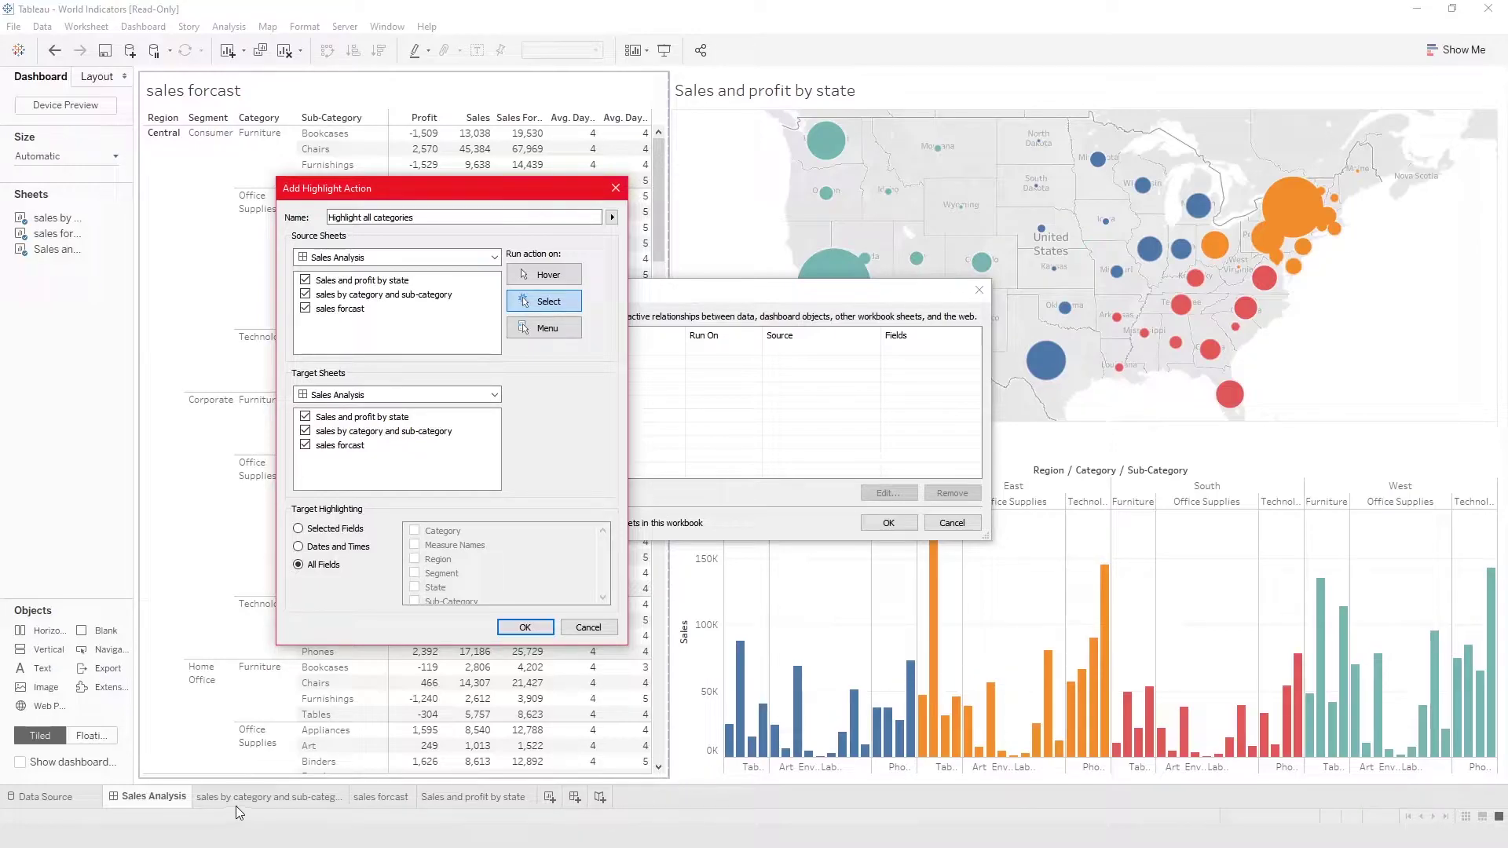
Set the action to run on hover from sales by category and sub-category, targeting only Sales and profit by state and sales forcast.
click(305, 309)
click(305, 280)
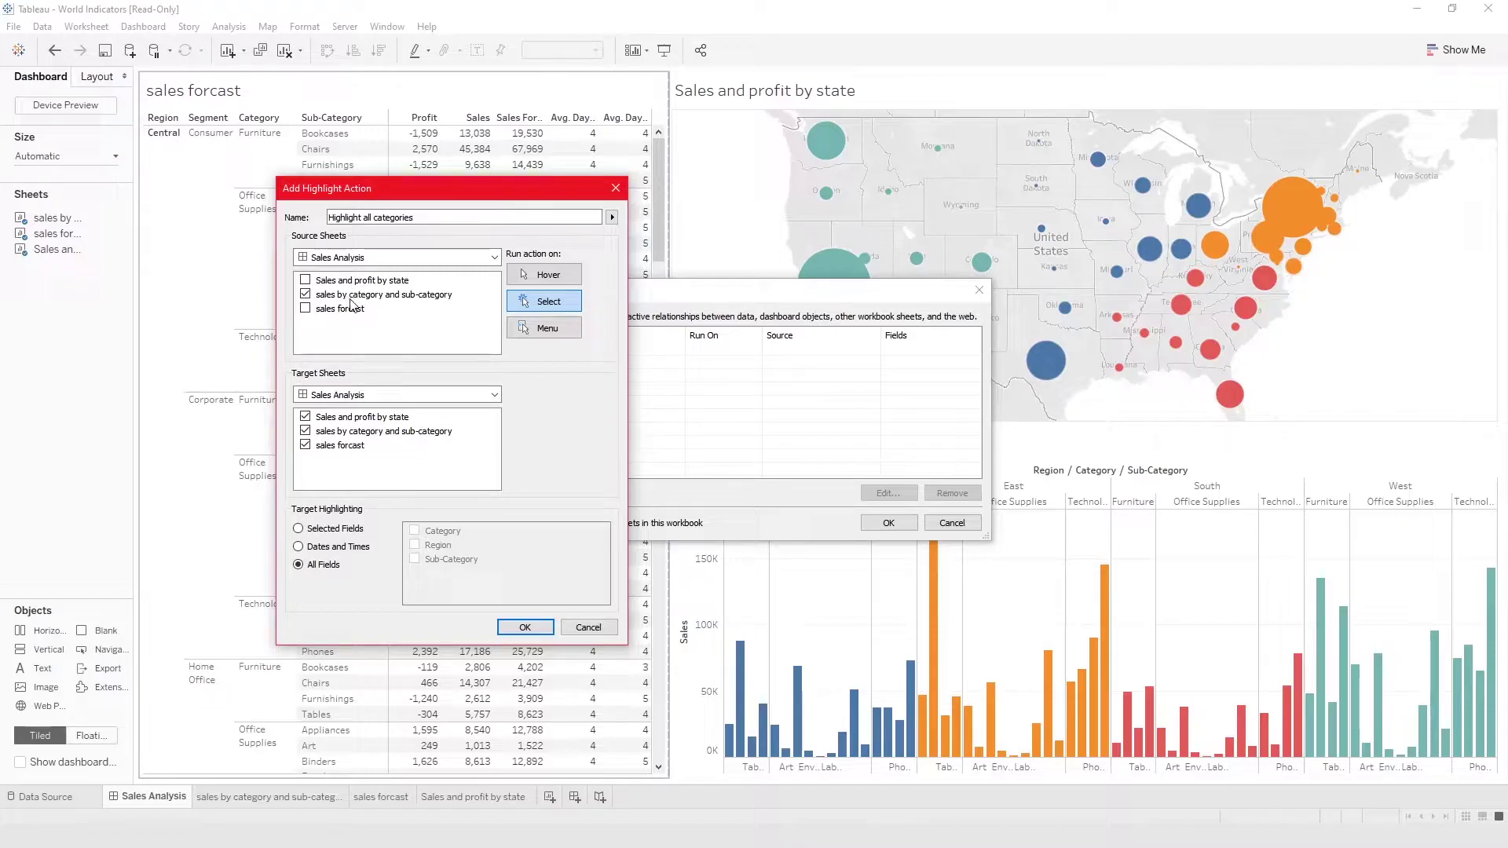
click(357, 432)
click(323, 431)
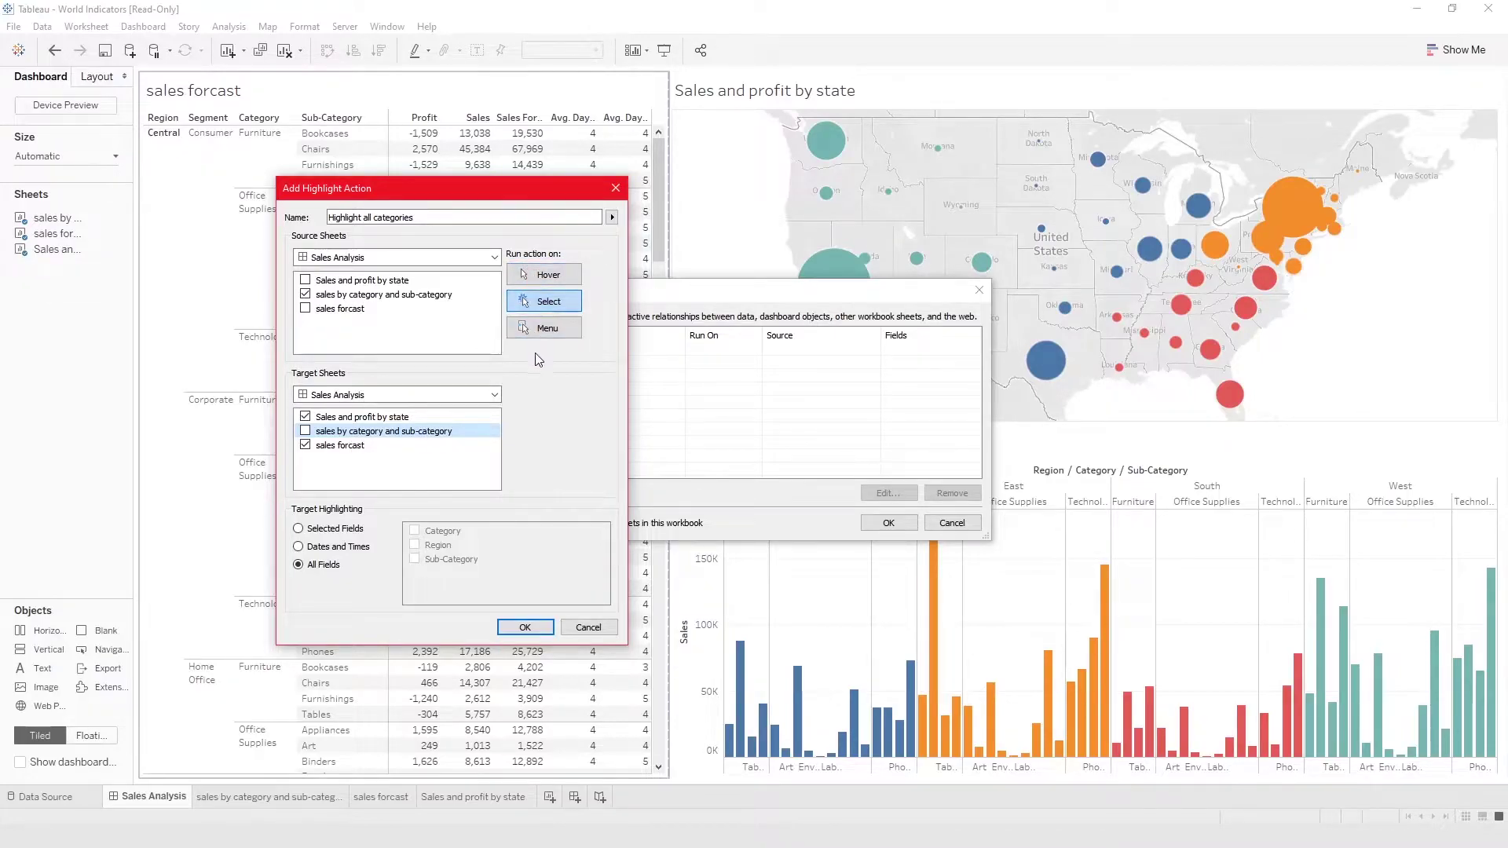
click(542, 278)
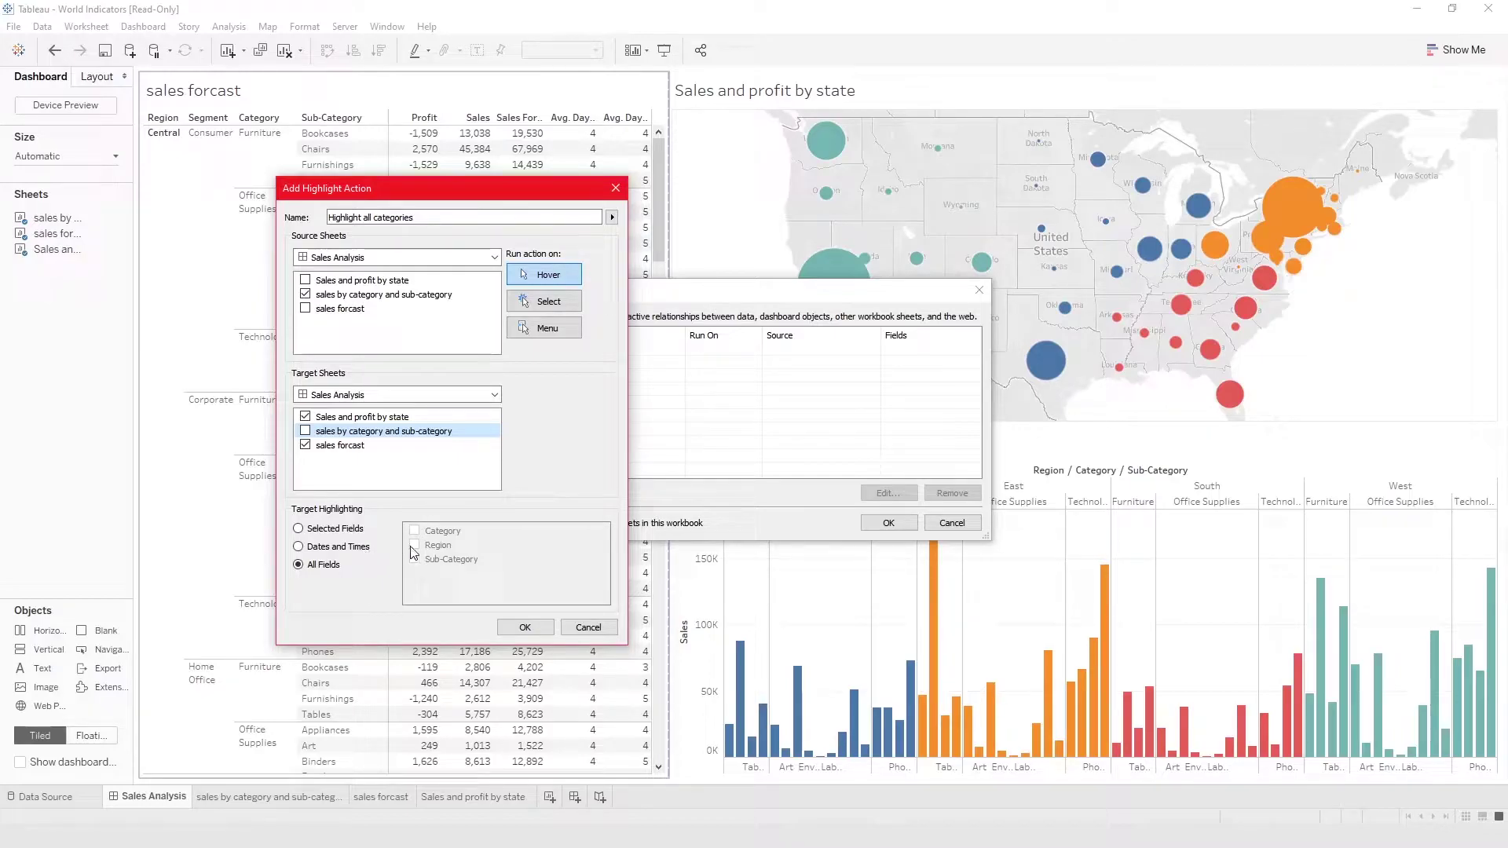
click(525, 628)
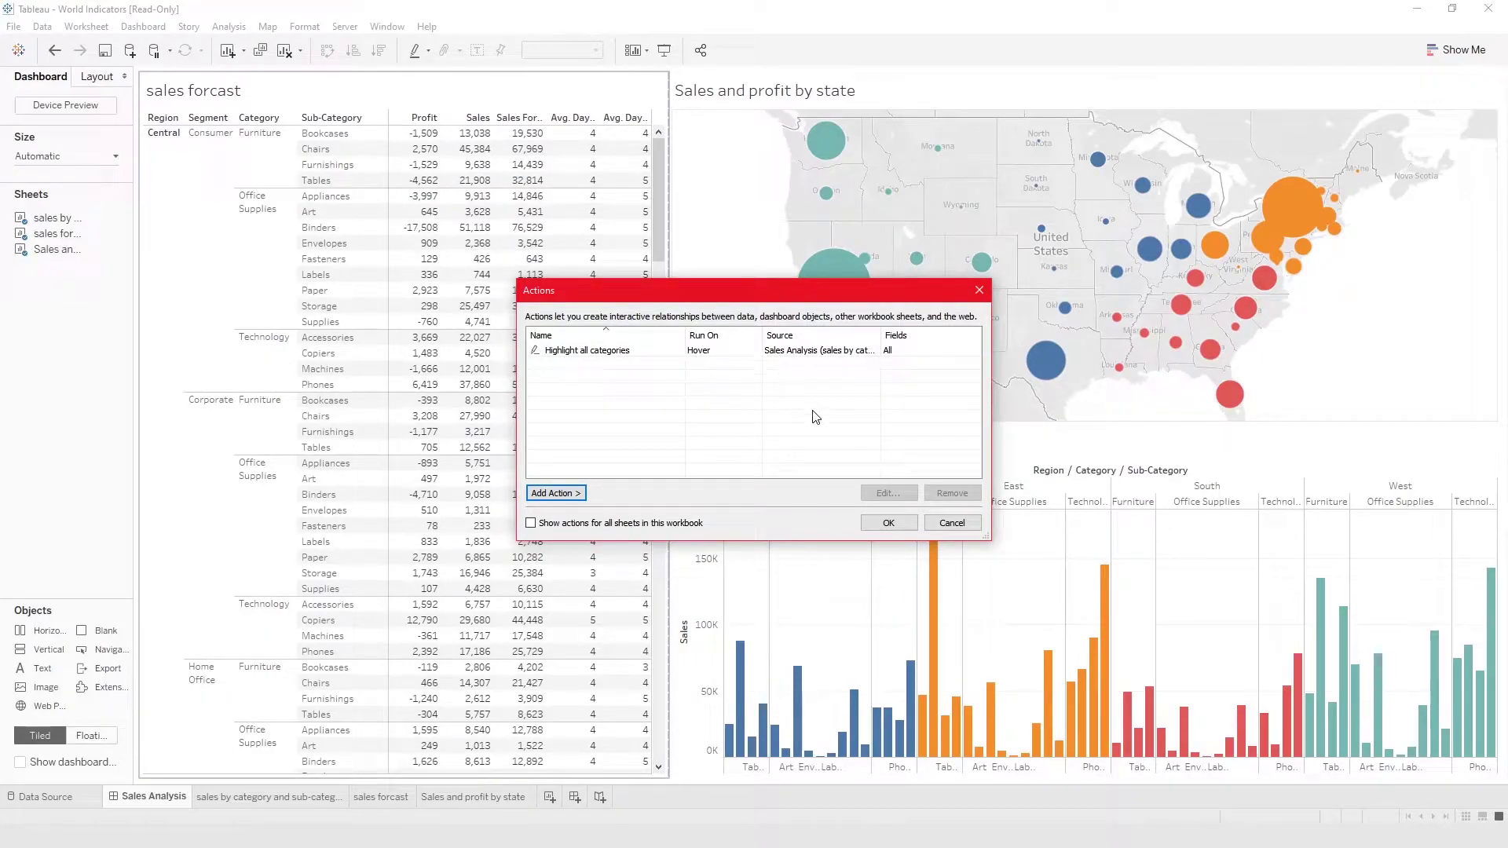
click(886, 523)
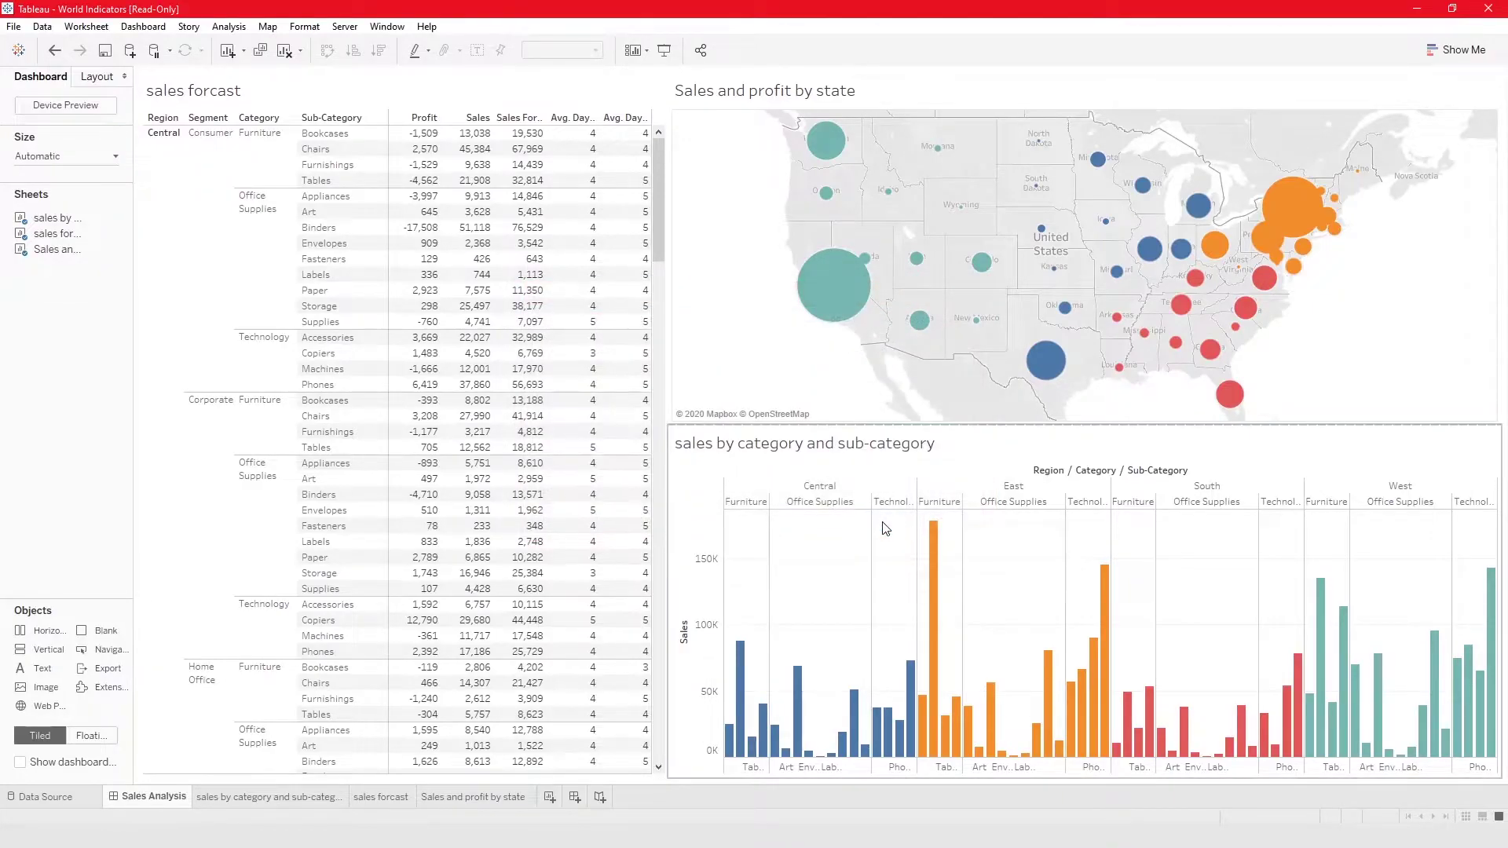
Test the all-fields highlighting on bars from different regions in the sales by category and sub-category chart.
mouse_move(934, 577)
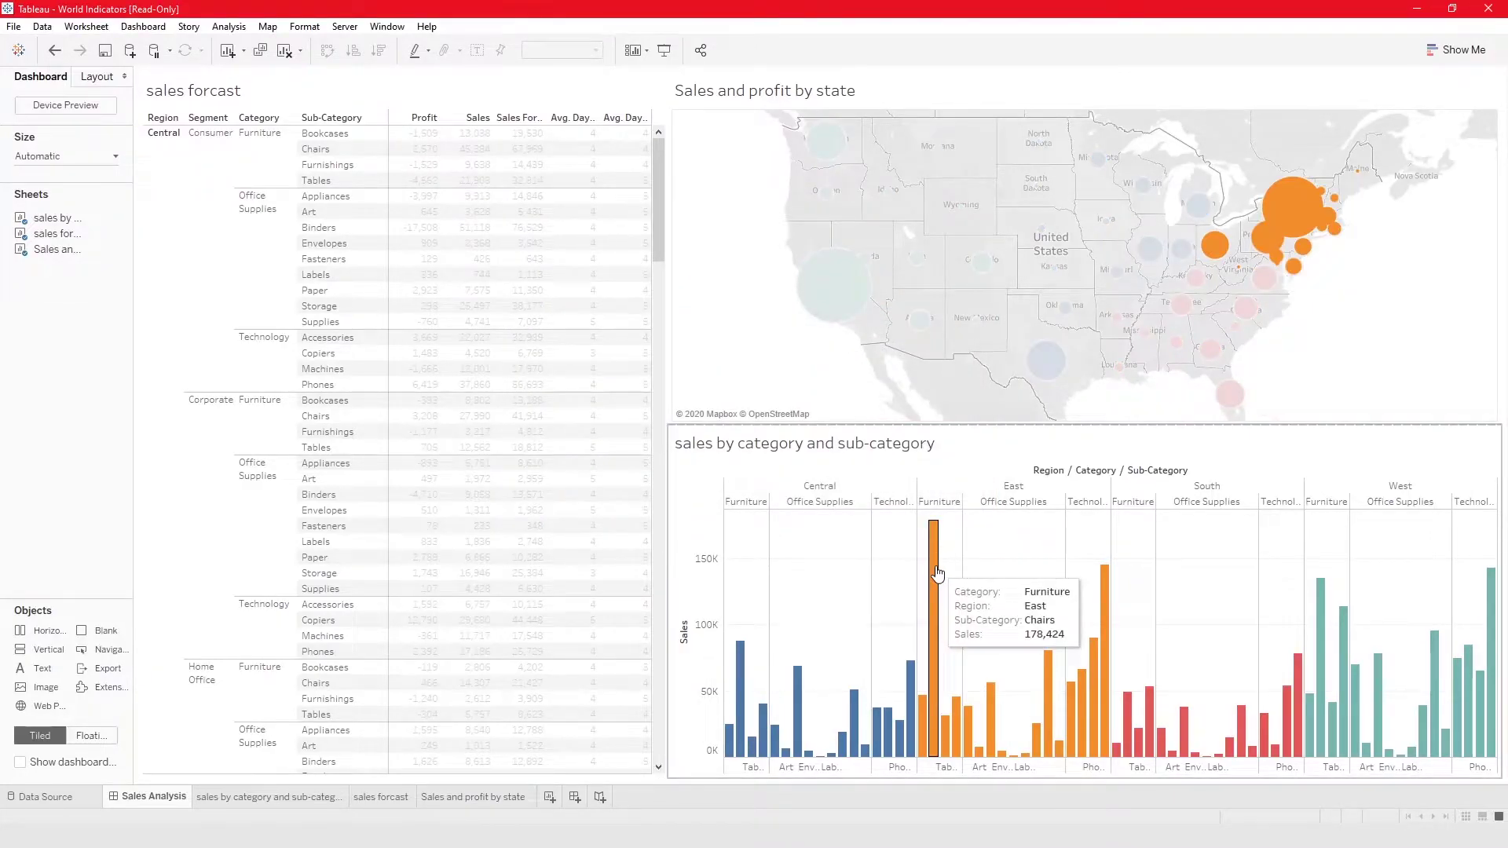
mouse_move(908, 673)
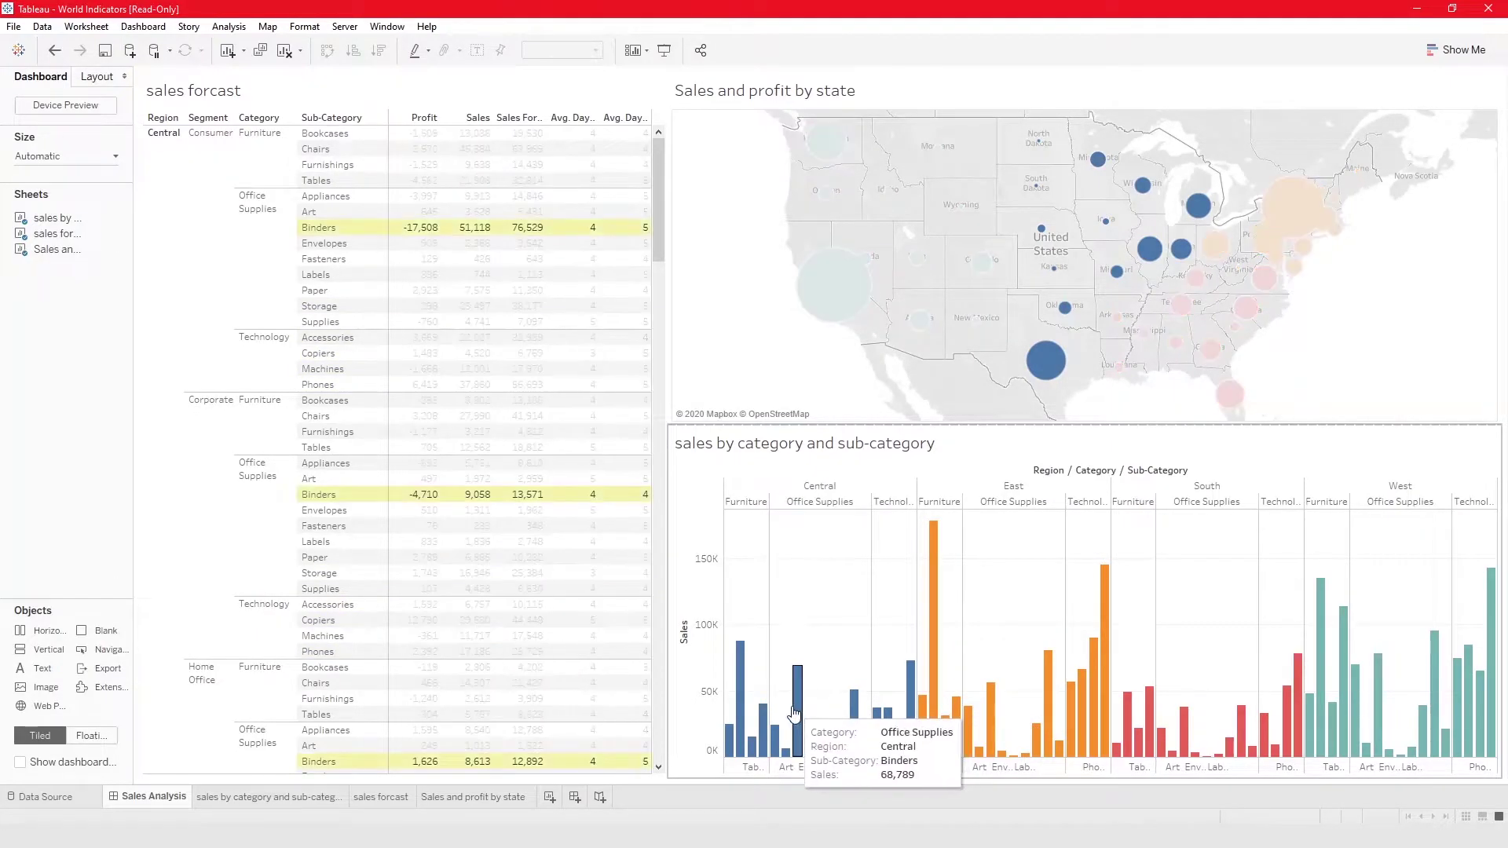
mouse_move(745, 715)
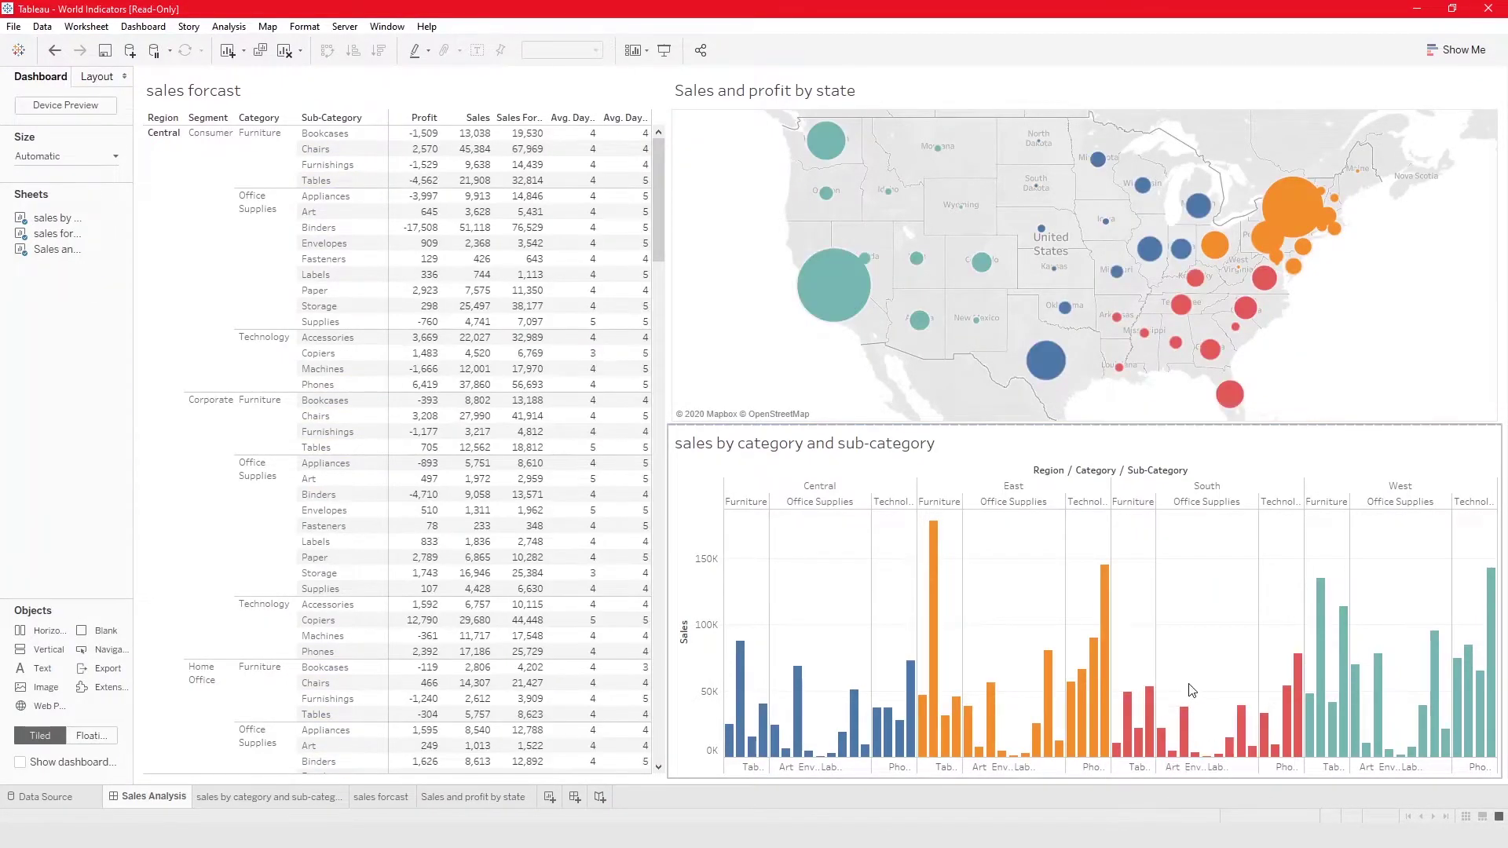
mouse_move(1299, 701)
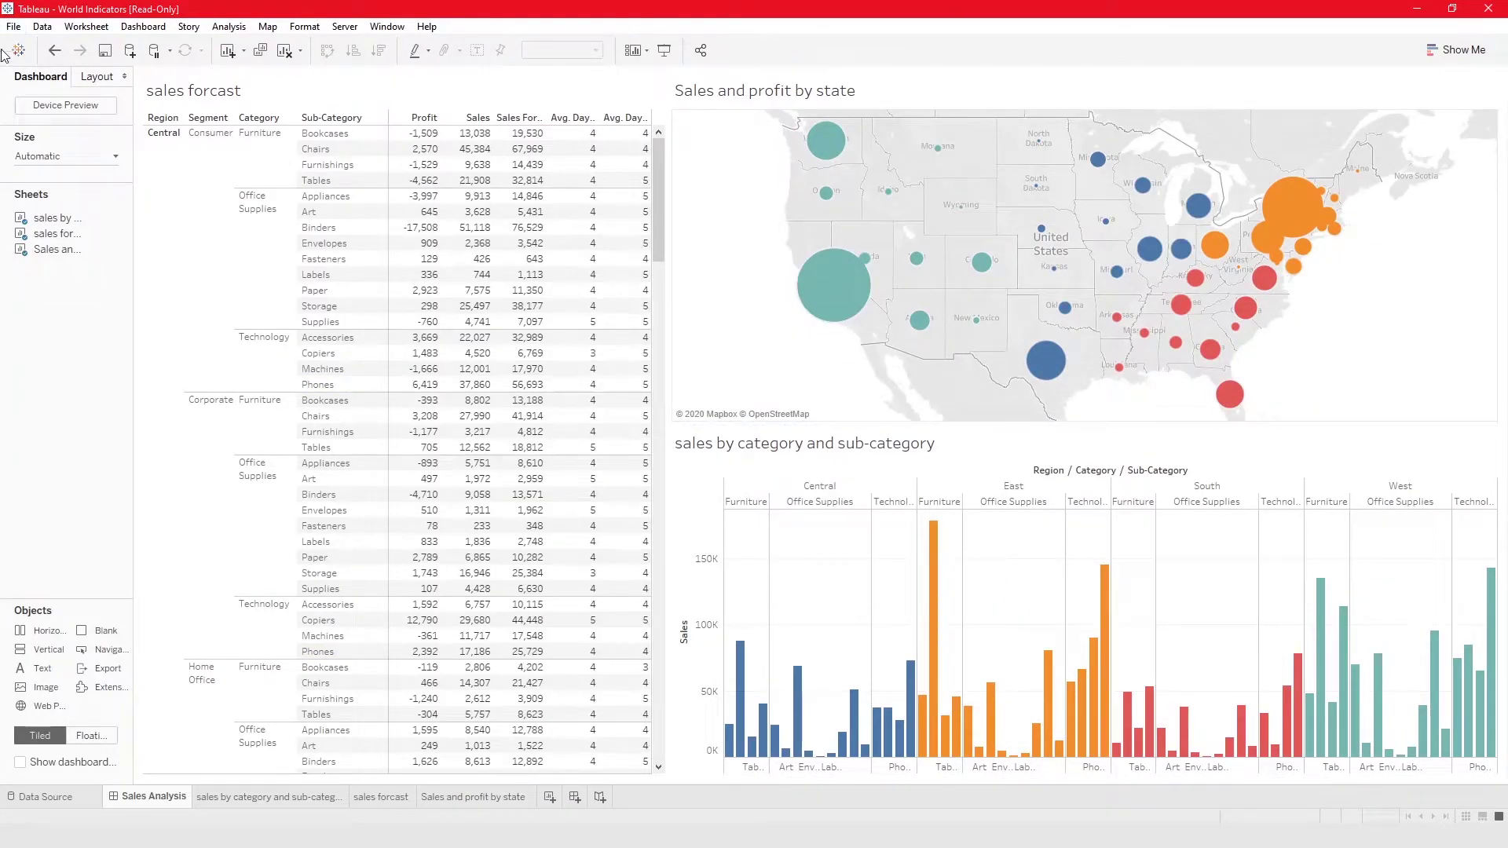
Edit the "Highlight all categories" action to highlight selected fields only, with Region as the field, still running on hover.
click(155, 31)
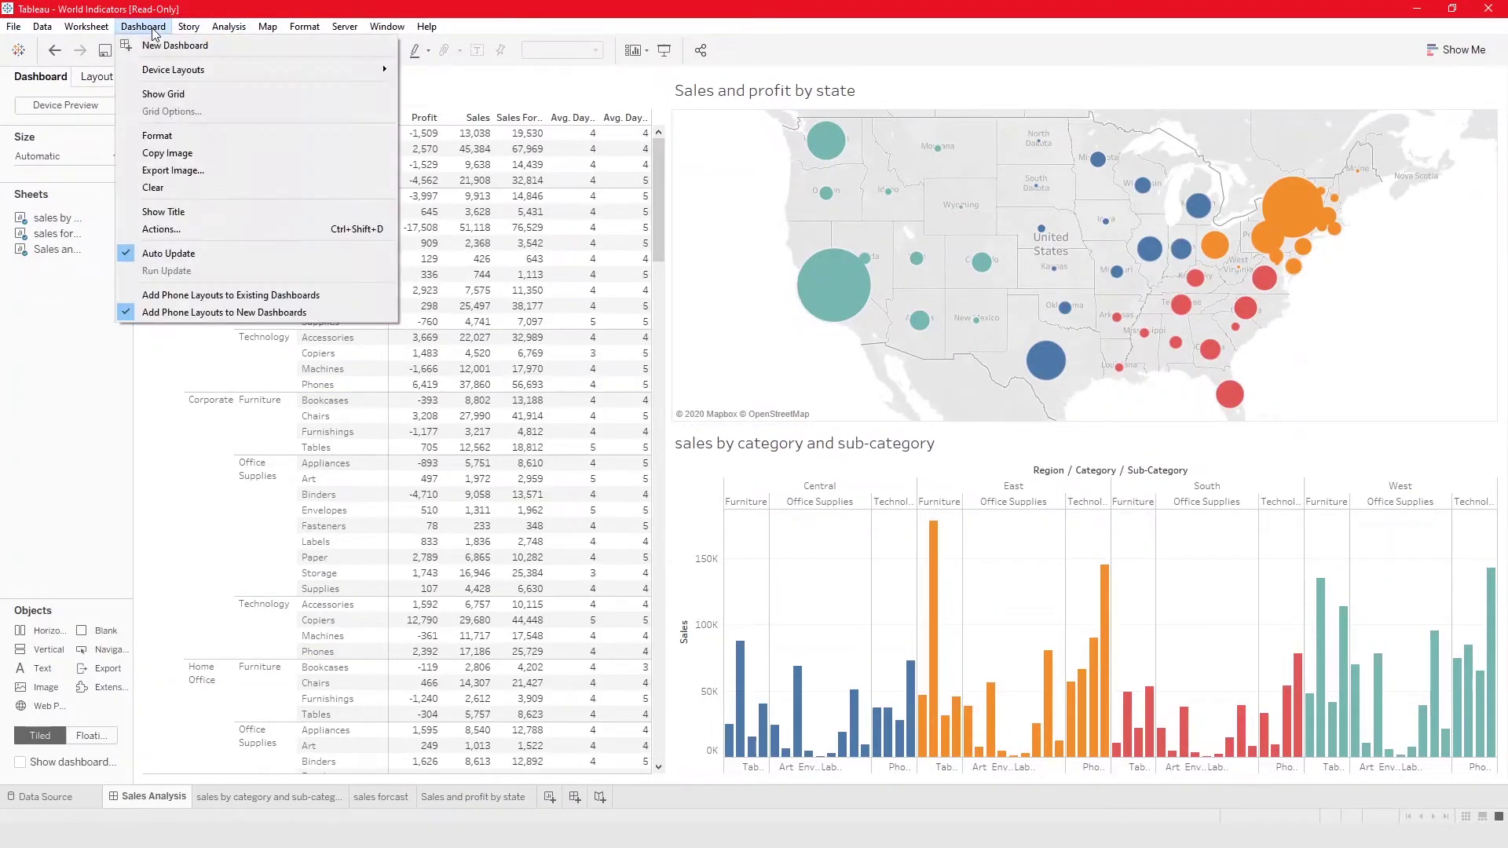
click(201, 233)
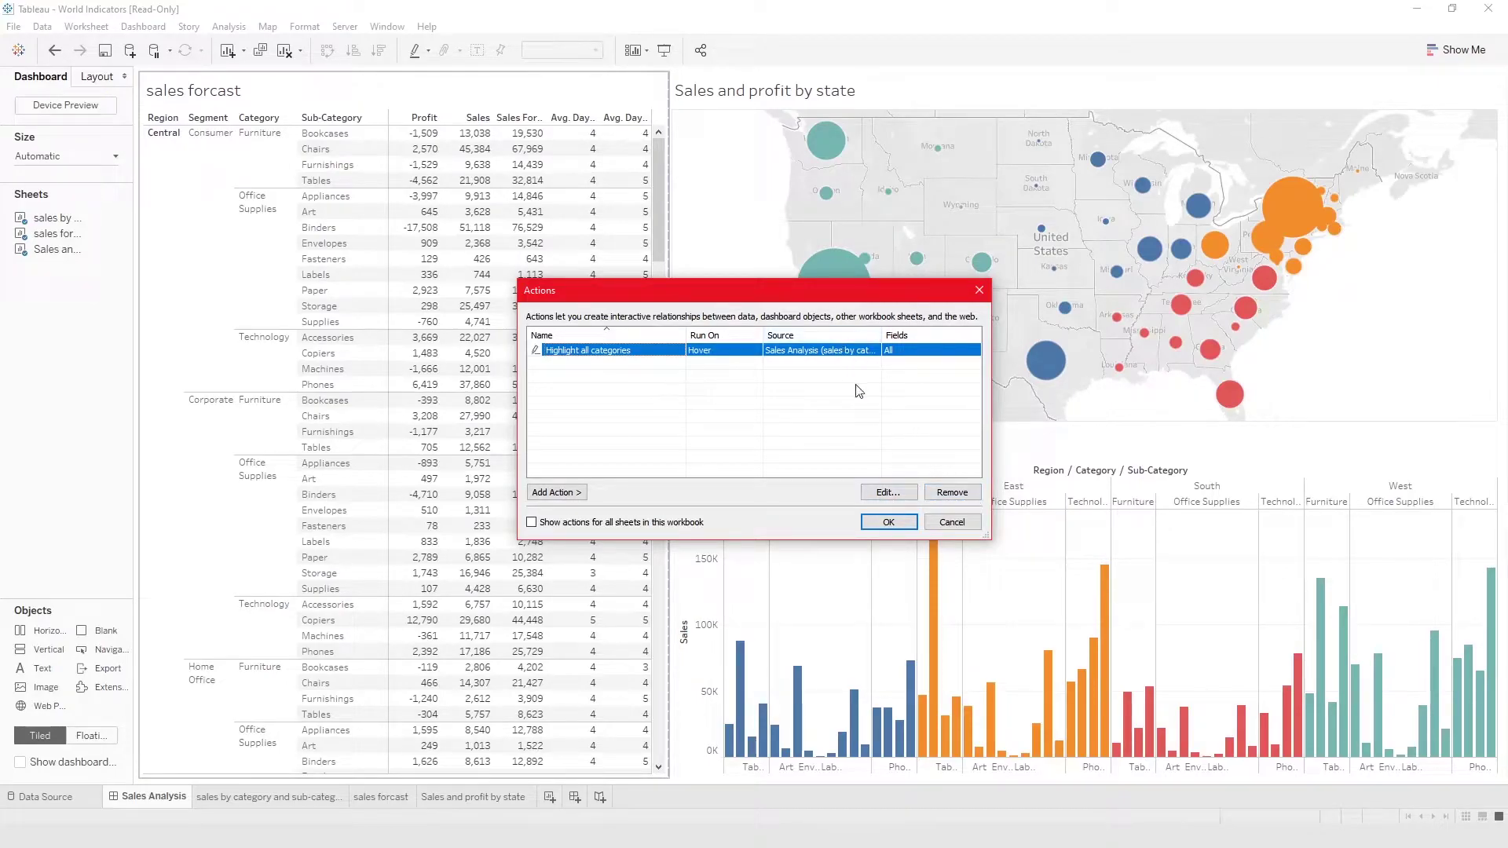
click(884, 491)
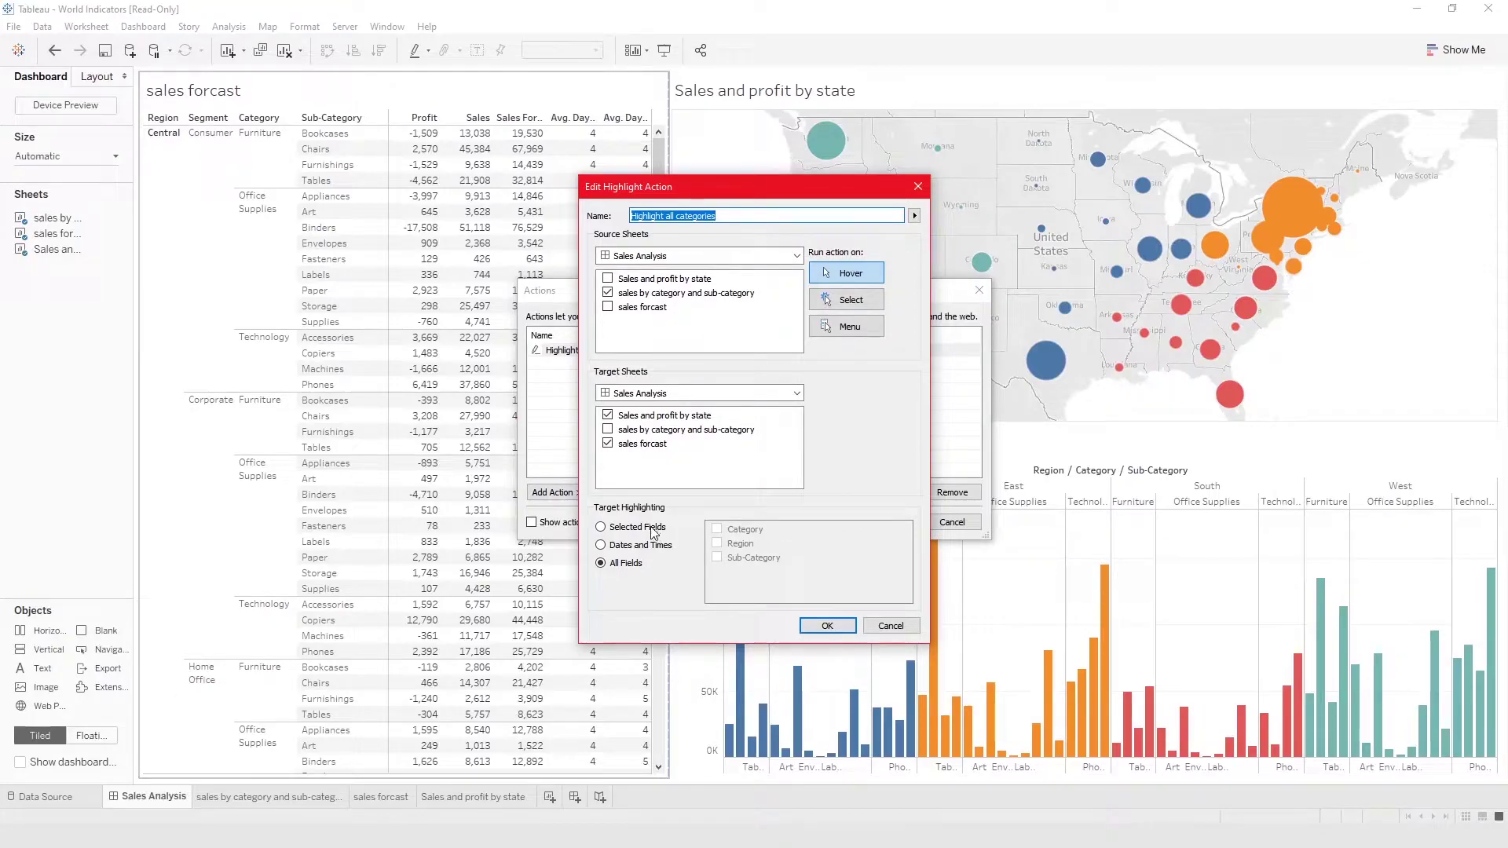
click(602, 527)
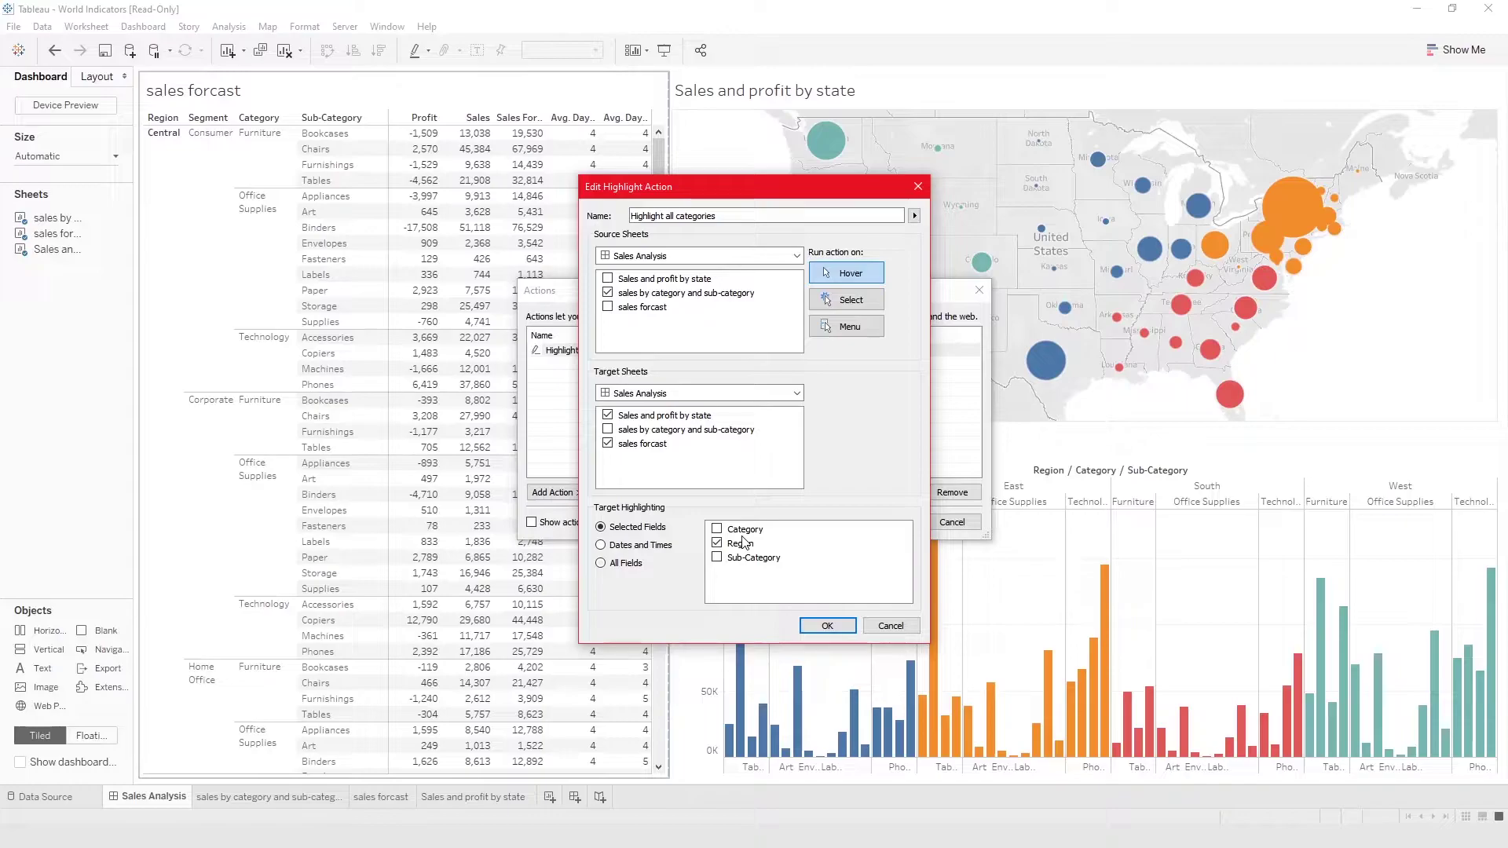
click(832, 300)
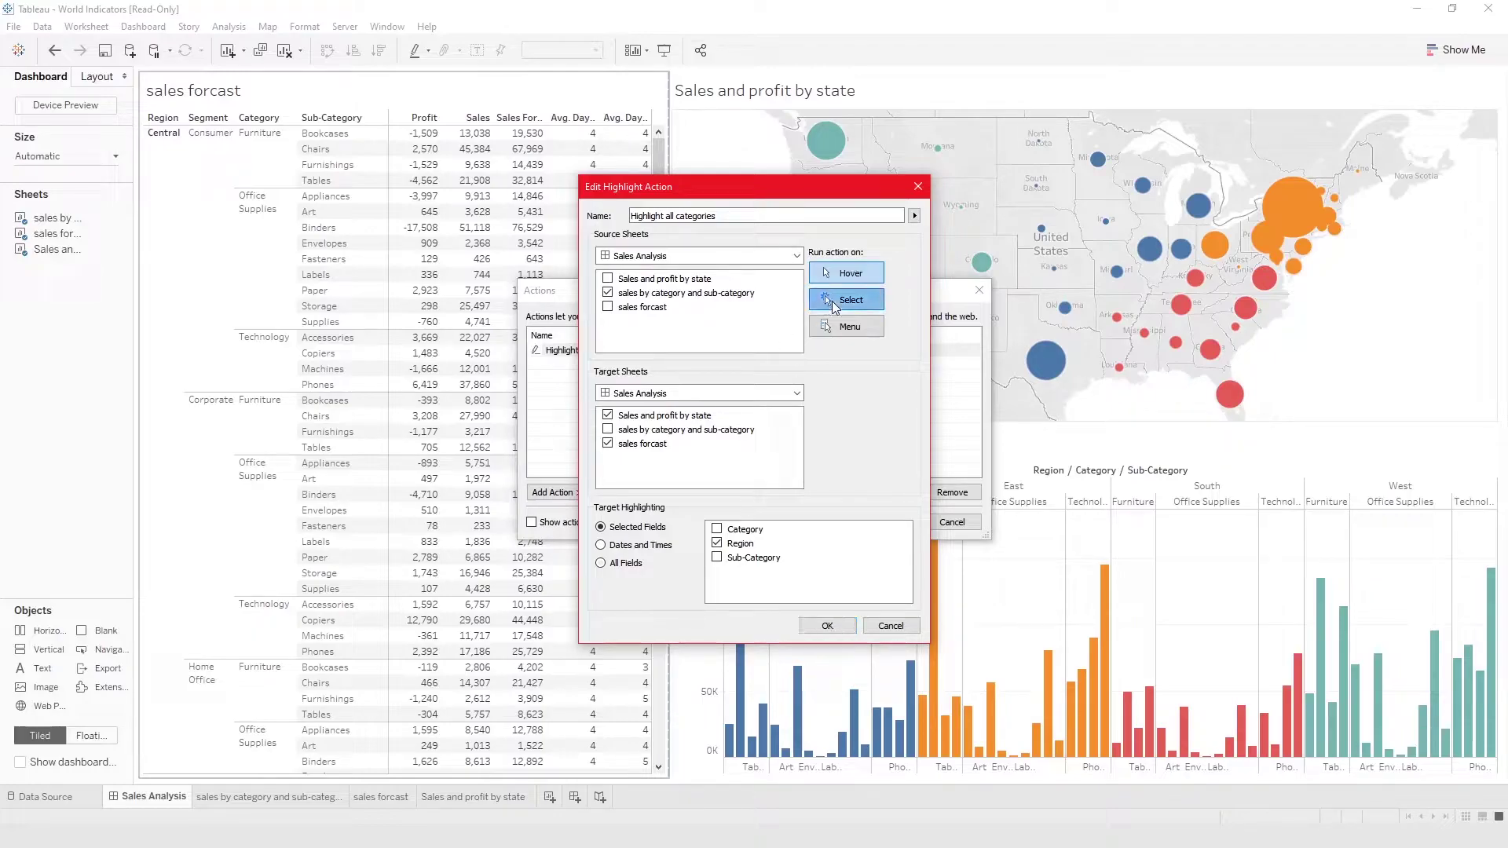
click(835, 279)
click(837, 626)
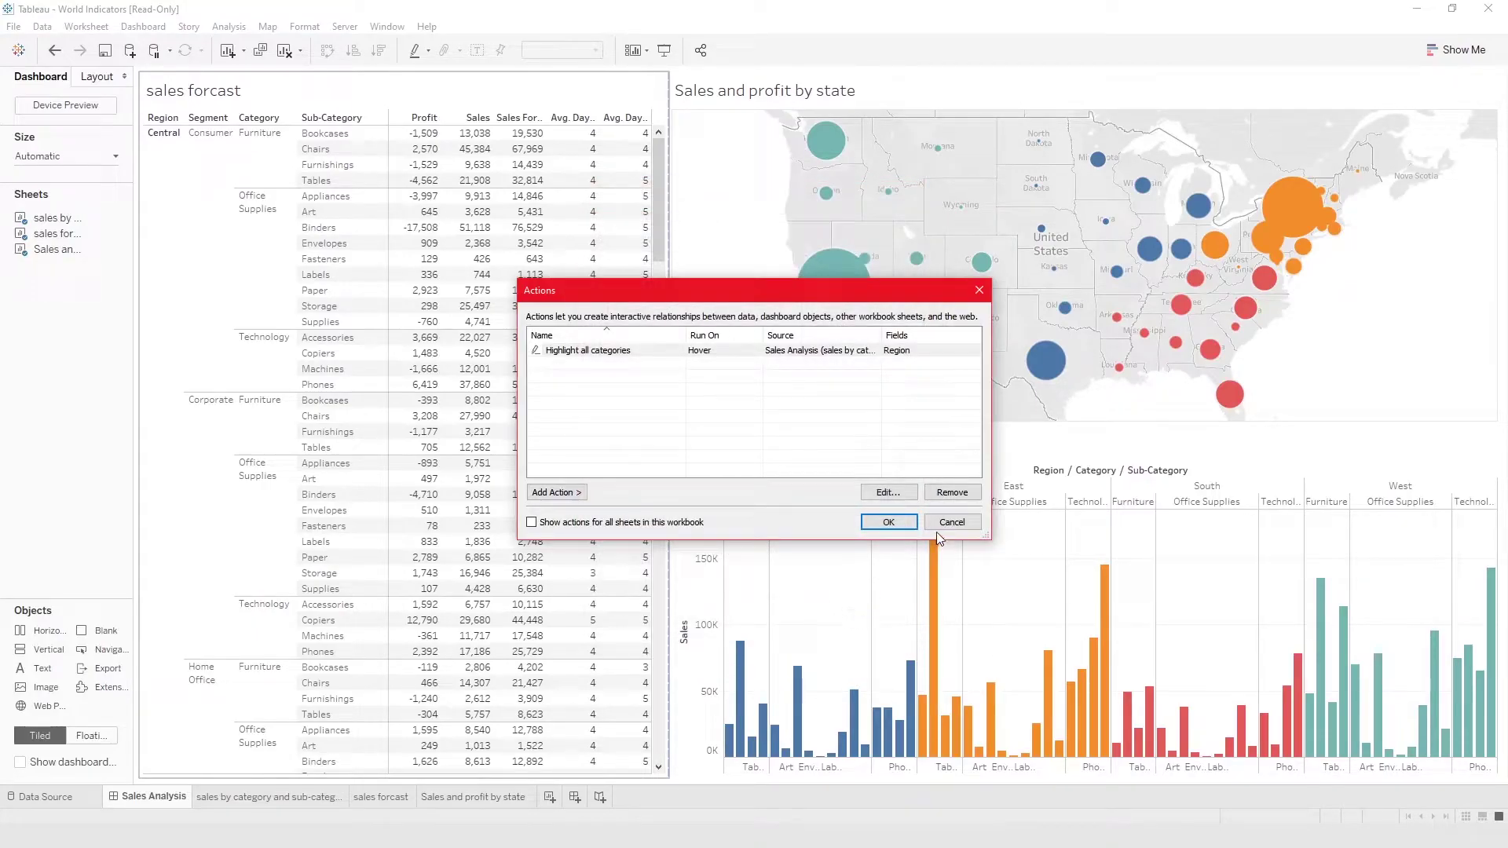
click(888, 522)
Examine how the Region-only highlighting responds for bars of different regions in the sales by category and sub-category chart.
mouse_move(933, 570)
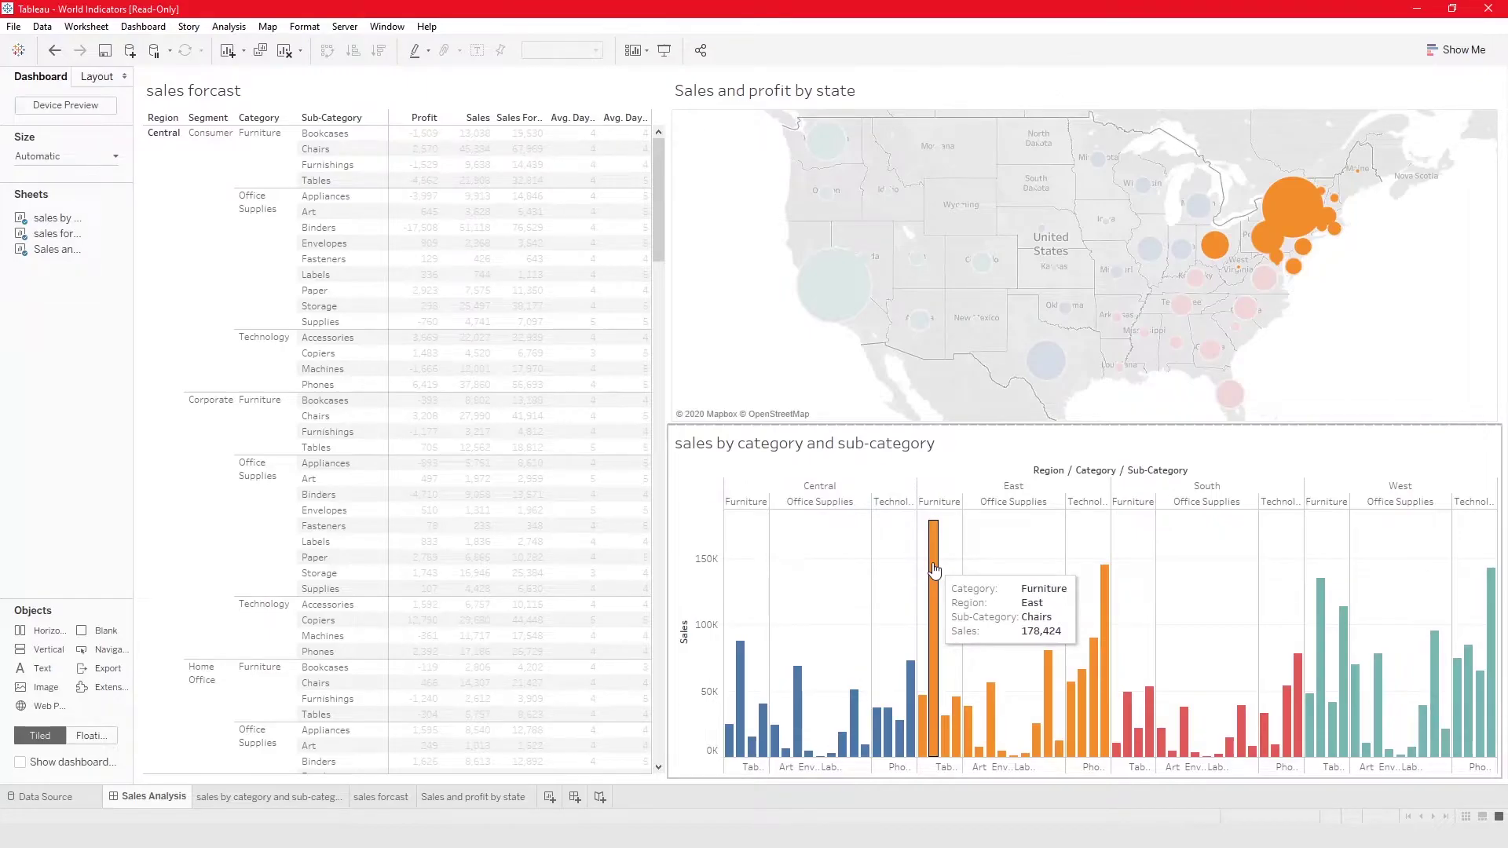
mouse_move(911, 671)
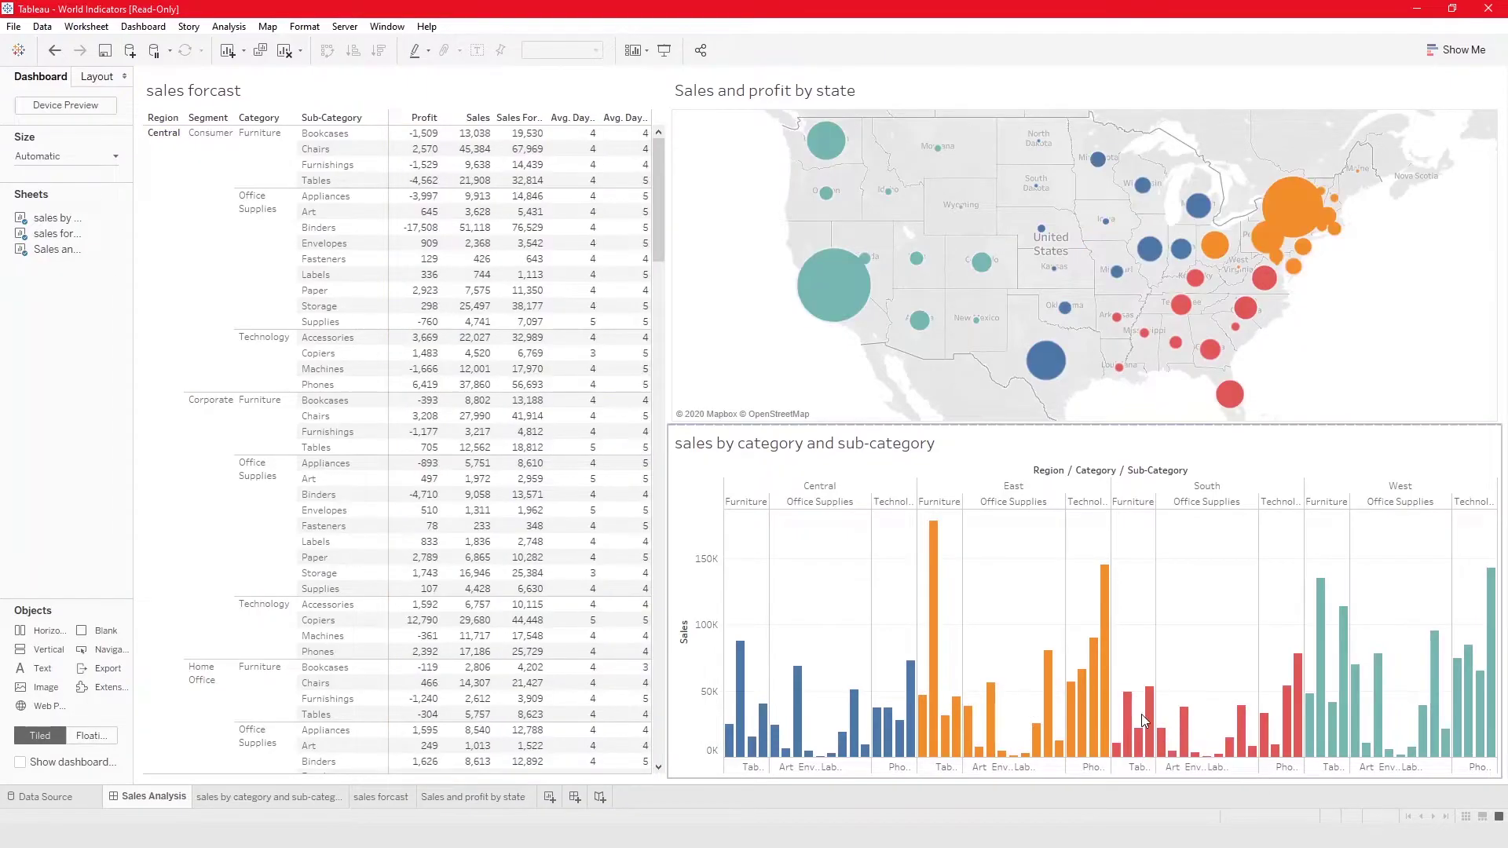
mouse_move(1162, 734)
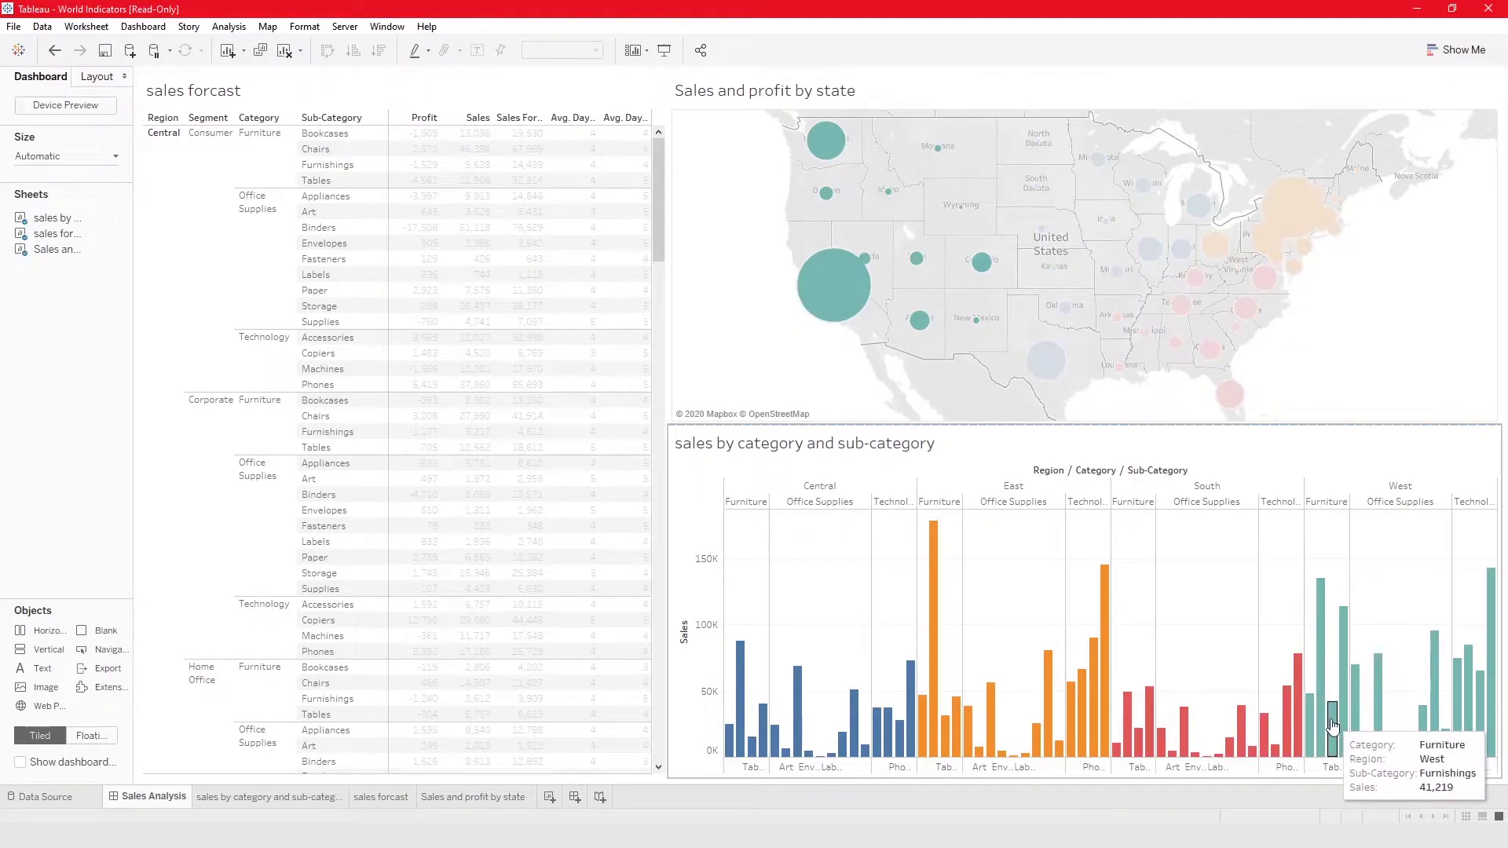
mouse_move(886, 731)
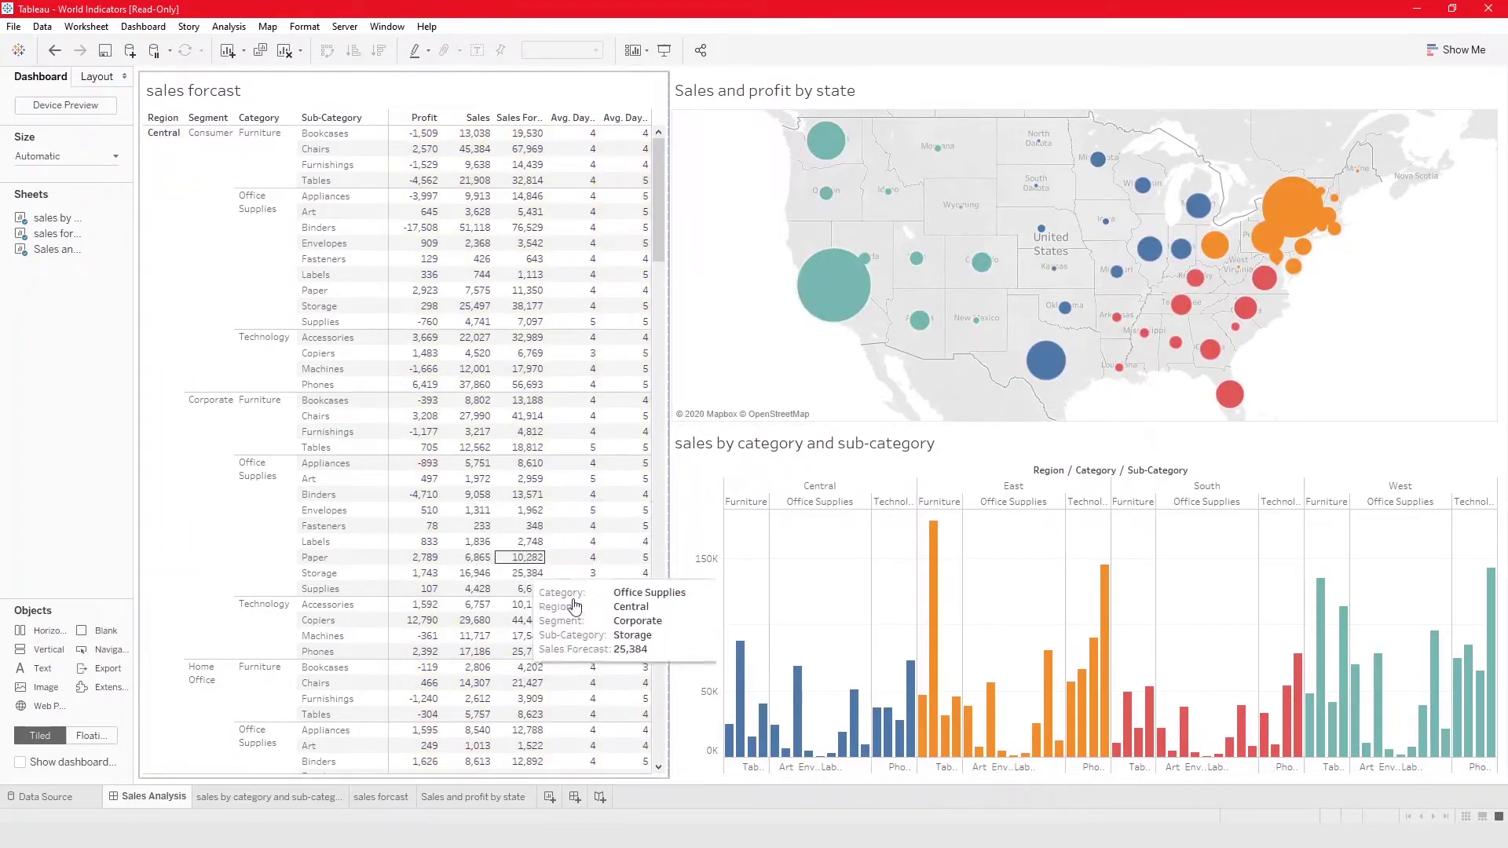
mouse_move(853, 754)
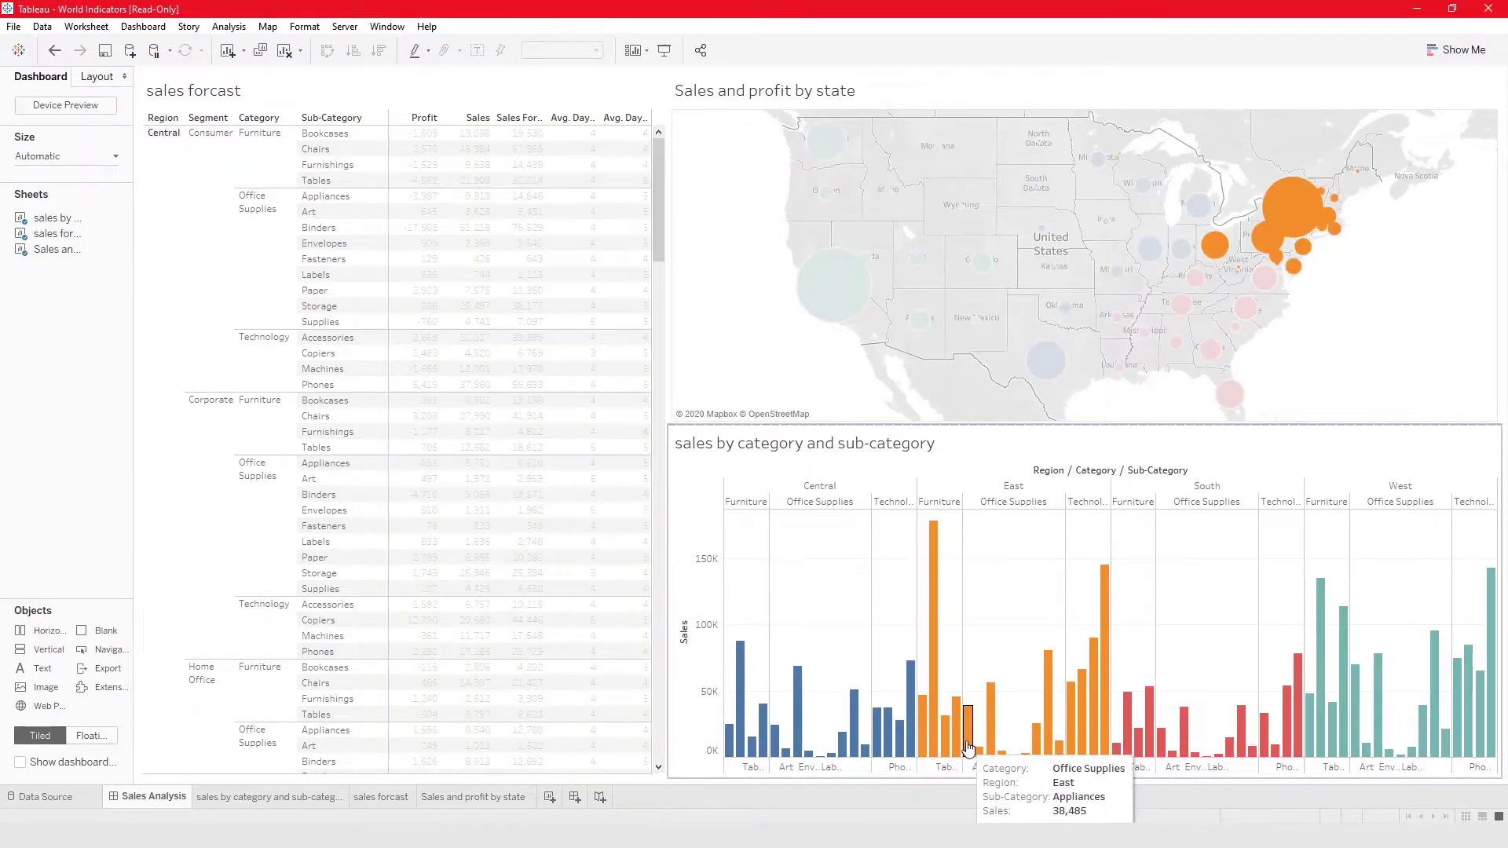
mouse_move(1093, 718)
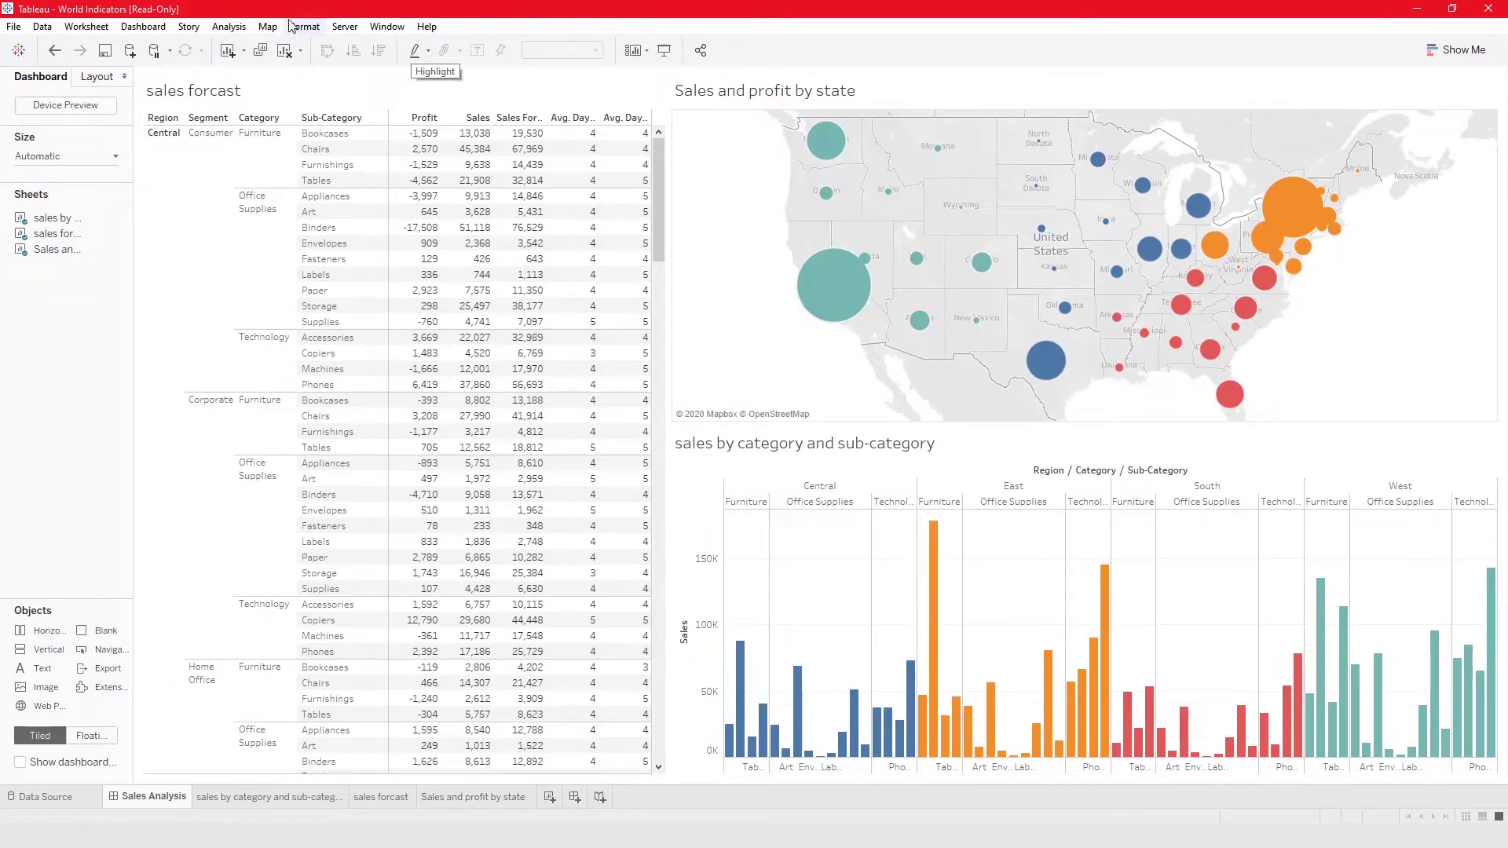
Remove the "Highlight all categories" action from the dashboard.
click(143, 26)
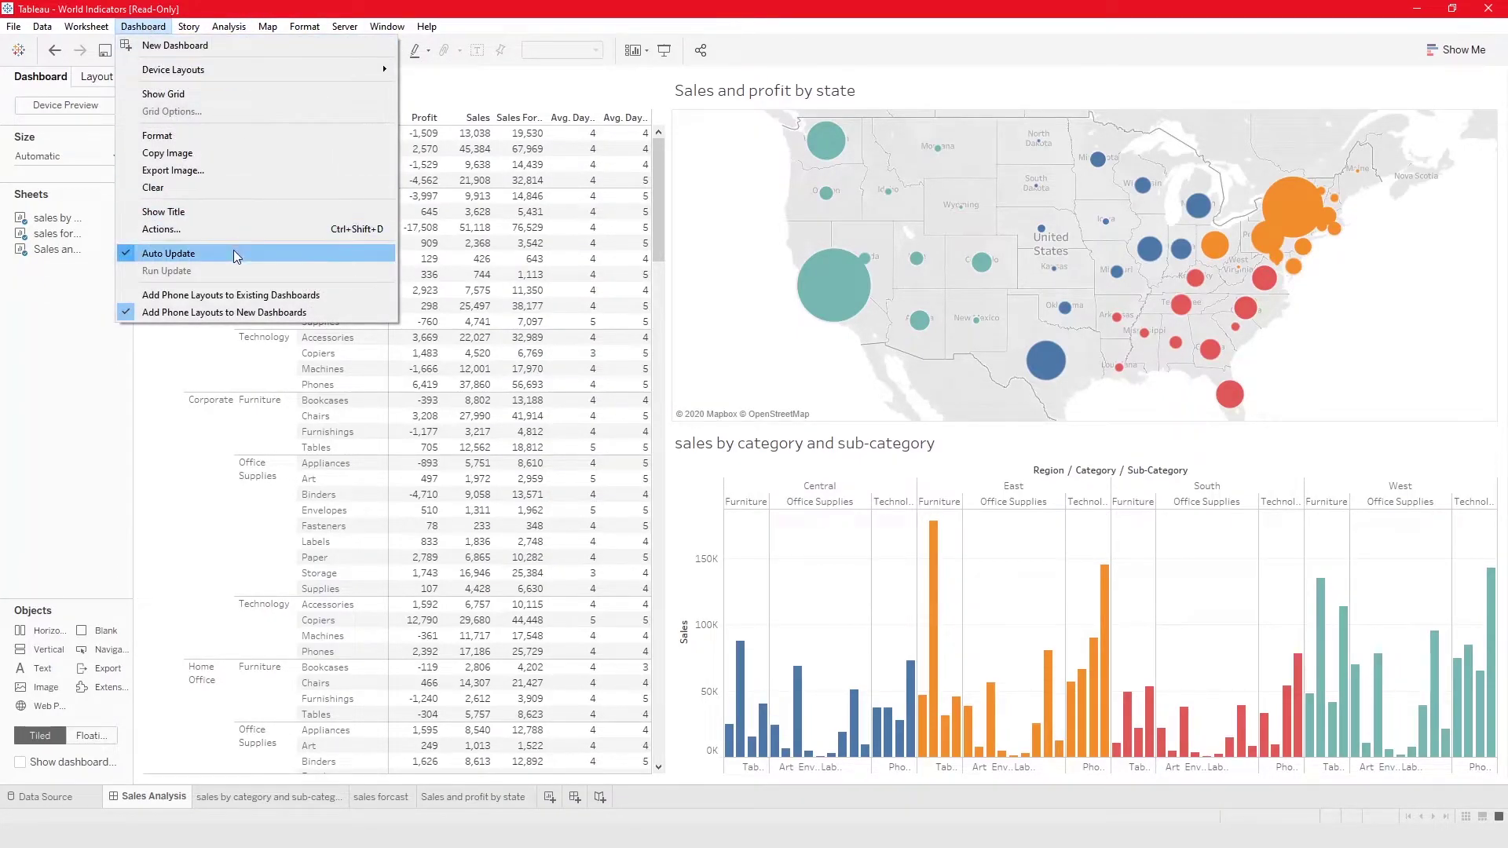
click(211, 229)
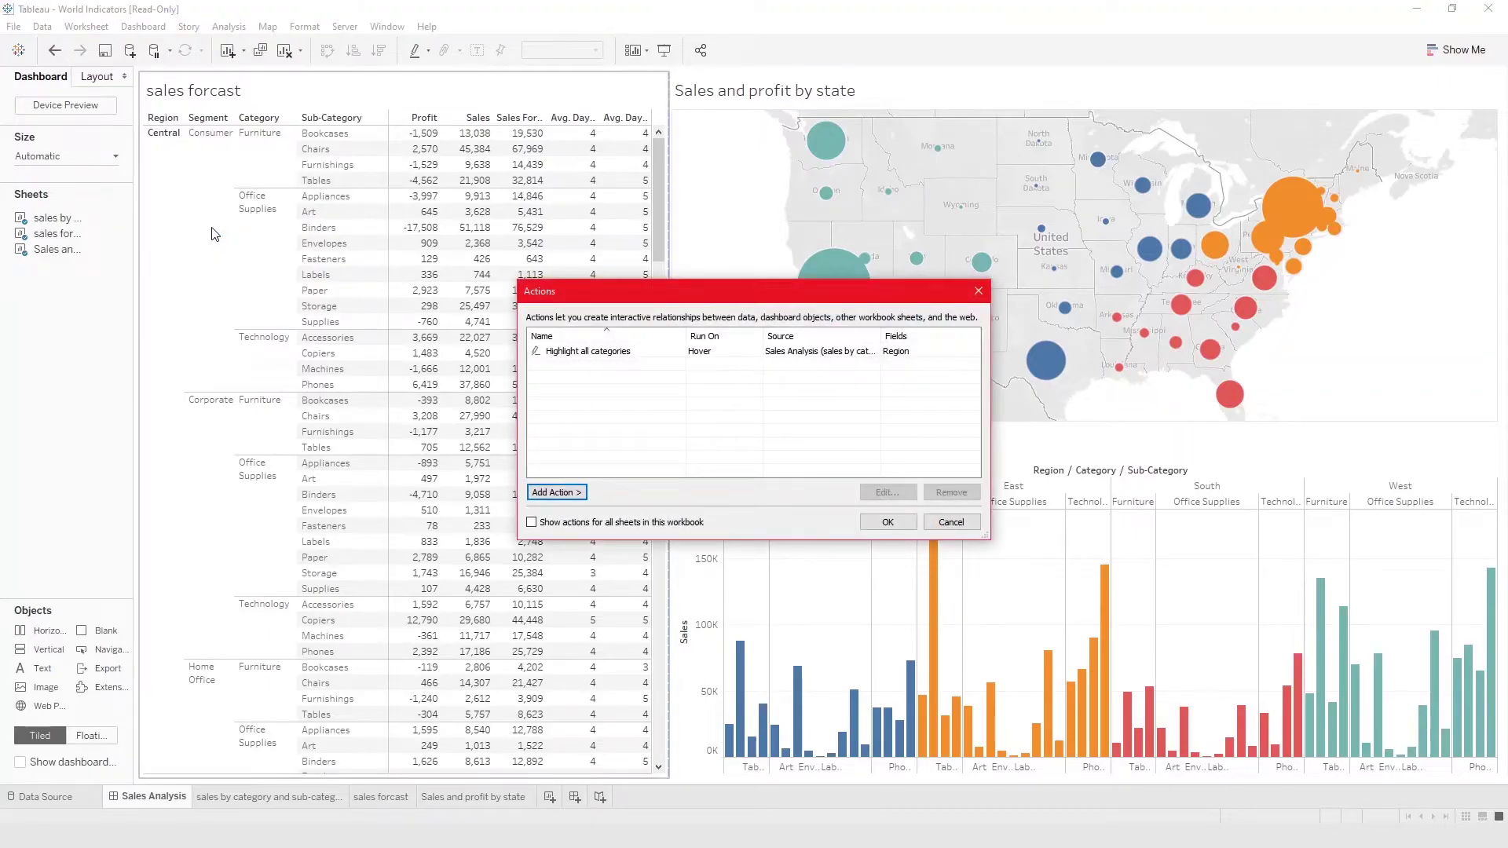
click(641, 353)
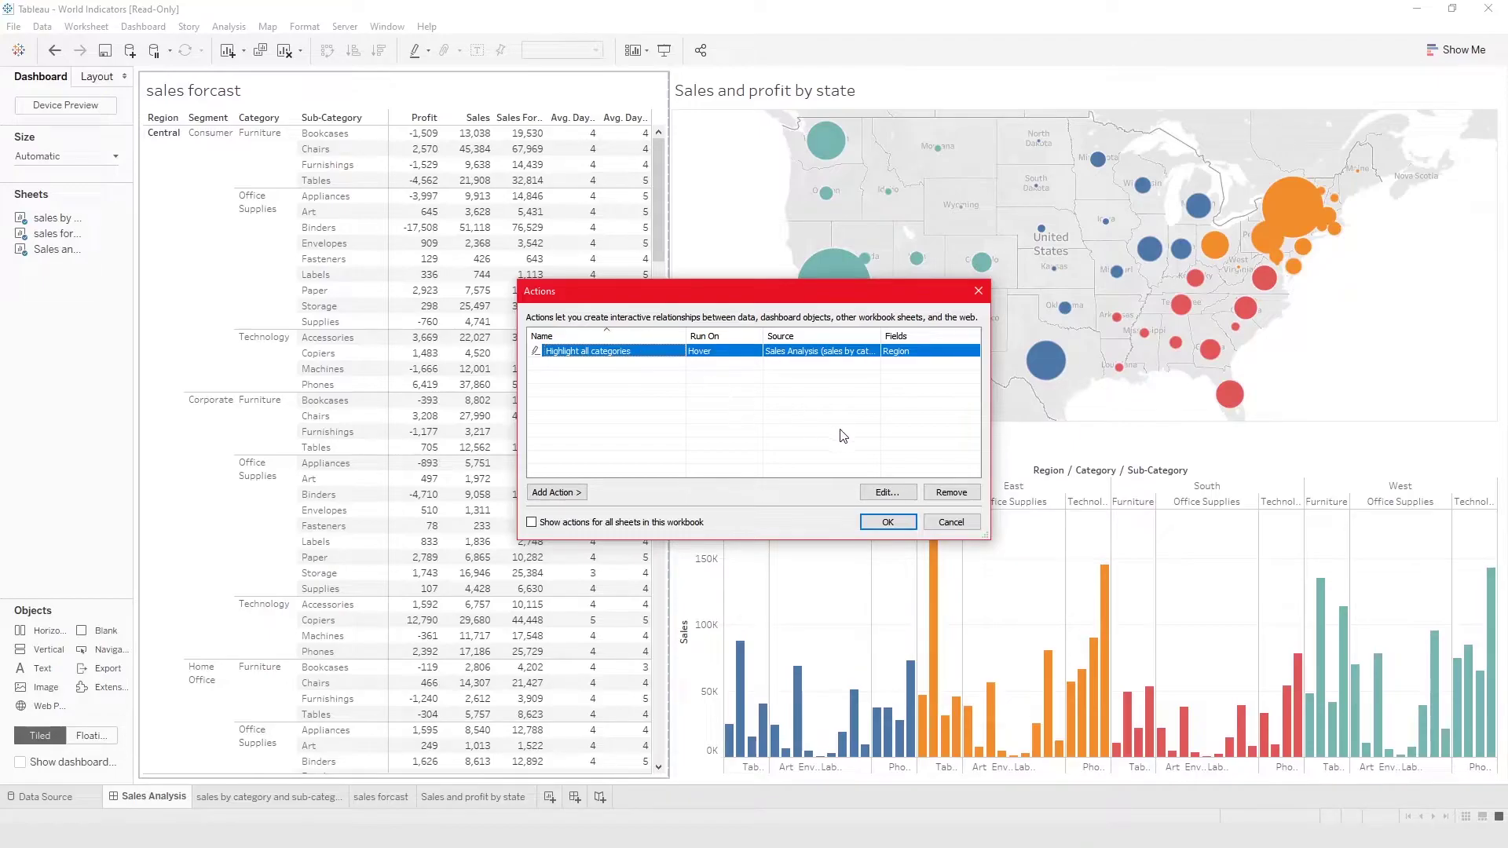
click(953, 493)
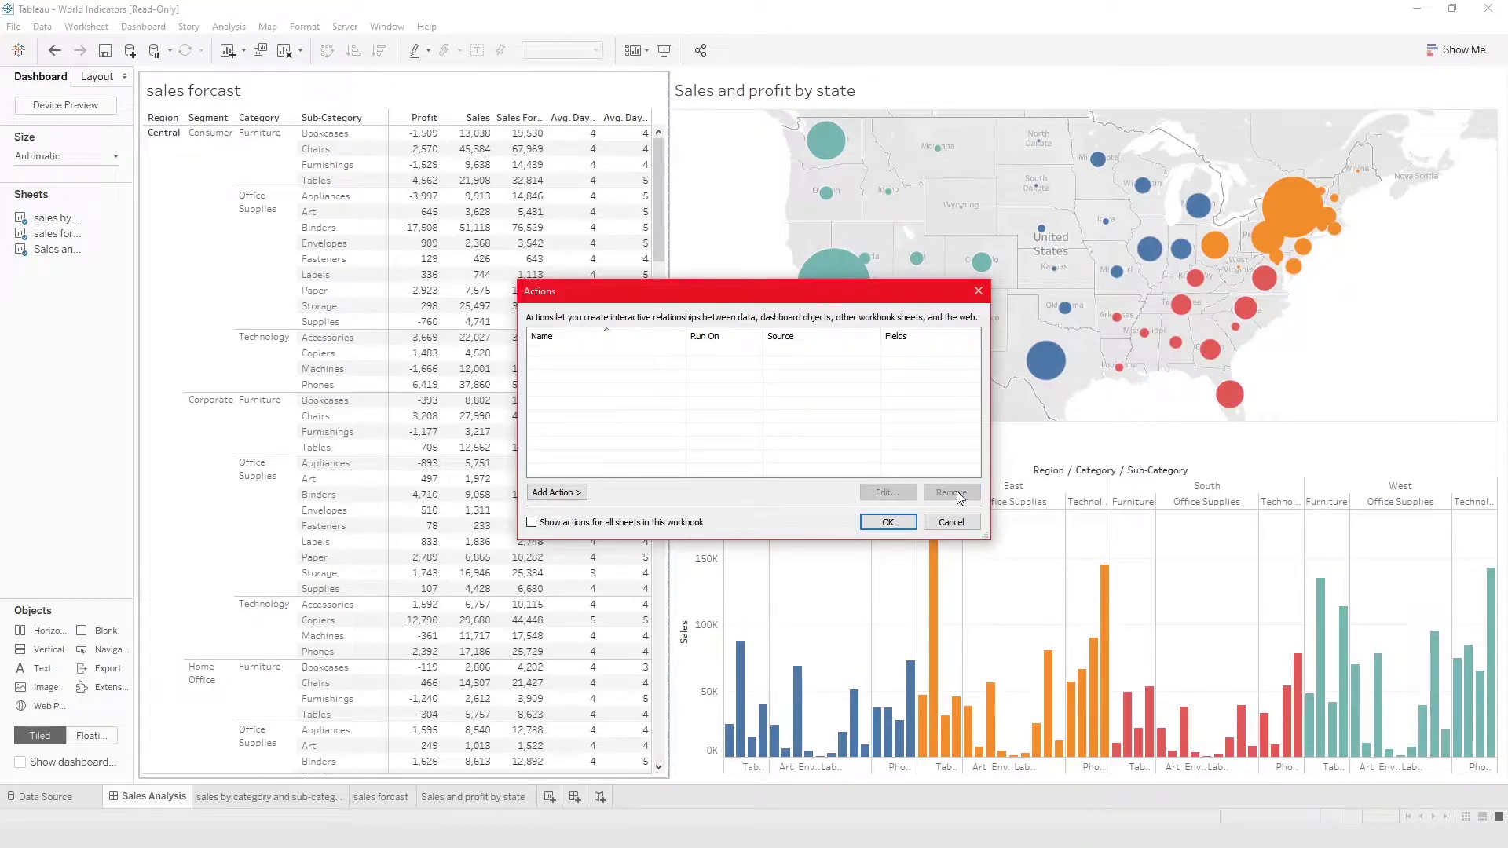
click(895, 524)
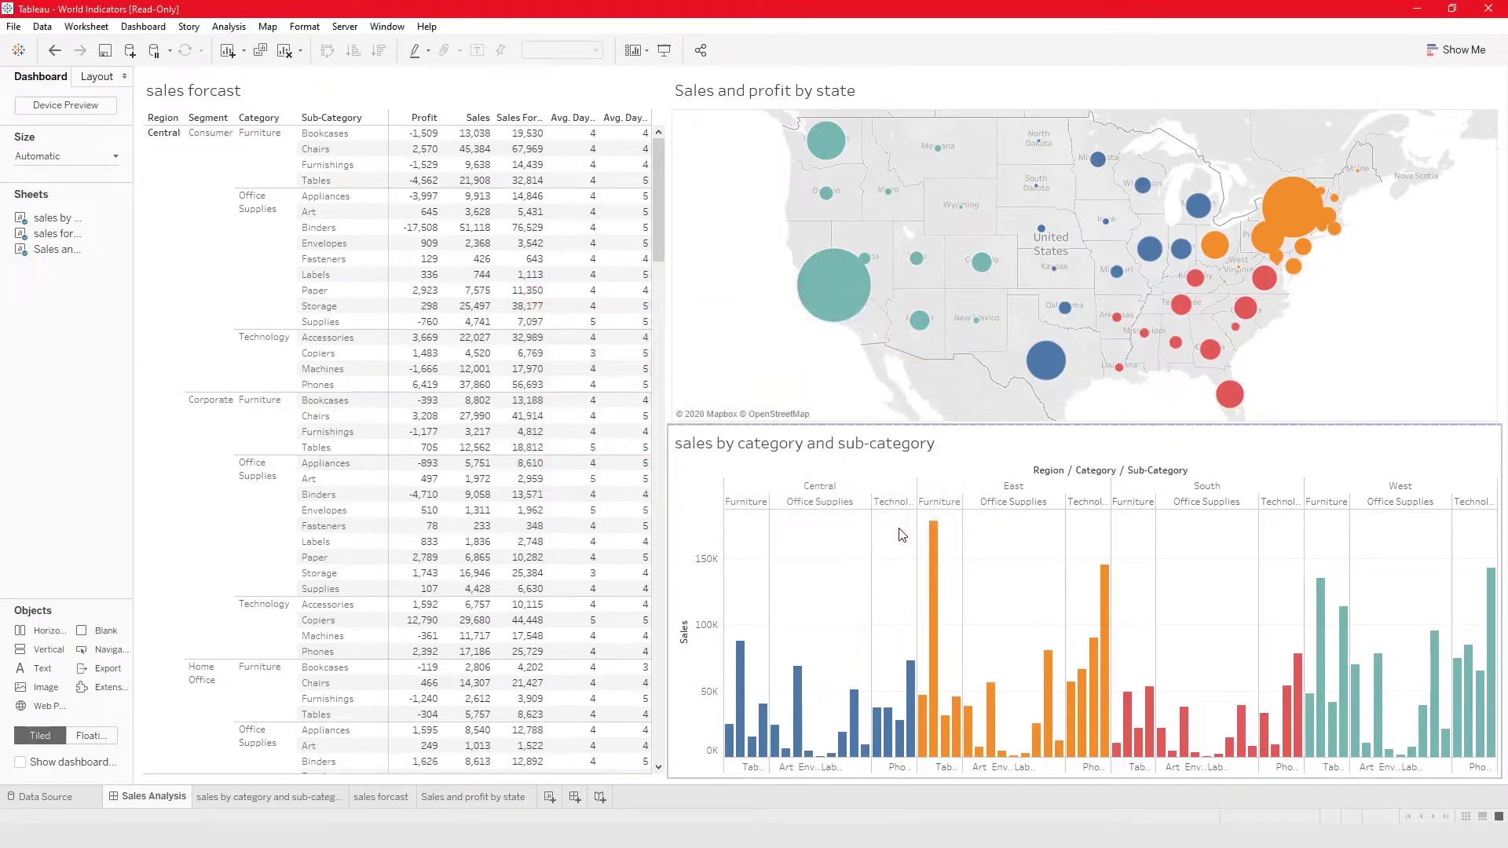
Enable highlighting on Region for the sales by category and sub-category sheet with the Highlight tool.
click(420, 85)
click(415, 52)
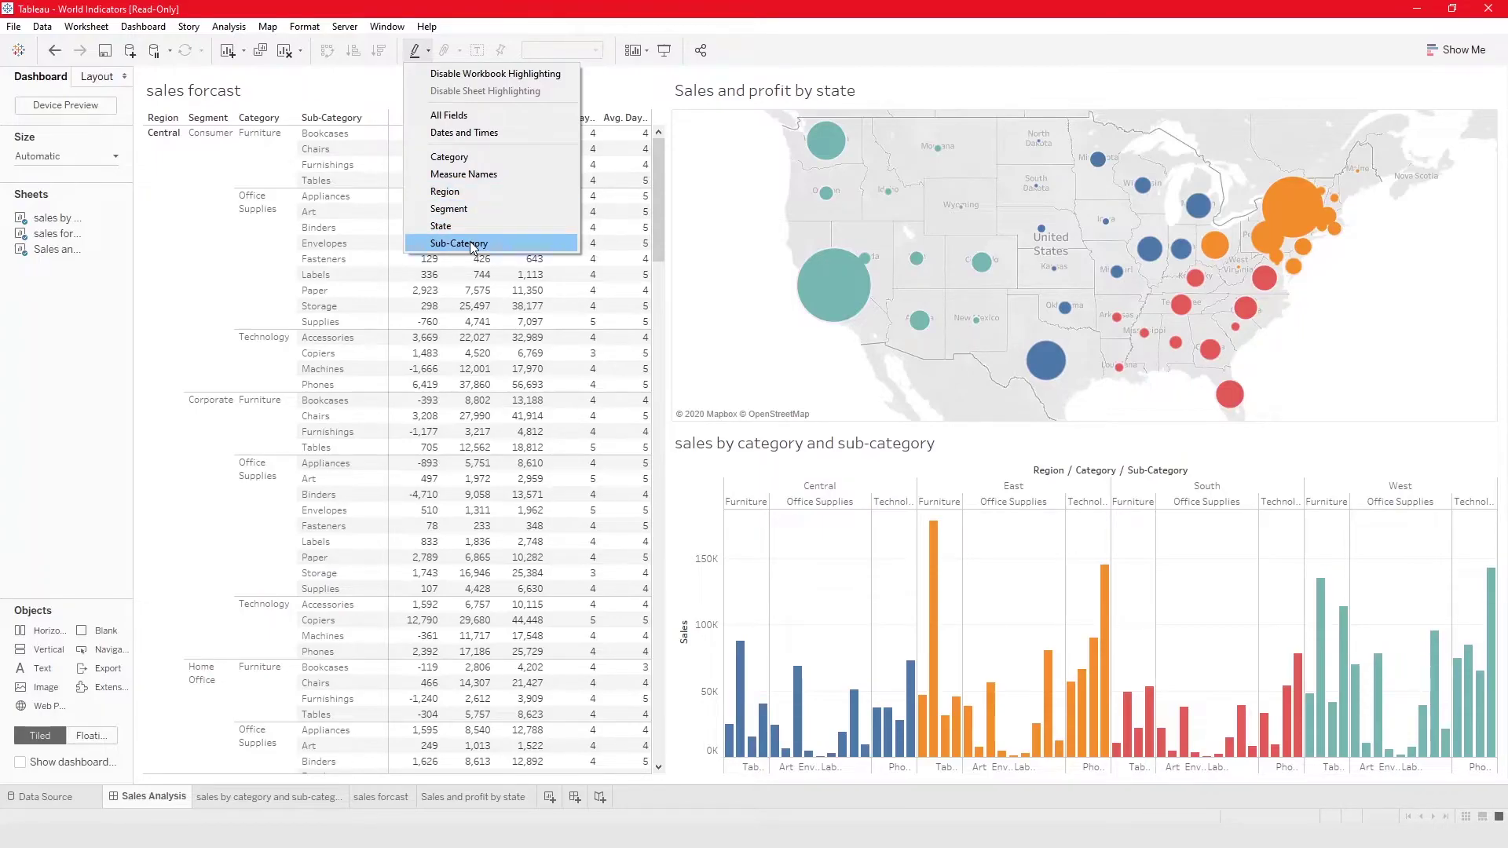
click(468, 192)
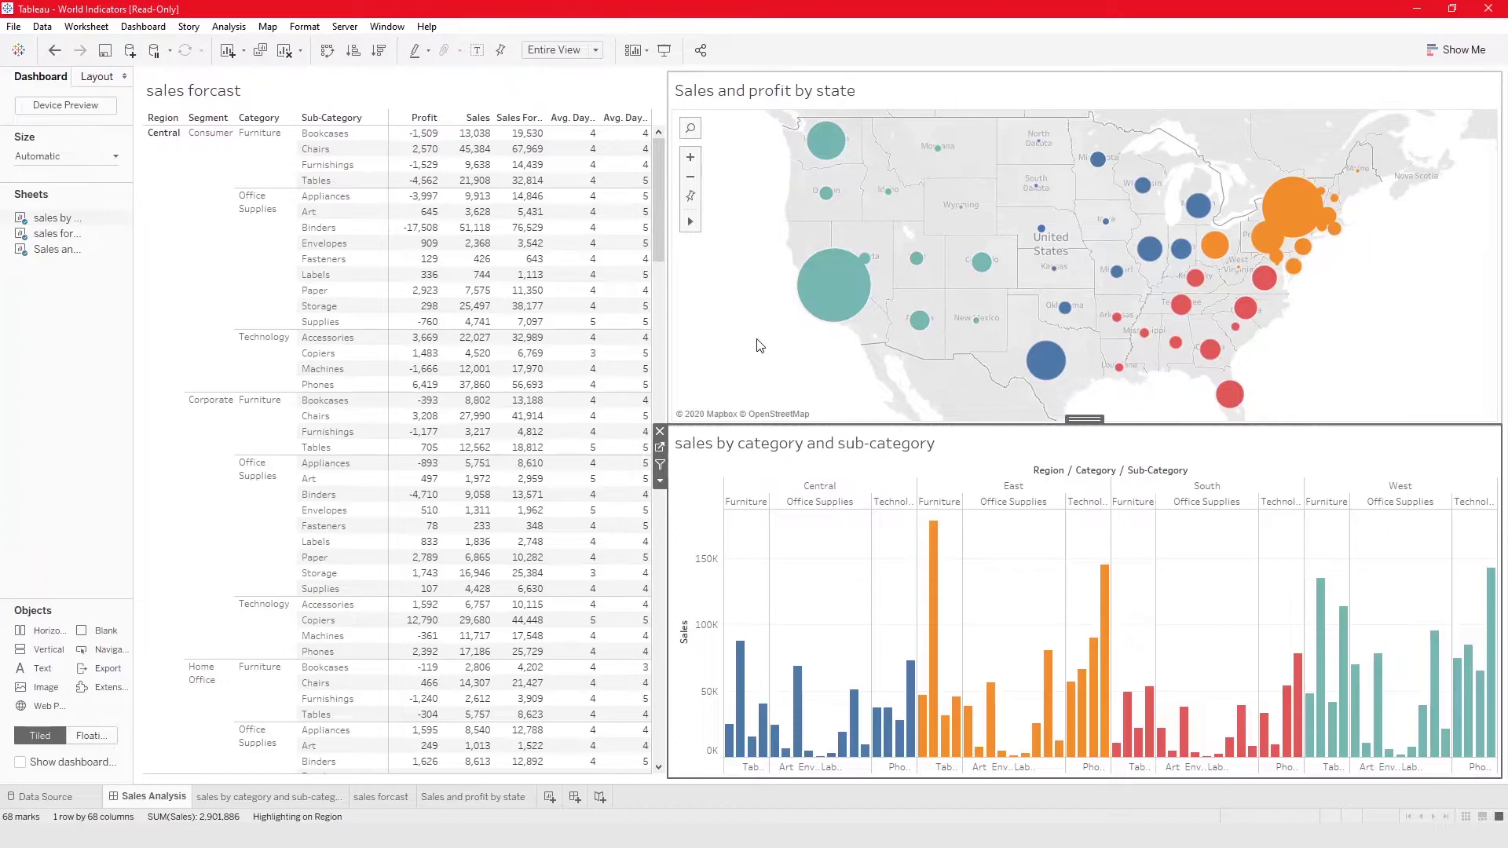
Try the Region highlighting on East and Central bars, and switch the dashboard's highlighting field from Region to Category.
click(936, 565)
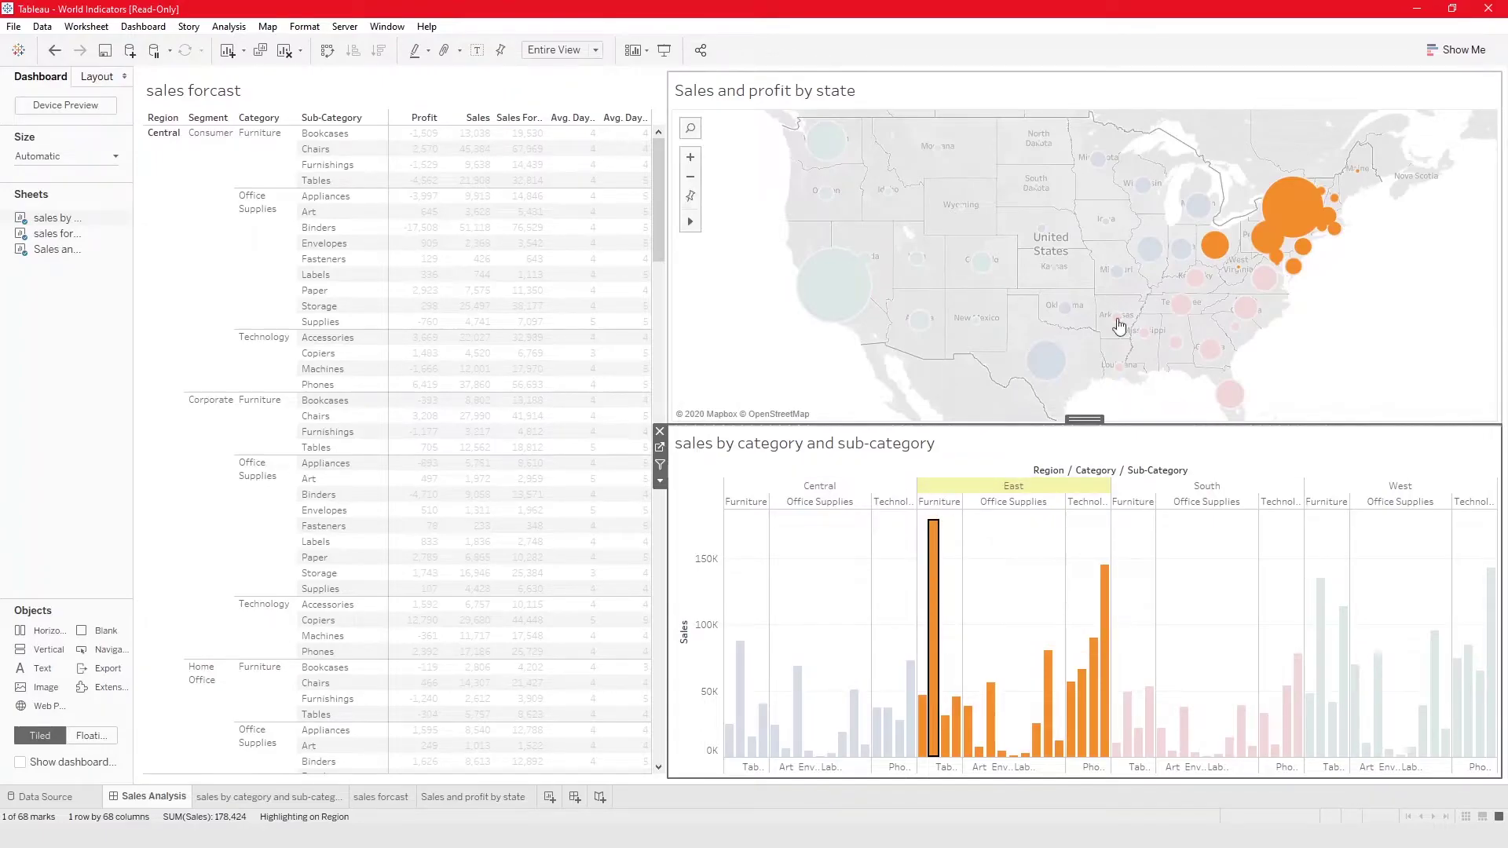
click(801, 716)
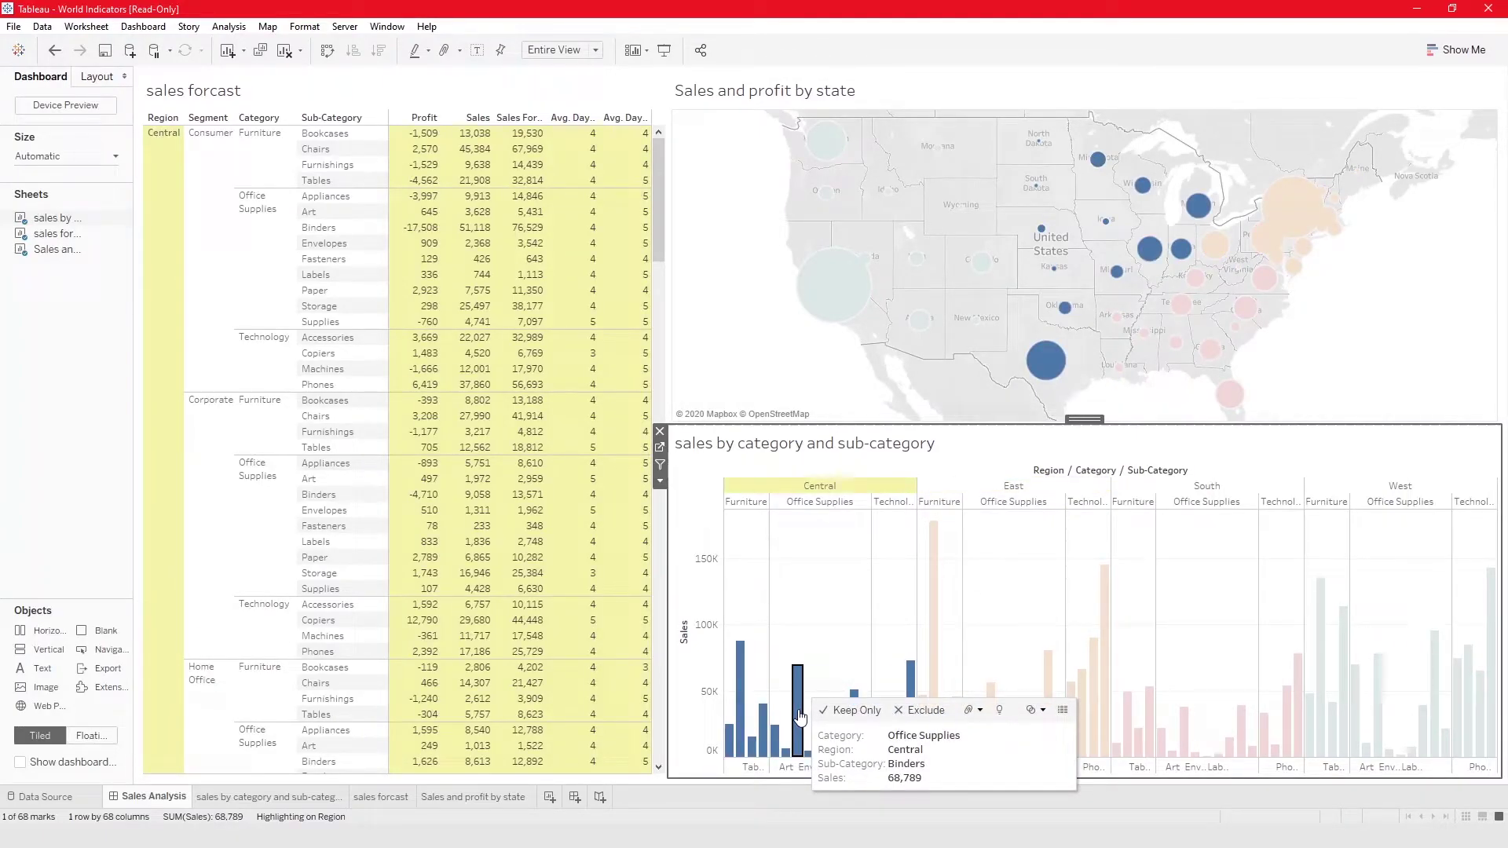
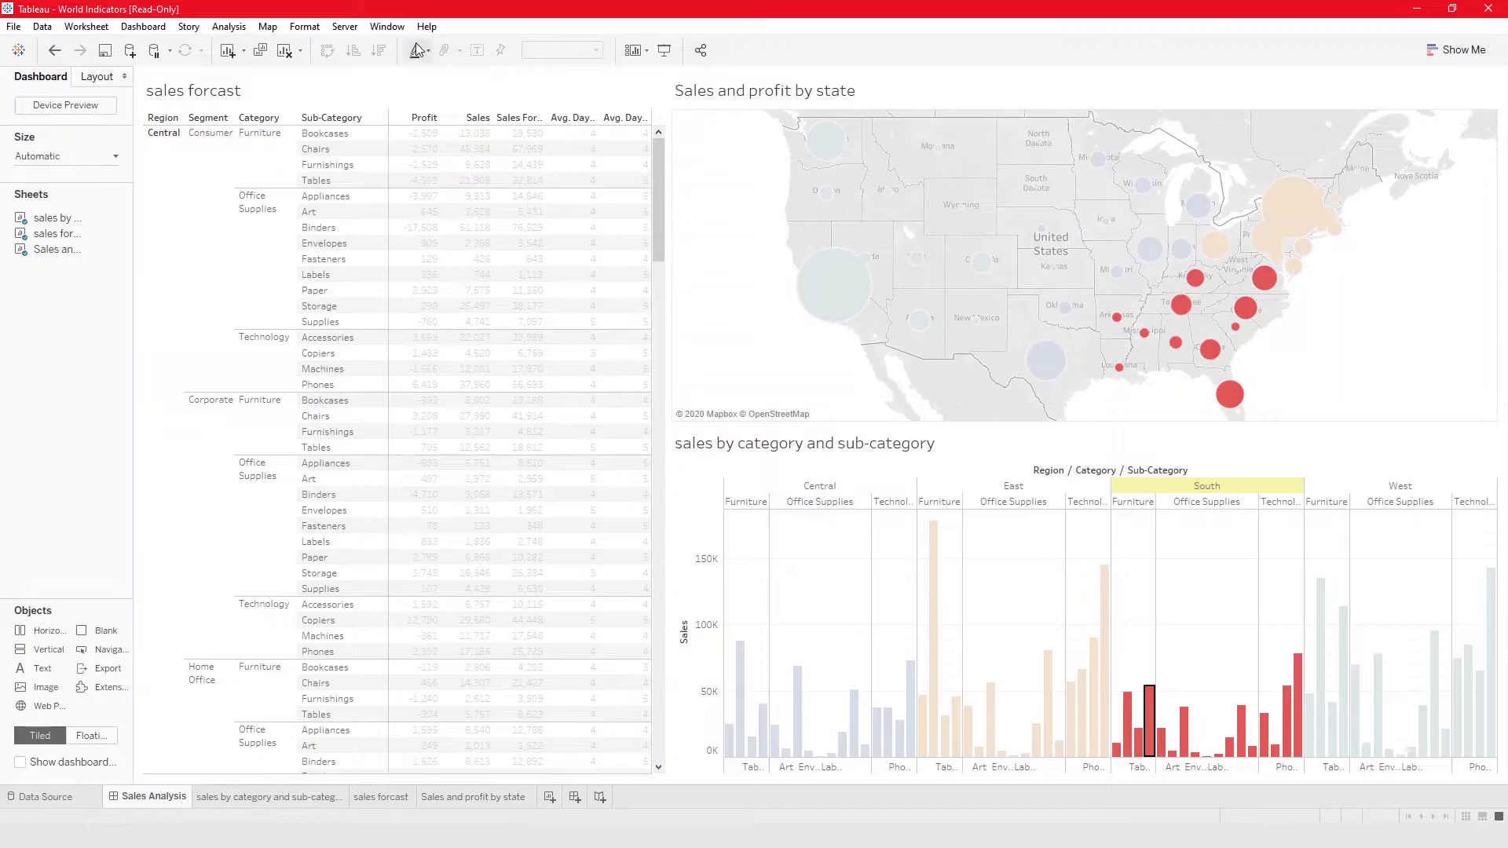
click(418, 52)
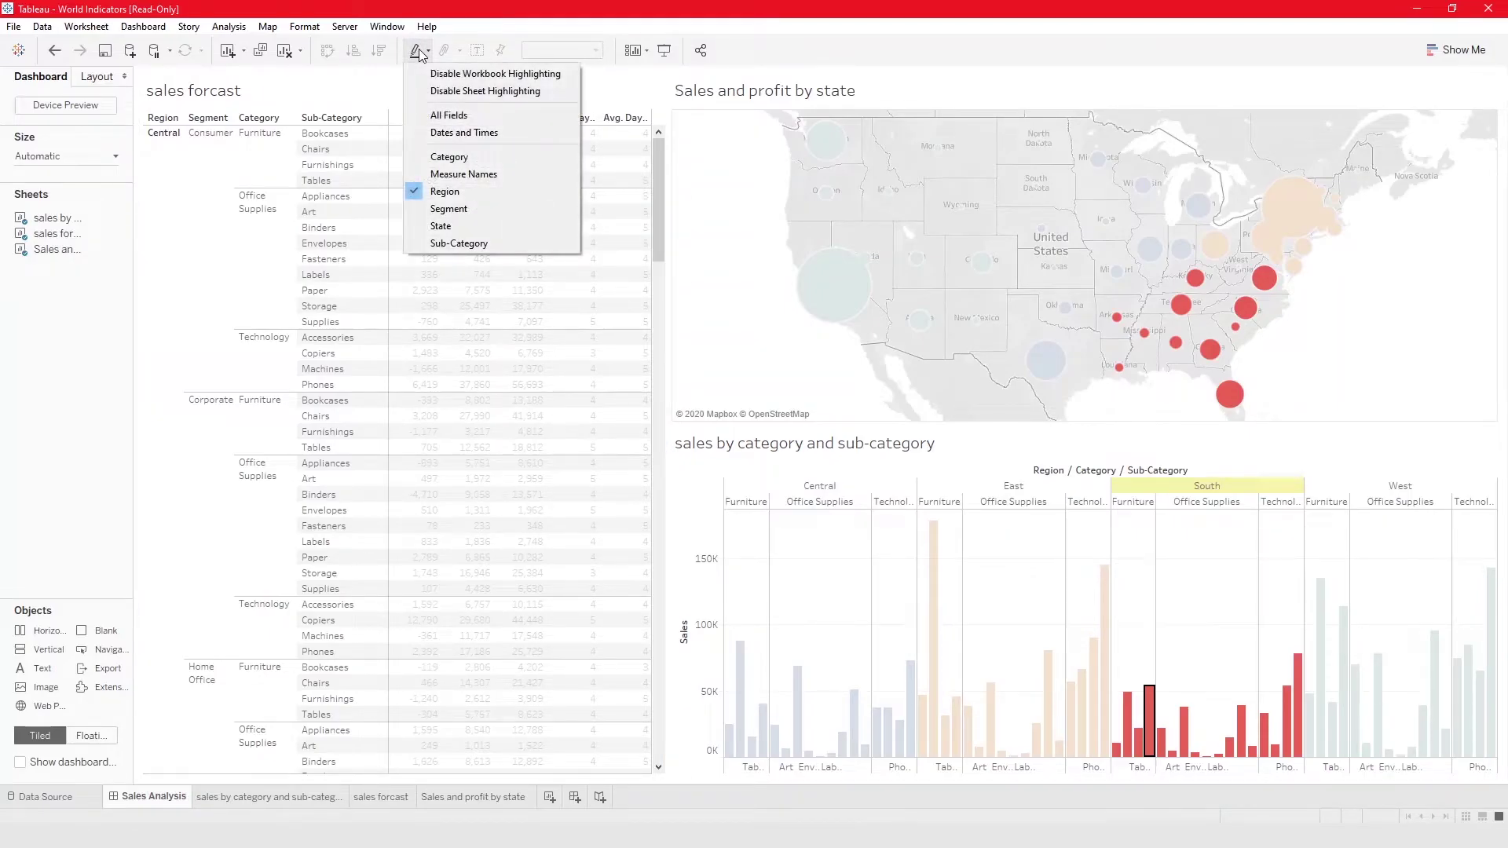
click(479, 156)
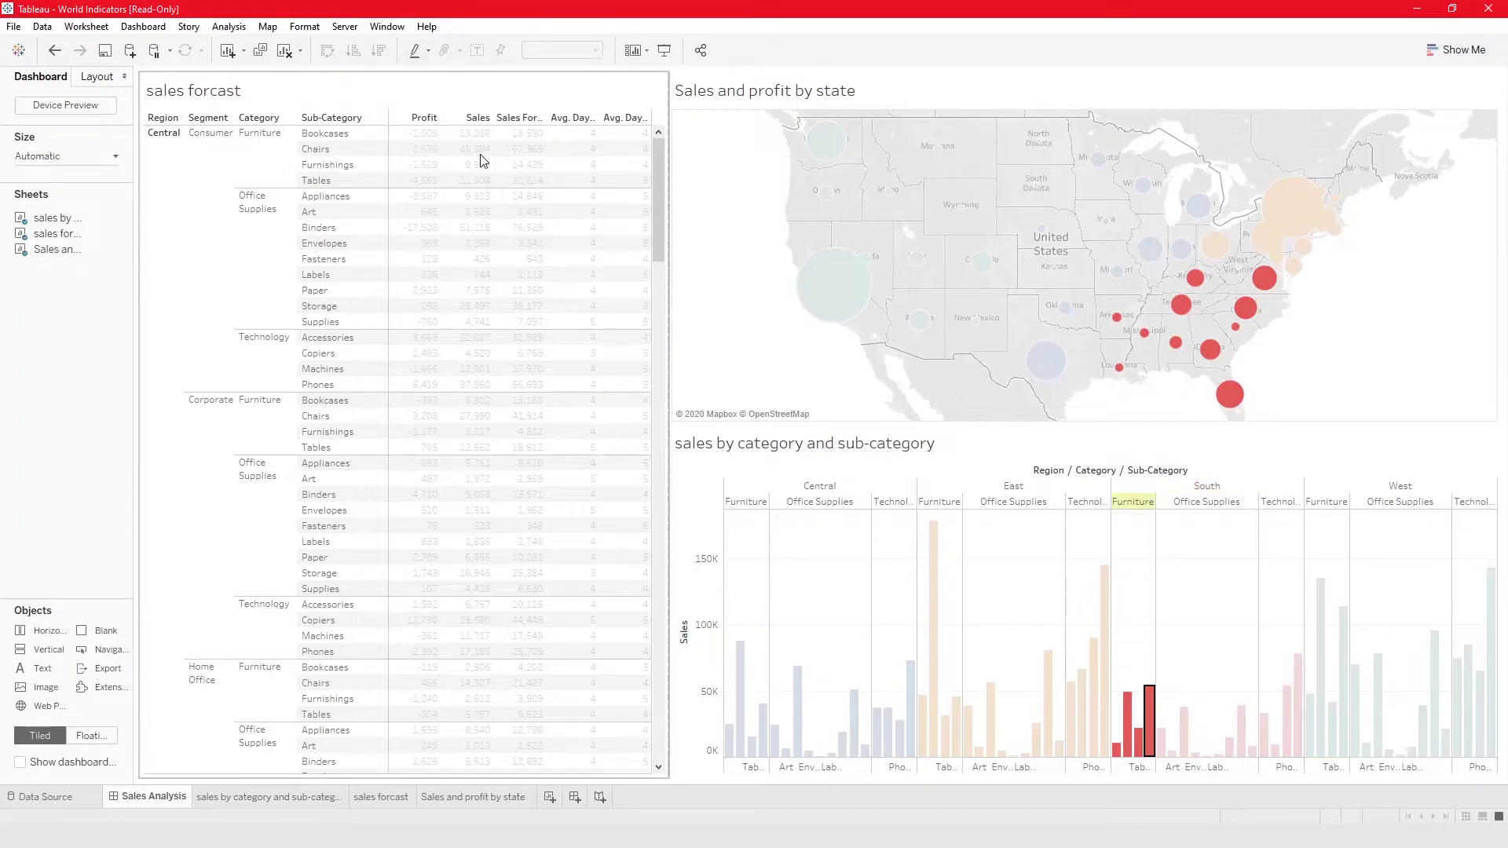
click(416, 54)
click(432, 192)
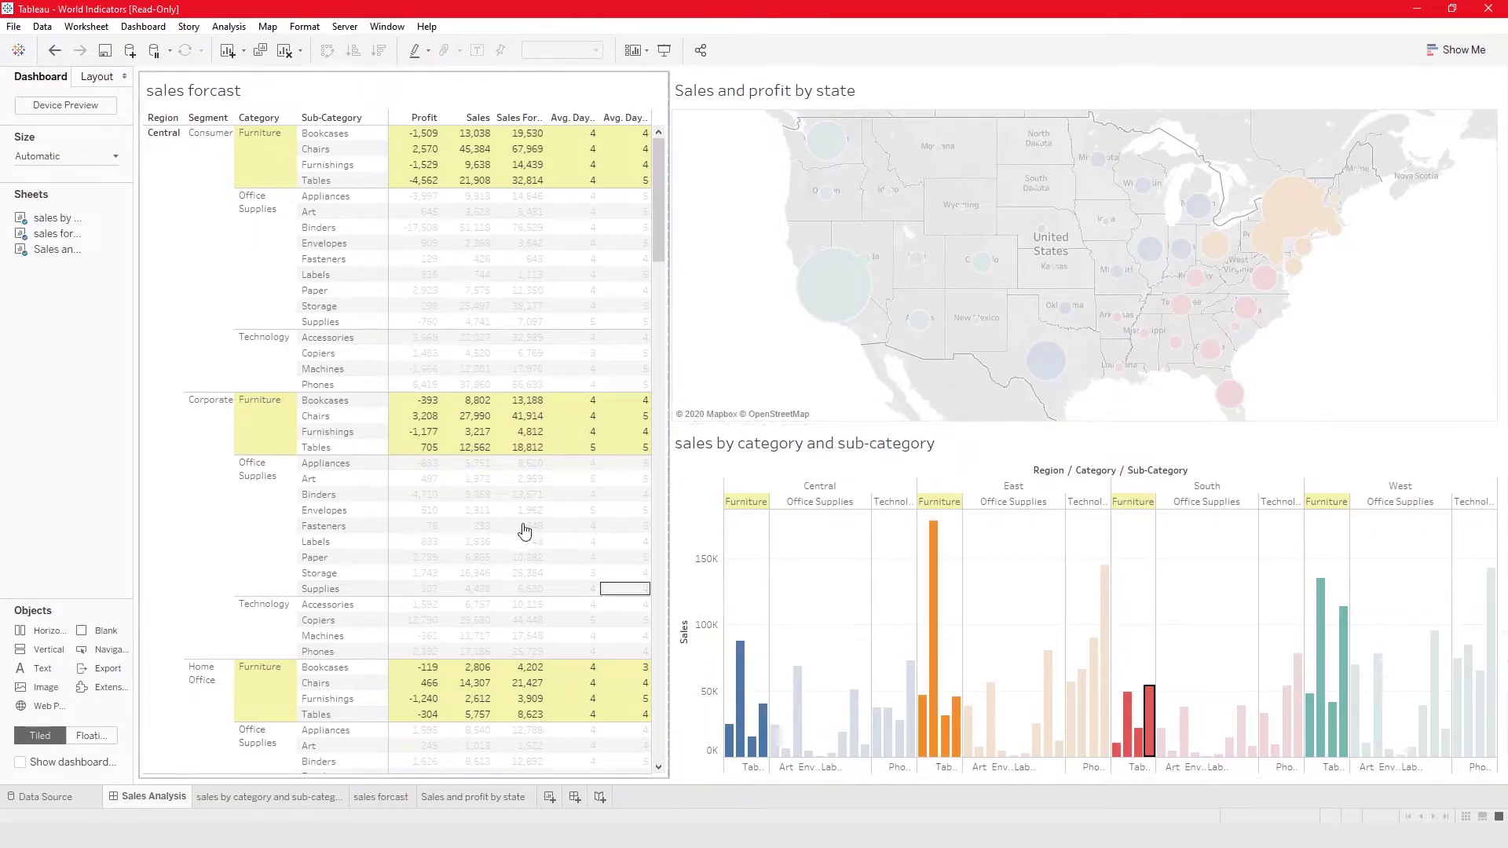
Examine how Category highlighting responds across the dashboard for Copiers, Office Supplies and Technology in the sales forcast table.
click(309, 354)
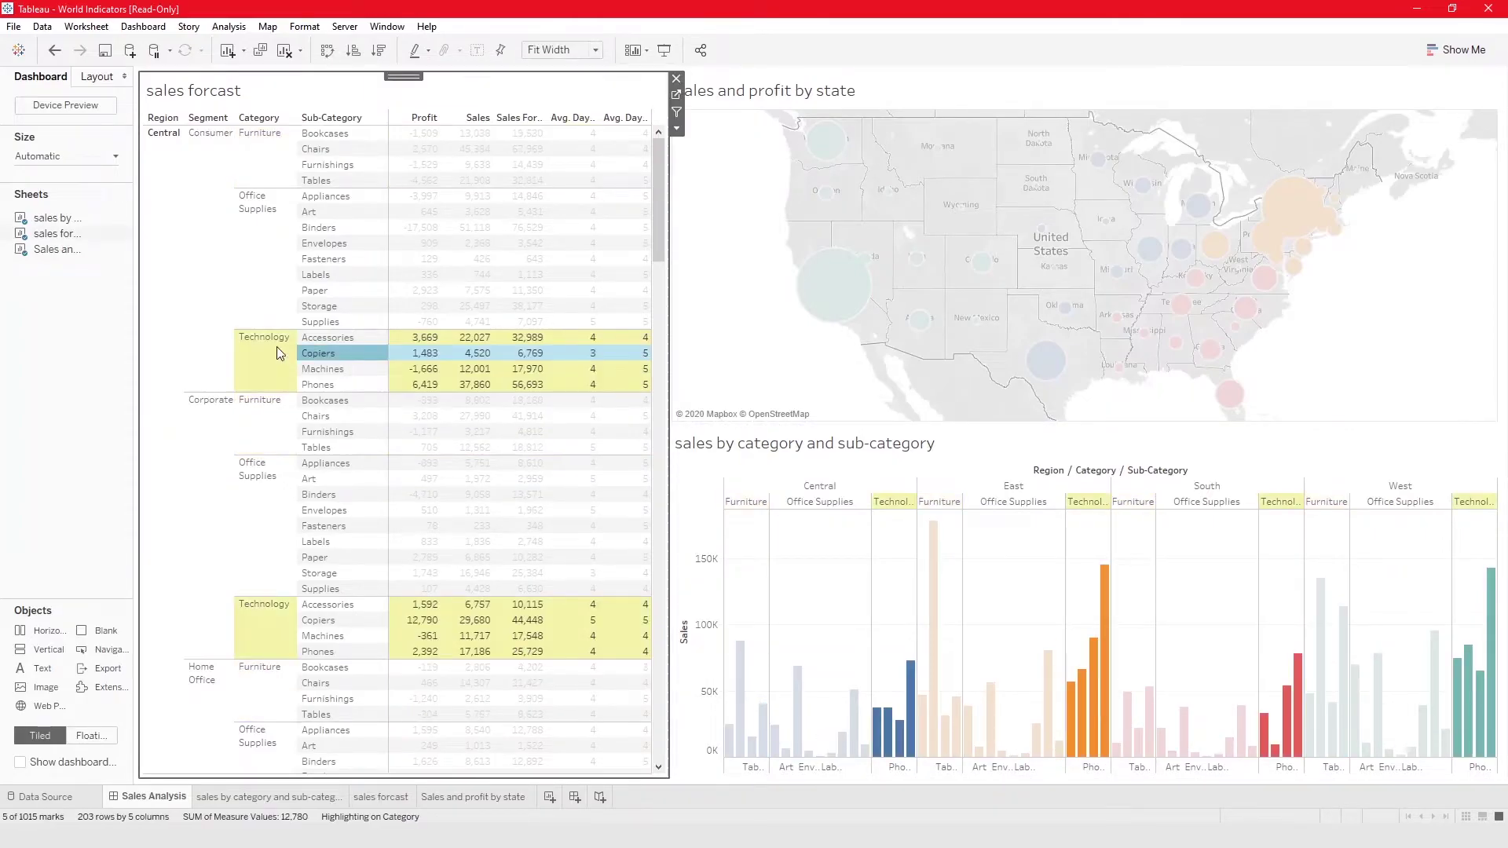
click(270, 268)
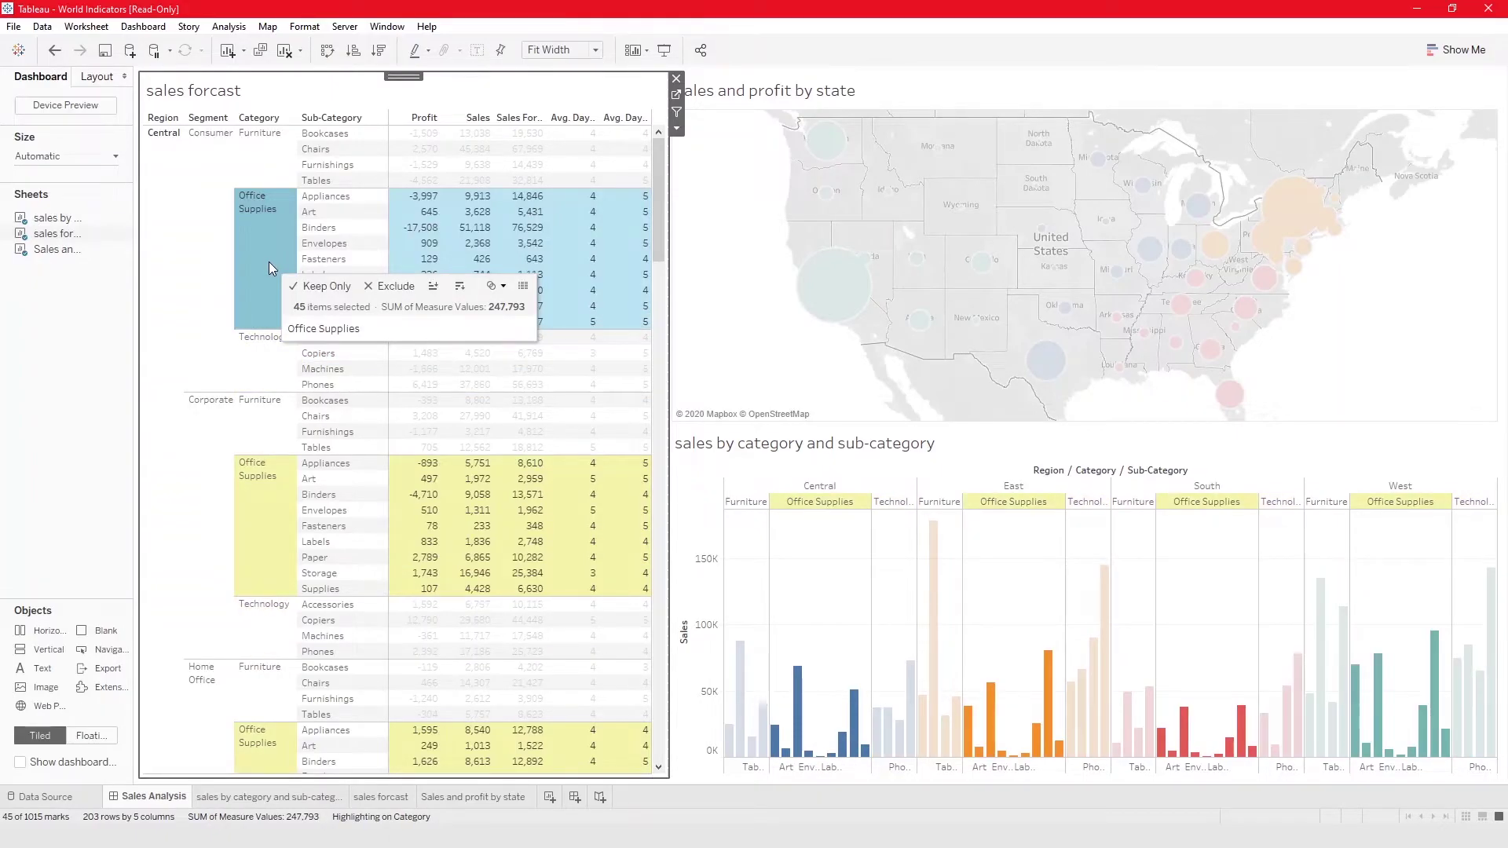
click(281, 651)
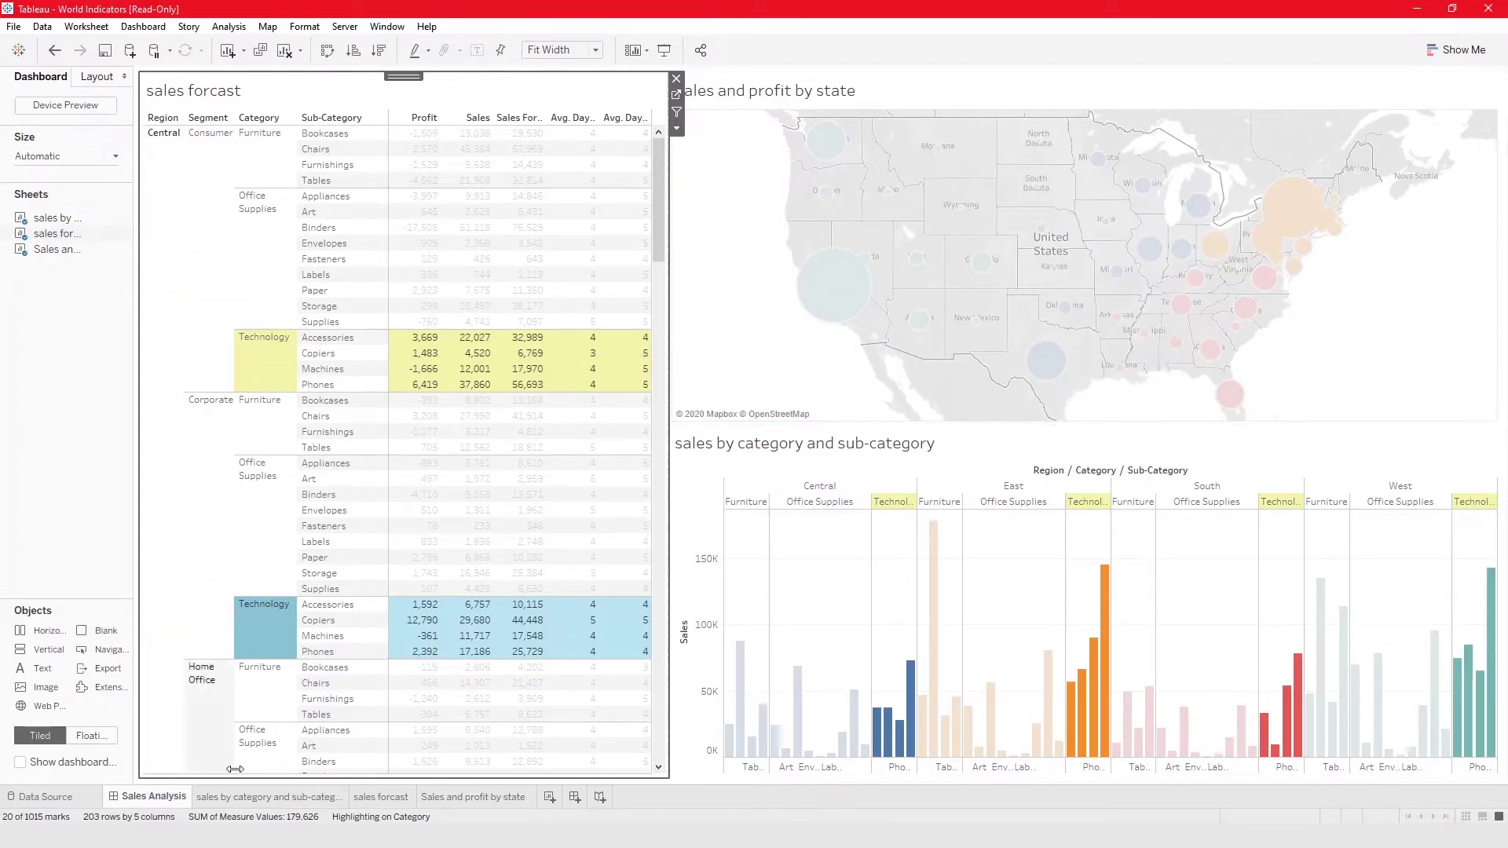
Add Category to the marks of the Sales and profit by state map and use it as a color field alongside Region.
click(437, 798)
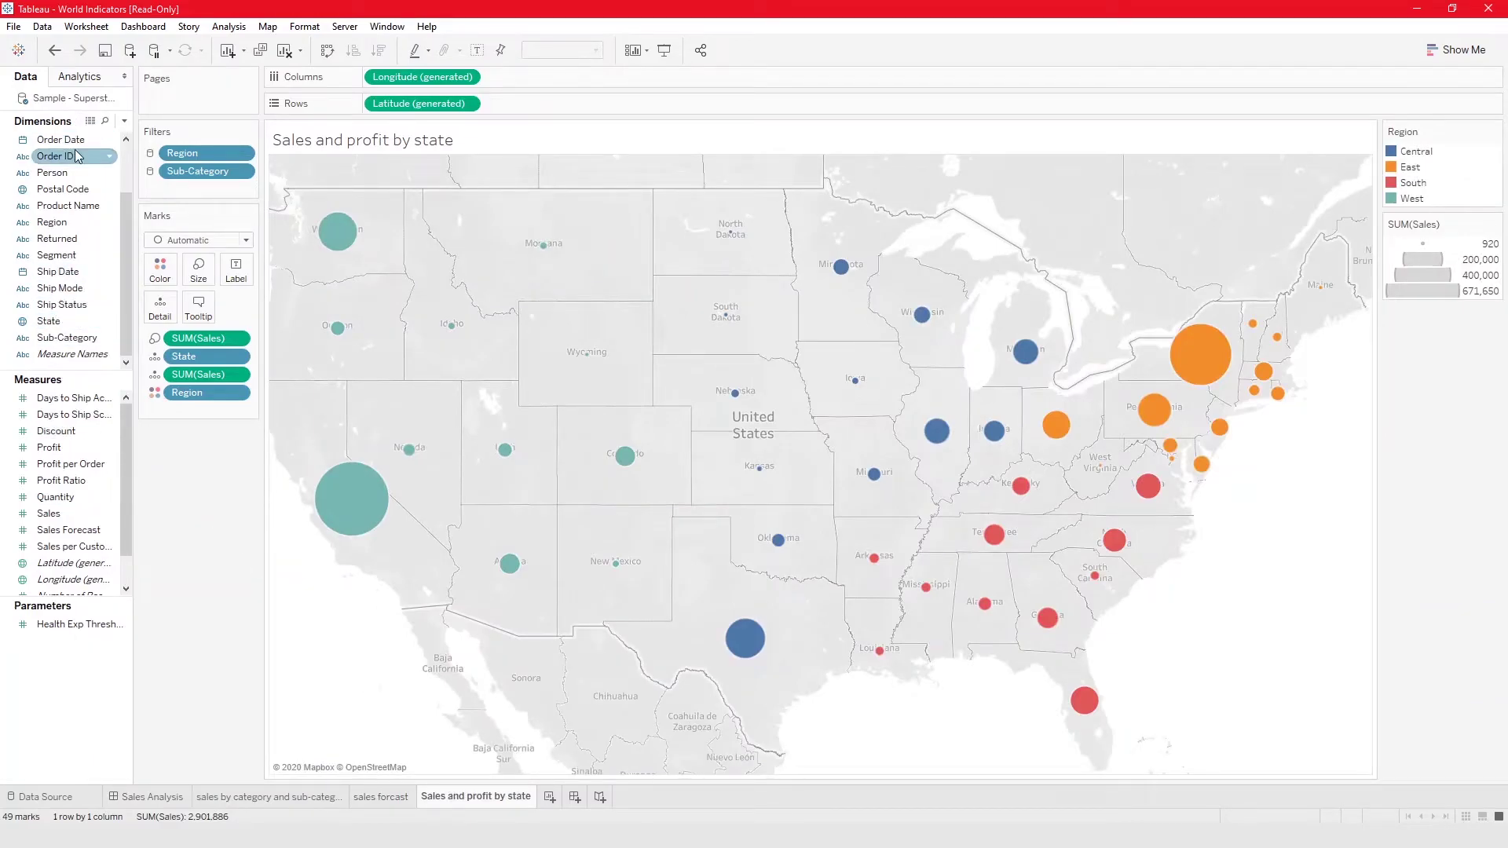
scroll(46, 153, up, 2)
drag(43, 146, 160, 308)
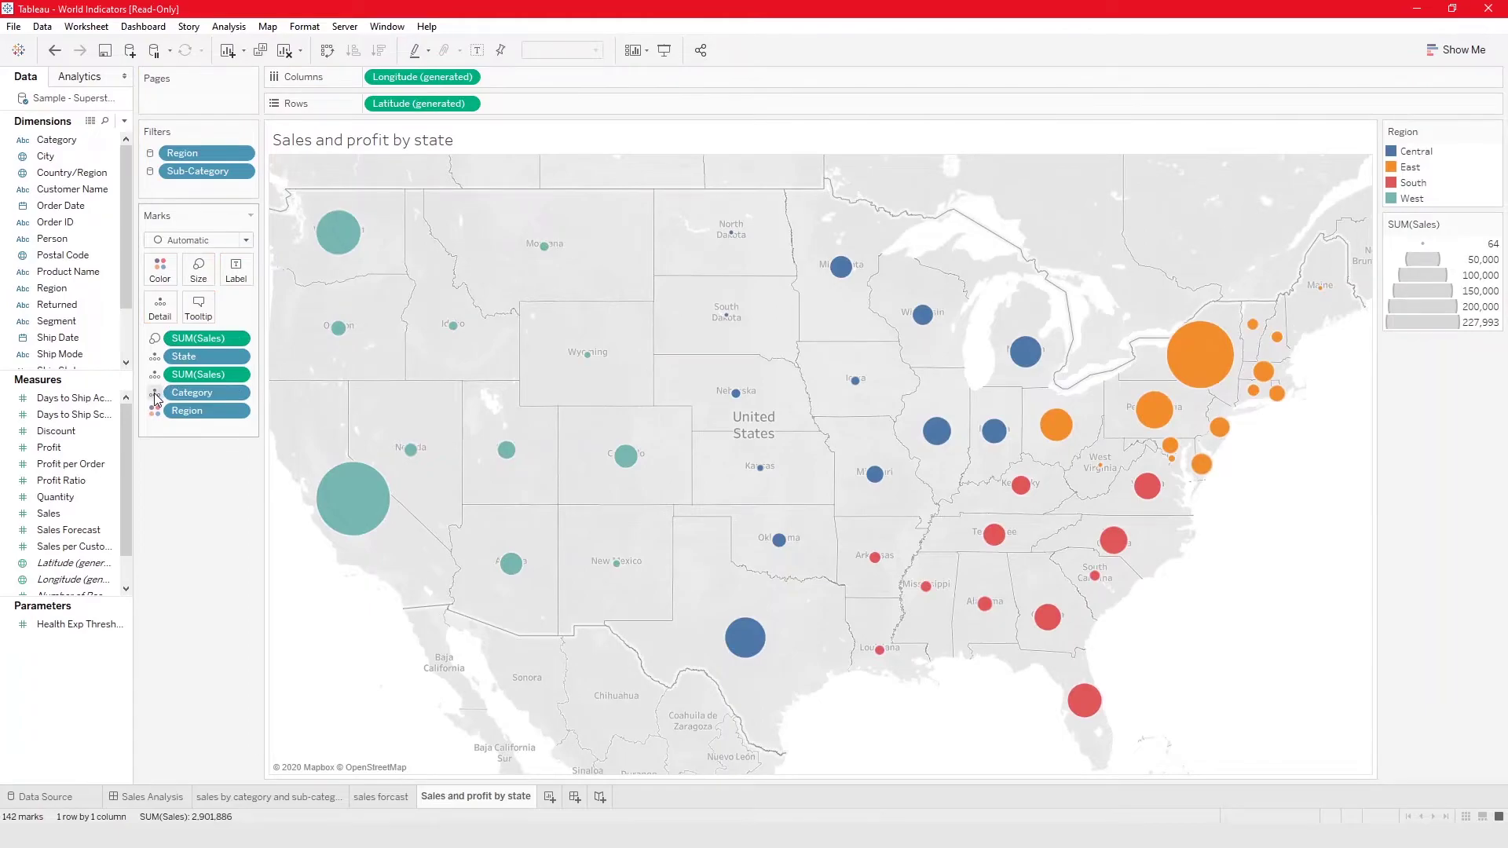
click(156, 398)
click(169, 417)
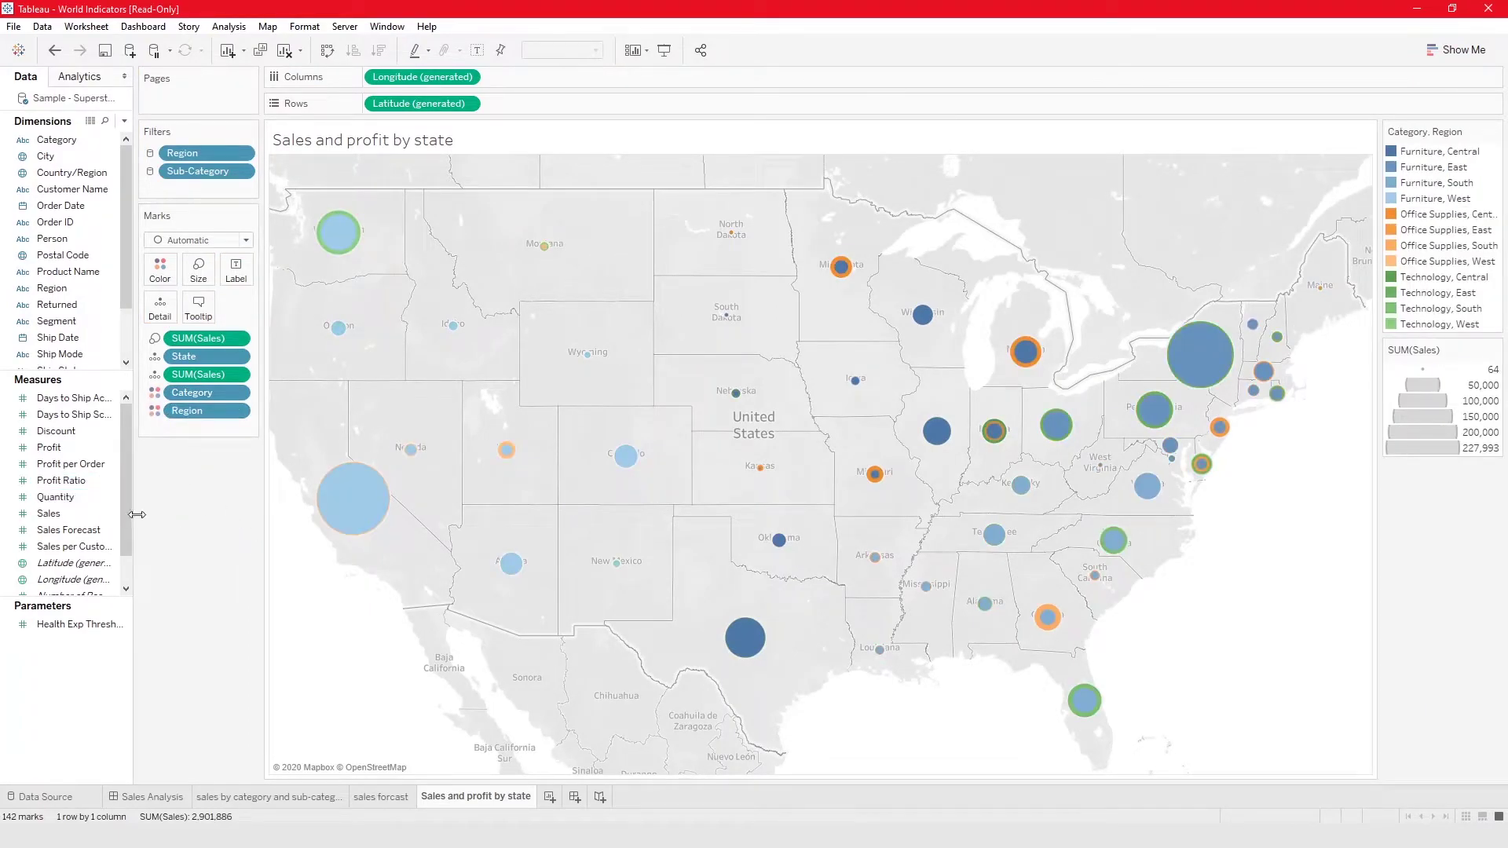
Return to the Sales Analysis dashboard and examine how the map responds to the Furniture and Office Supplies groups in the table.
click(162, 795)
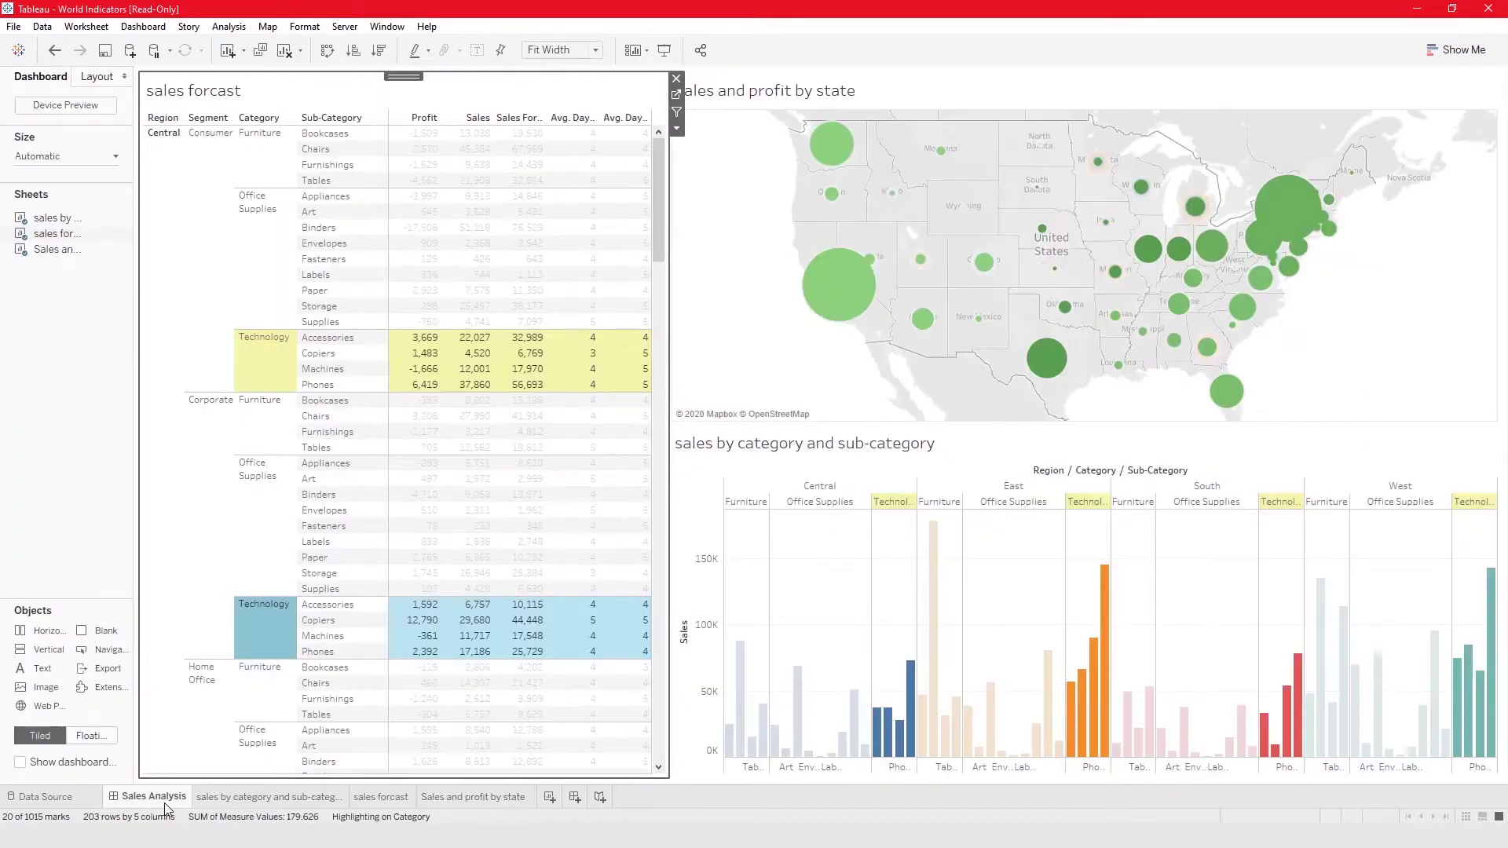
click(263, 255)
click(259, 165)
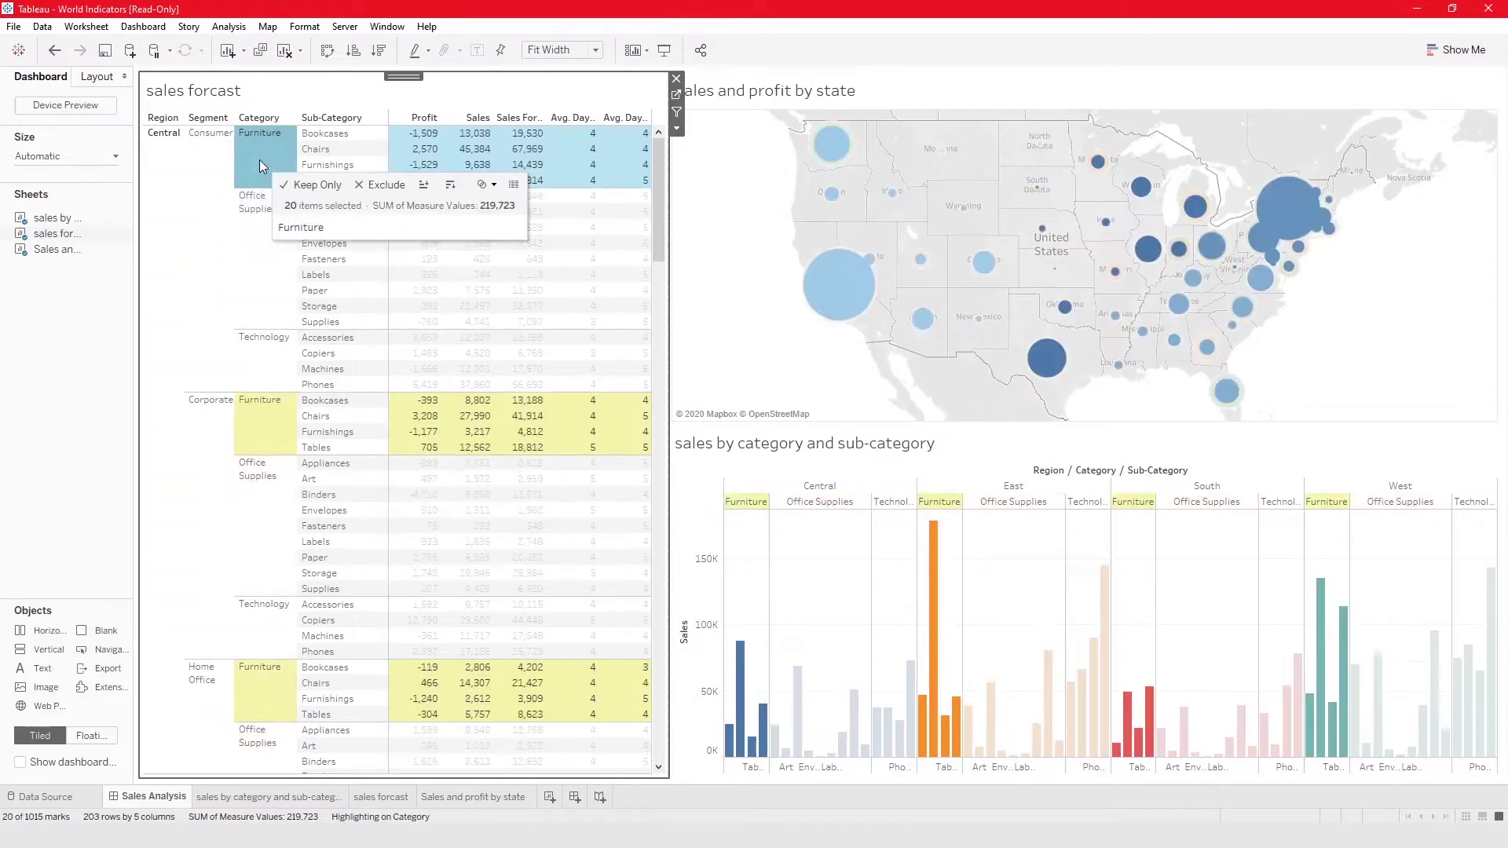
click(256, 526)
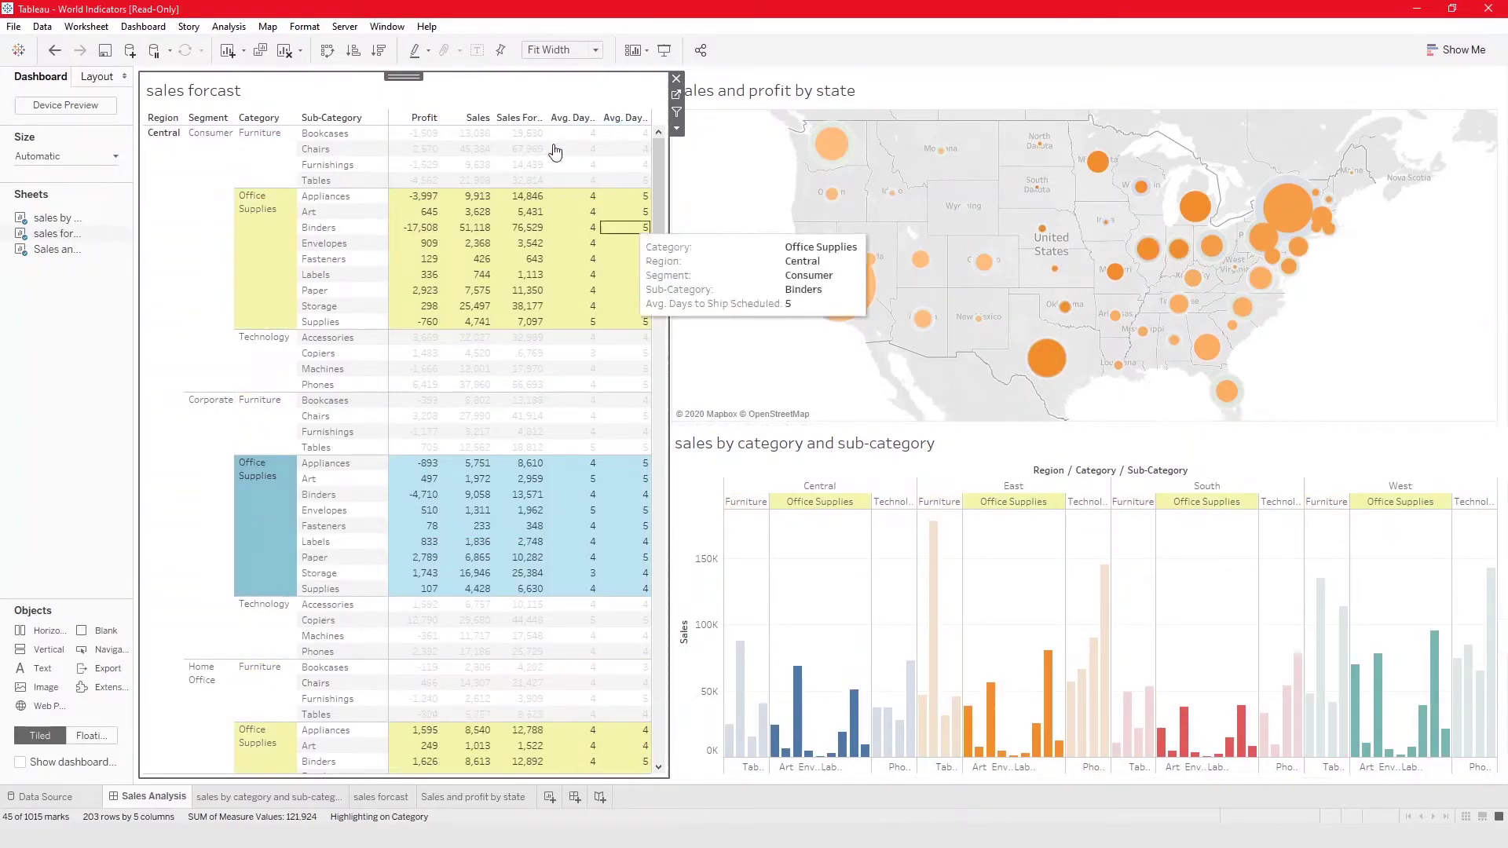
Add Segment to the highlighting fields and try it on the Consumer and Corporate segments in the sales forcast table.
click(415, 50)
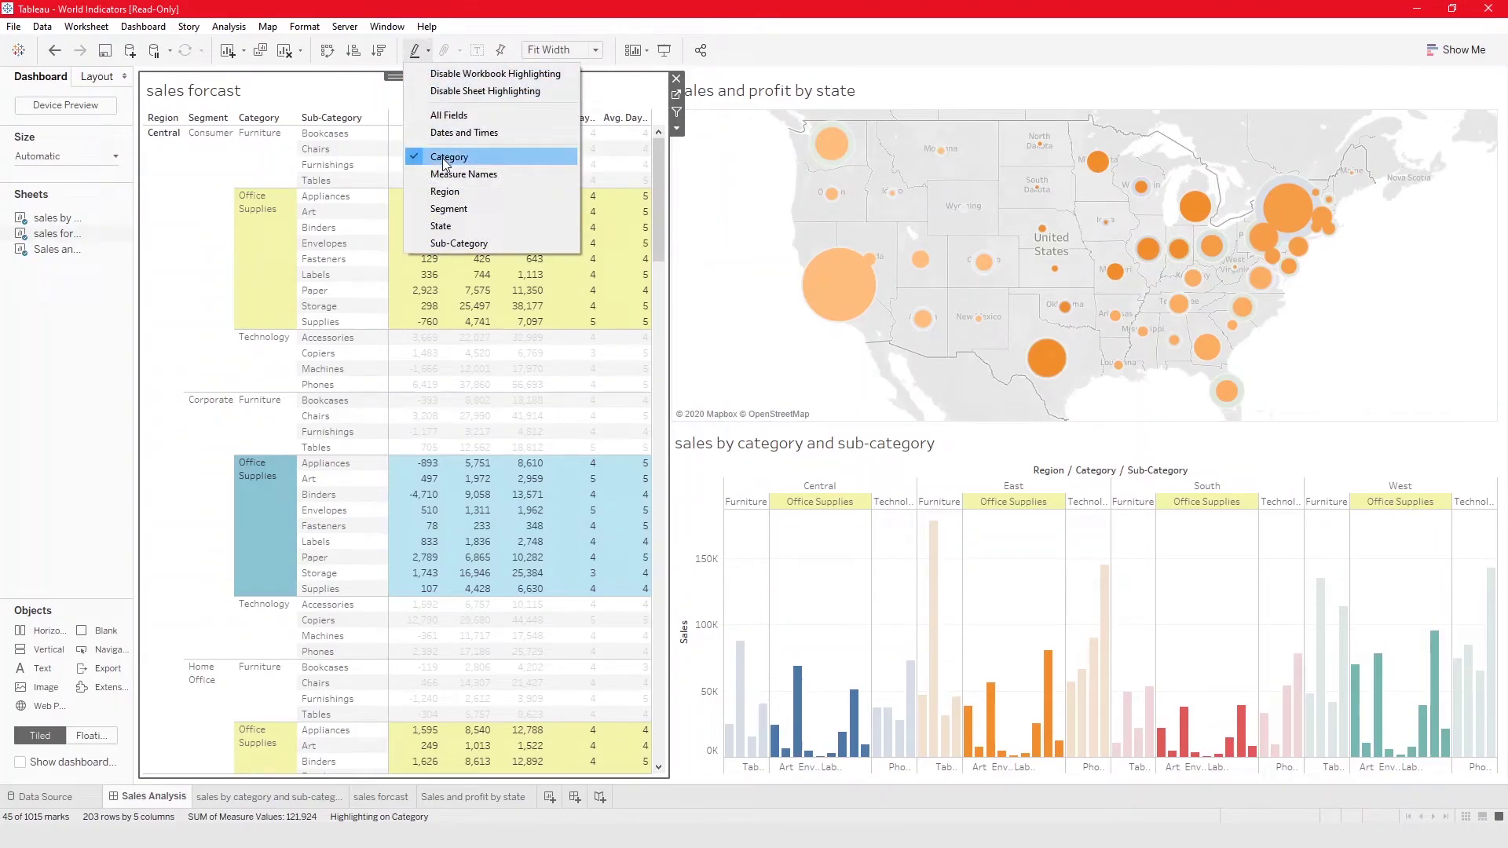
click(462, 211)
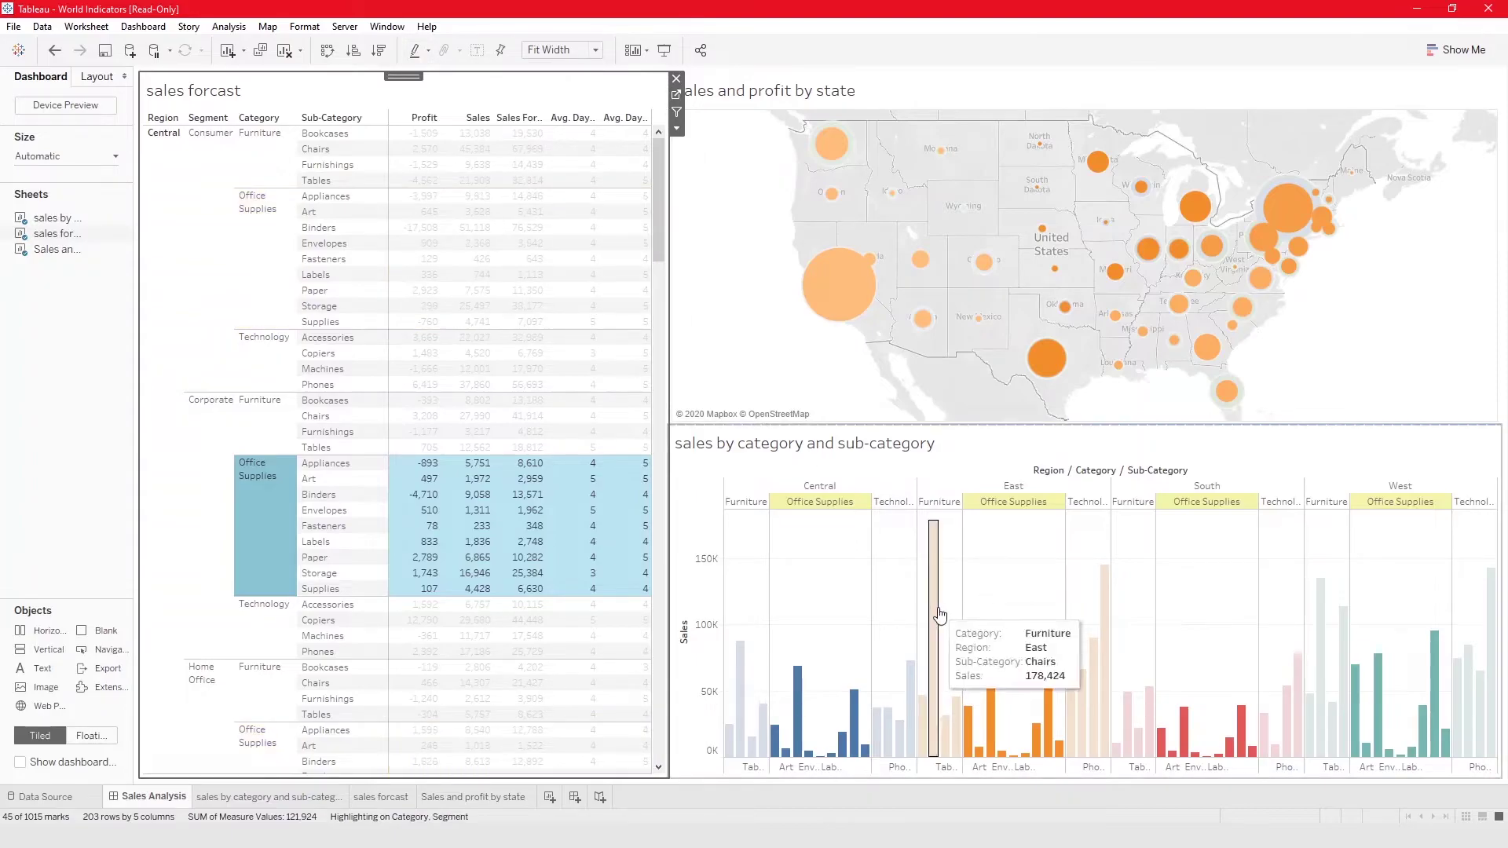
click(209, 182)
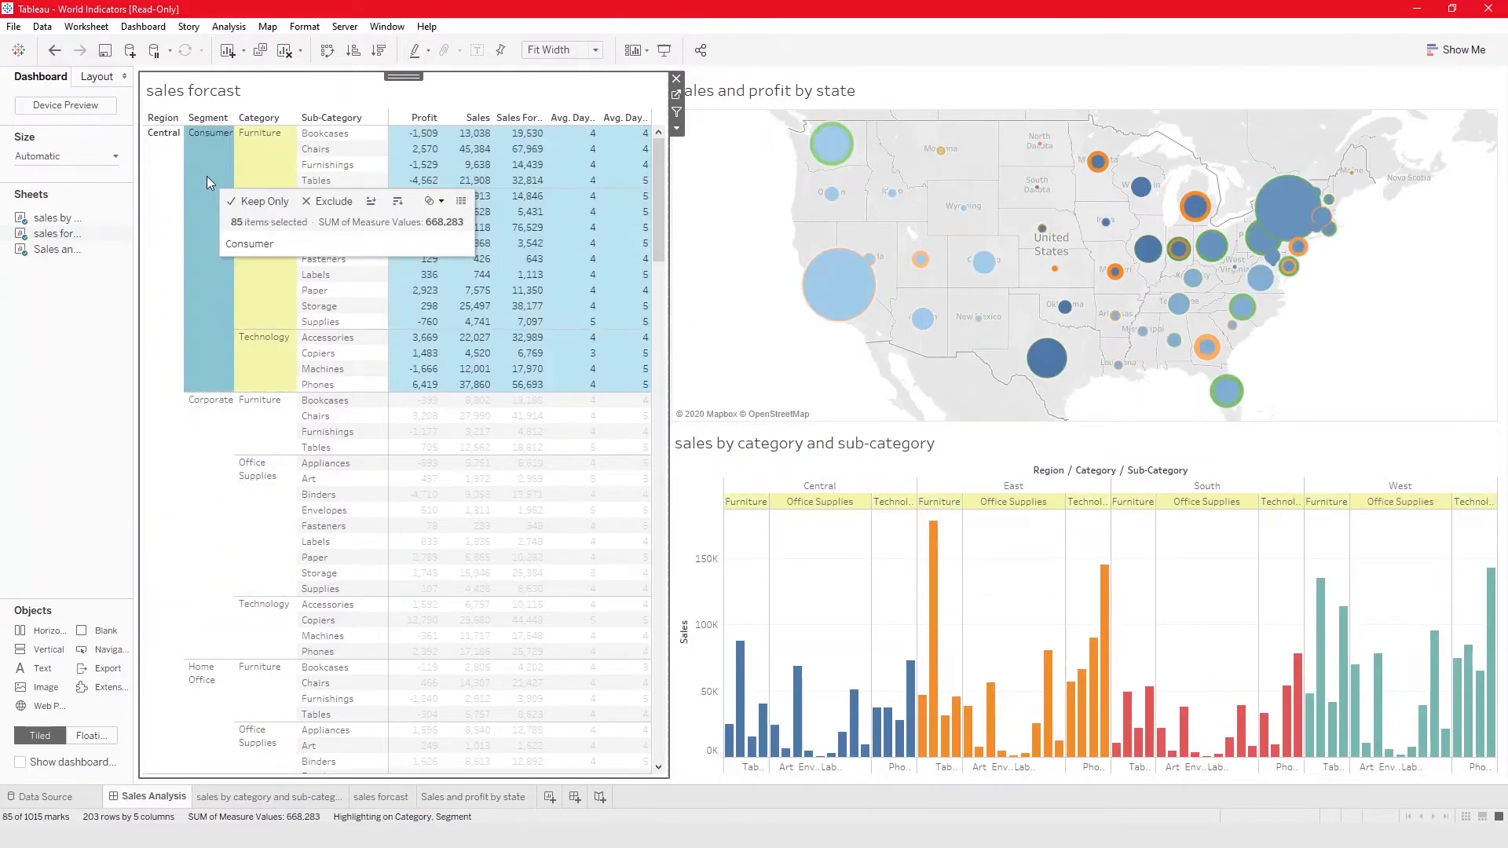
click(201, 483)
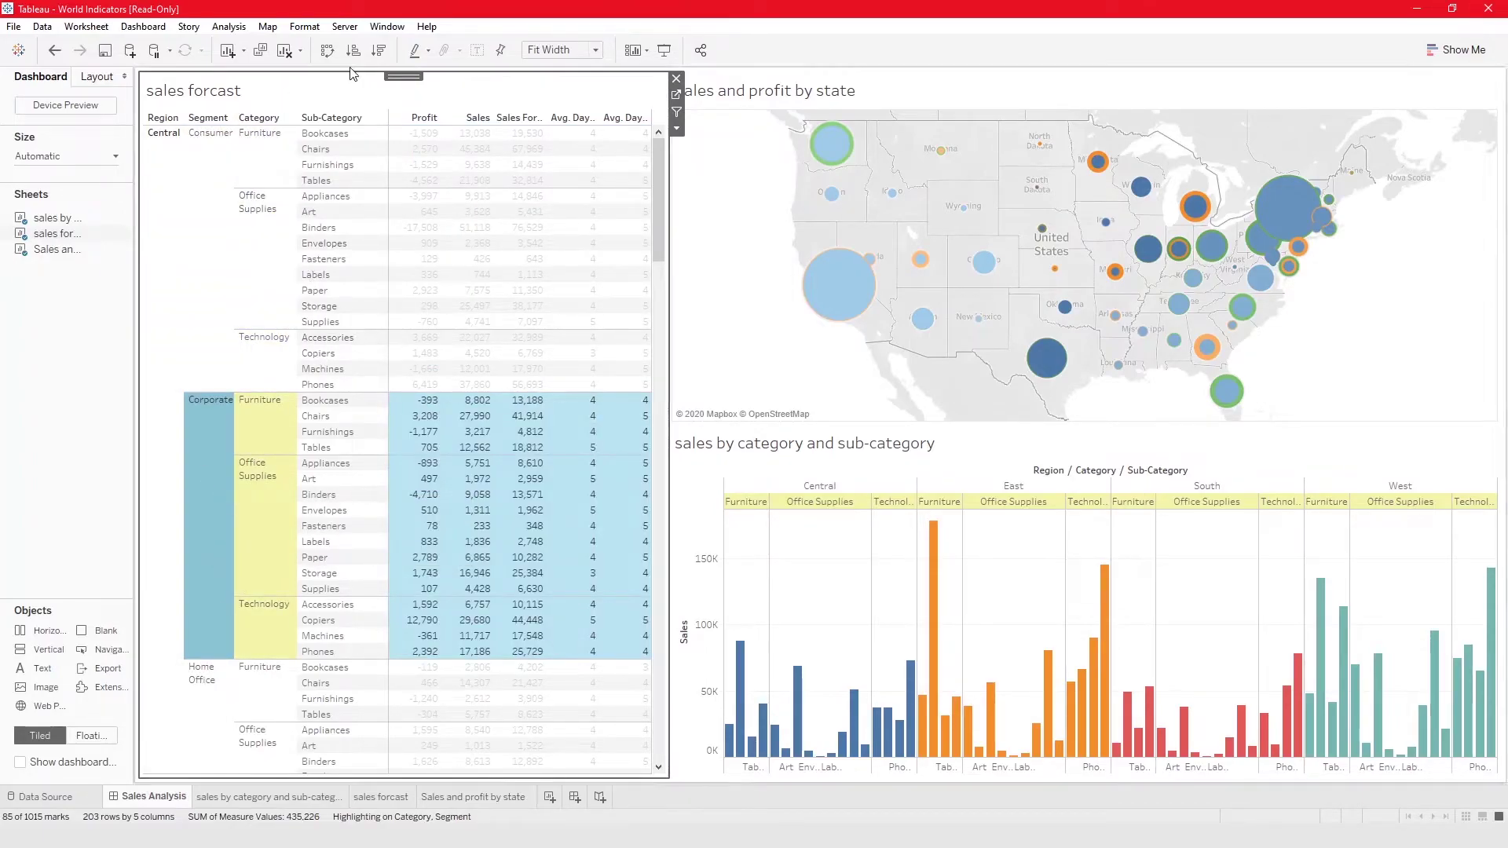
Remove Segment from the highlighting fields and enable Region alongside Category.
click(417, 52)
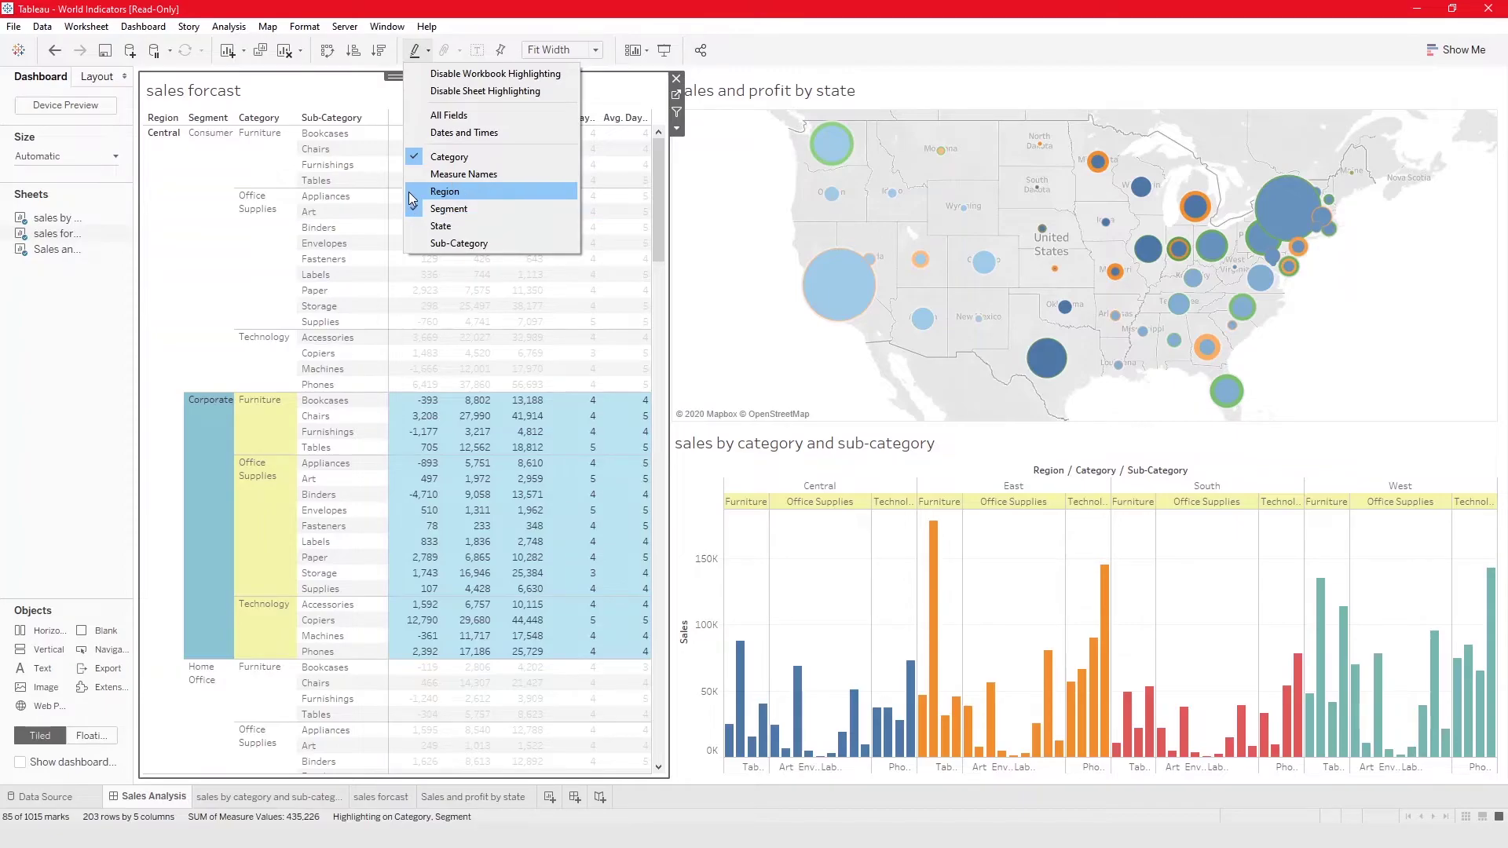
click(440, 209)
click(428, 52)
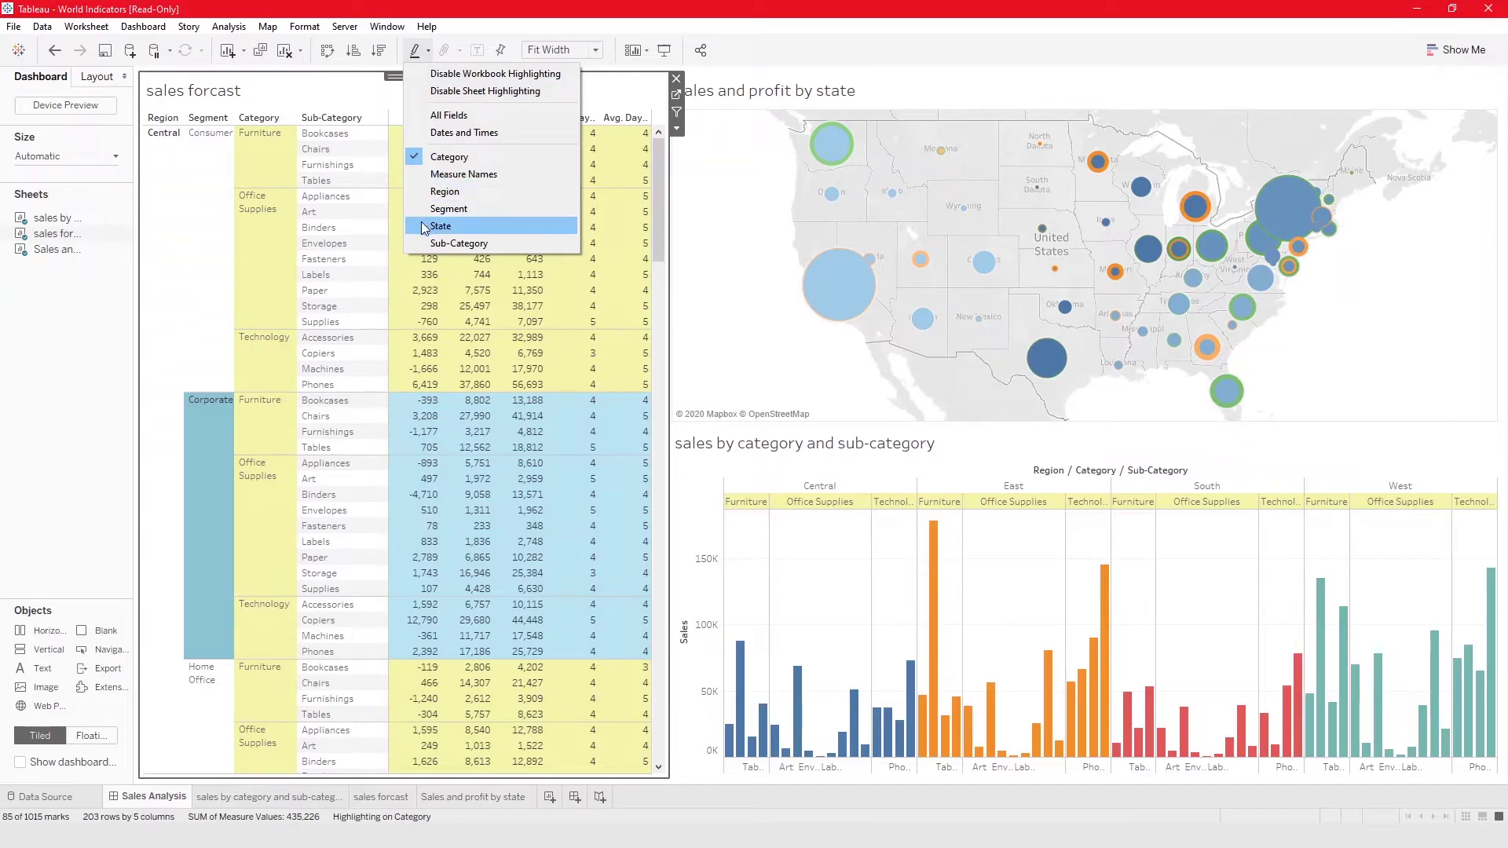
click(440, 192)
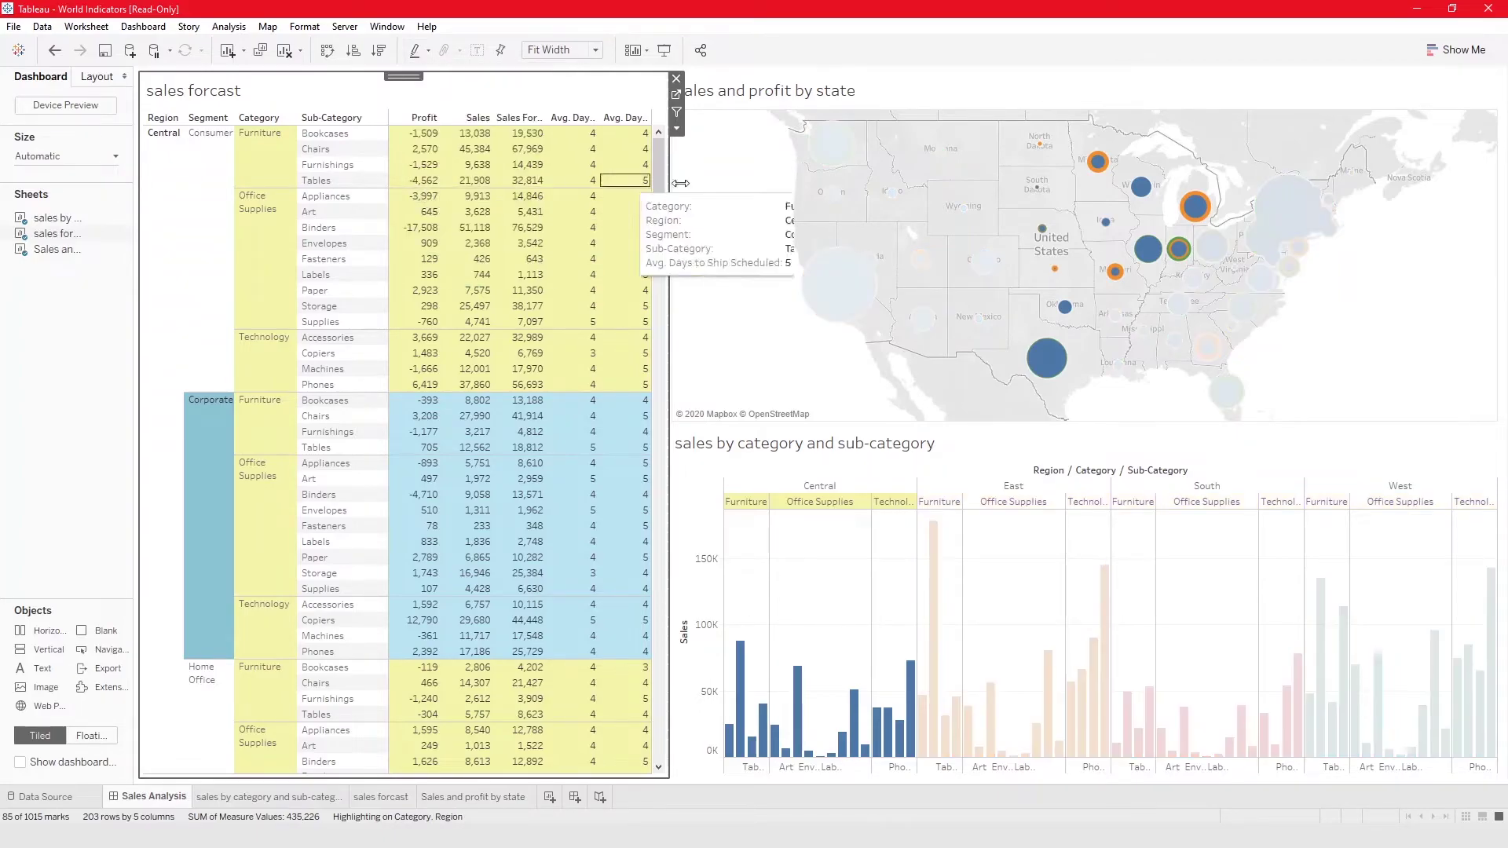
Try the combined highlighting on the East region's Chairs bar, and turn Region highlighting on again alongside Category.
click(933, 679)
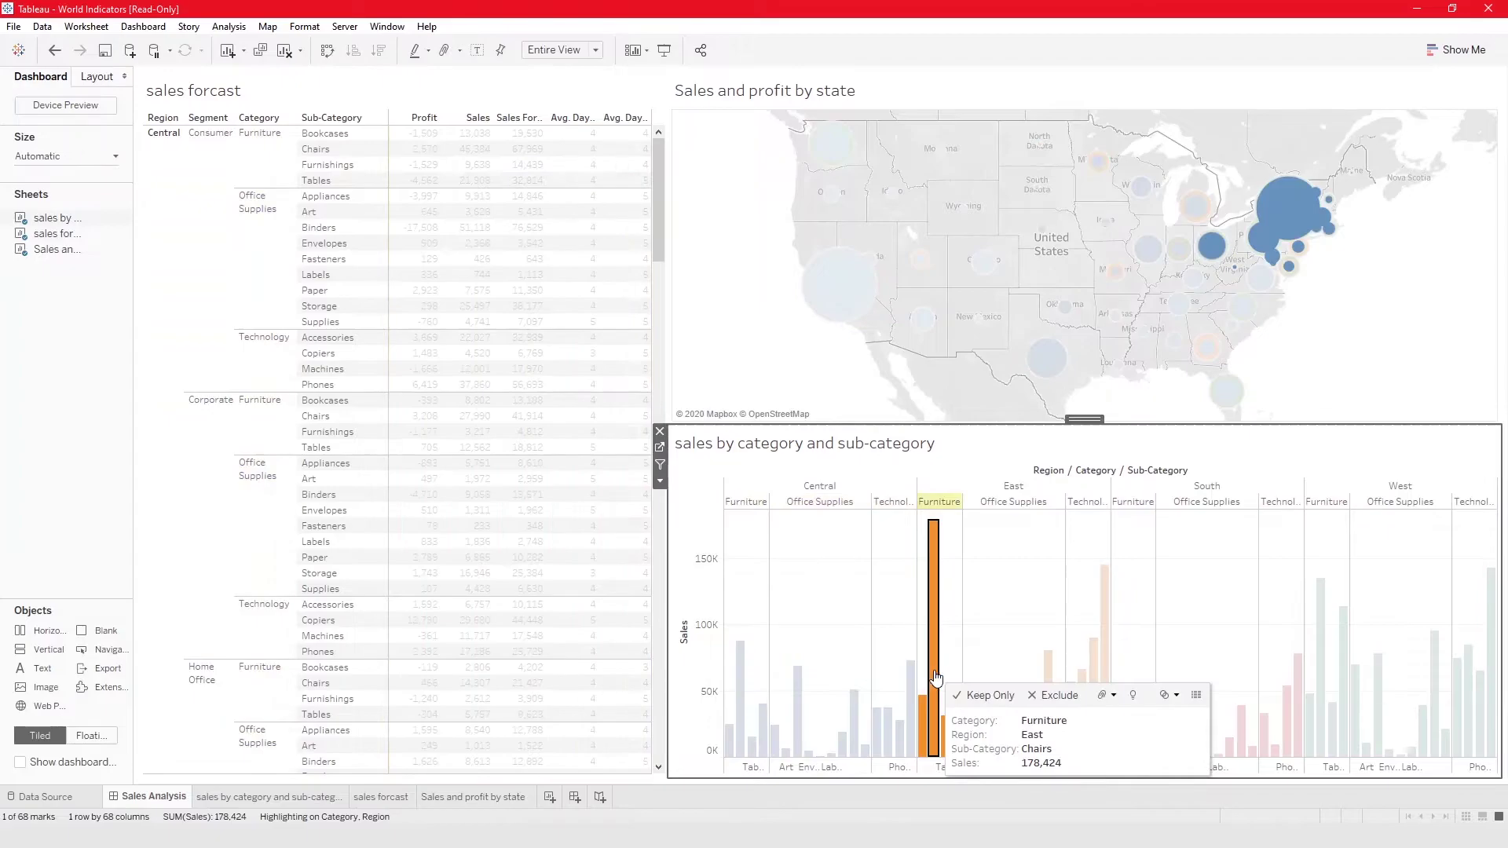
click(1166, 589)
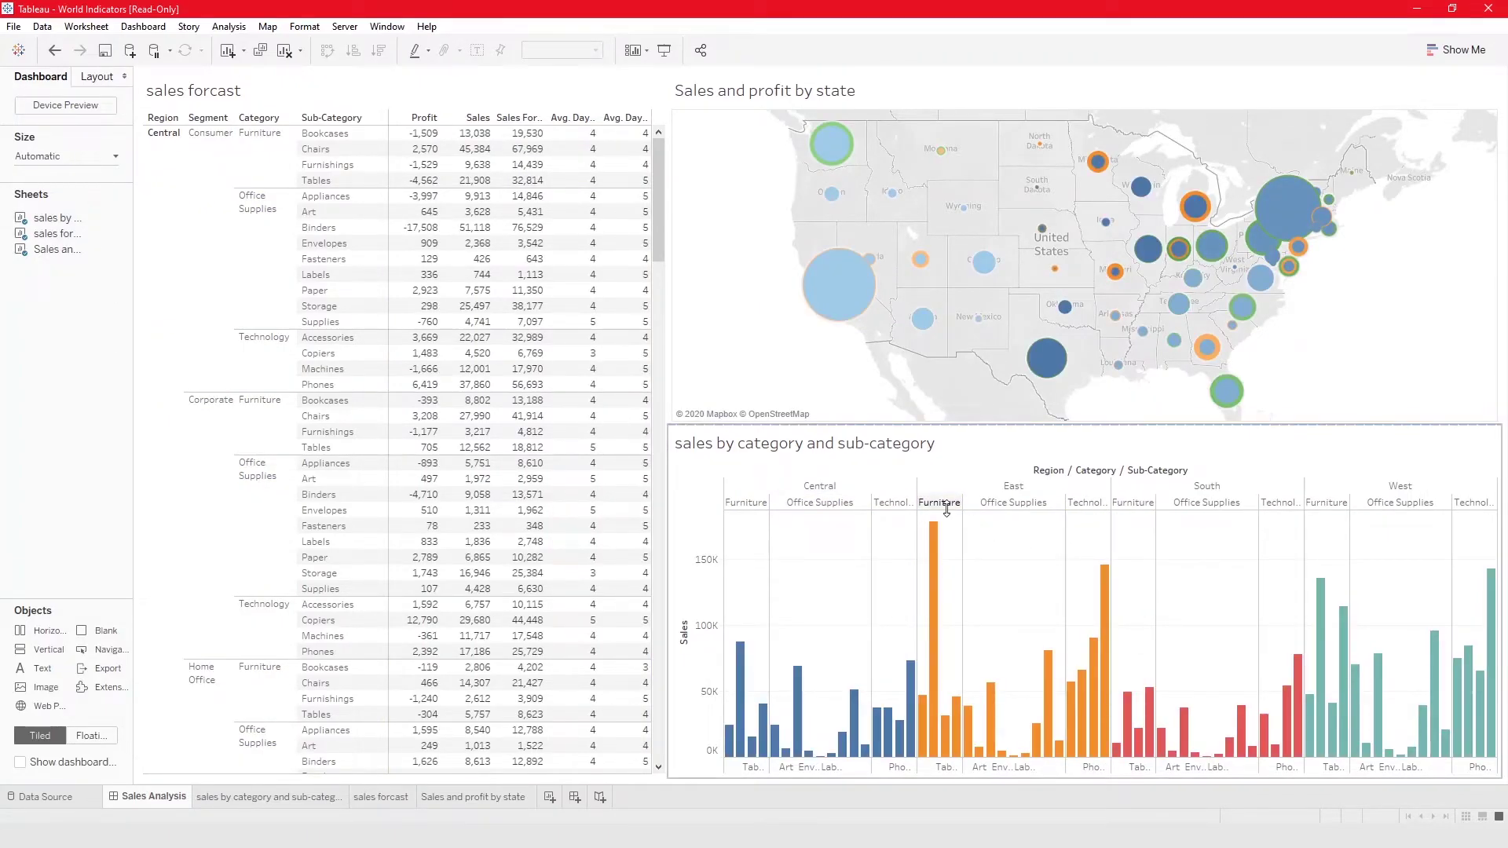
click(427, 55)
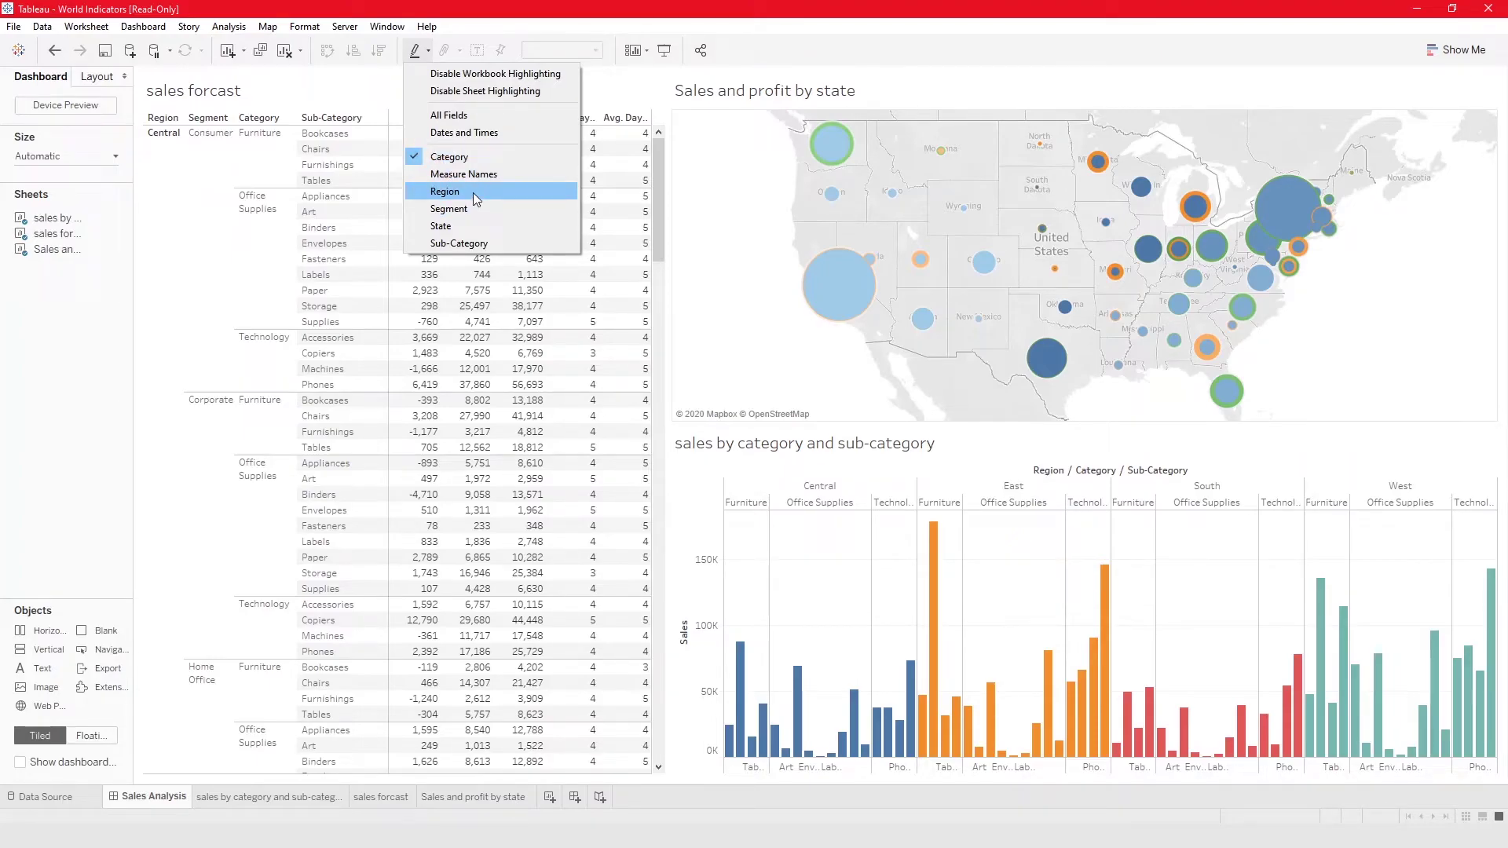
click(444, 192)
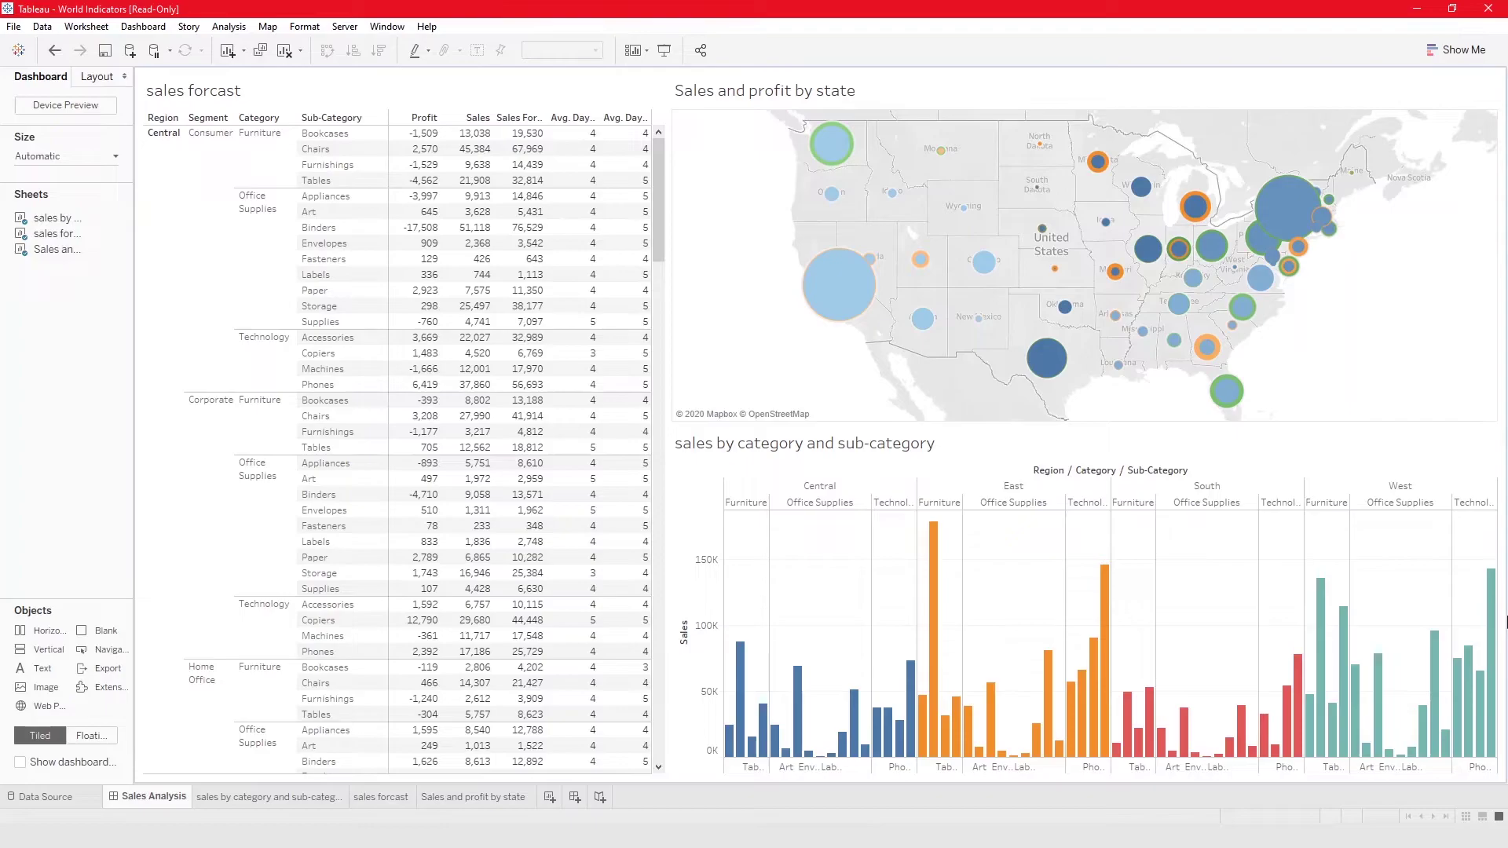
Select the East region's Chairs bar and add a Category highlighter card for that chart to the dashboard.
click(646, 52)
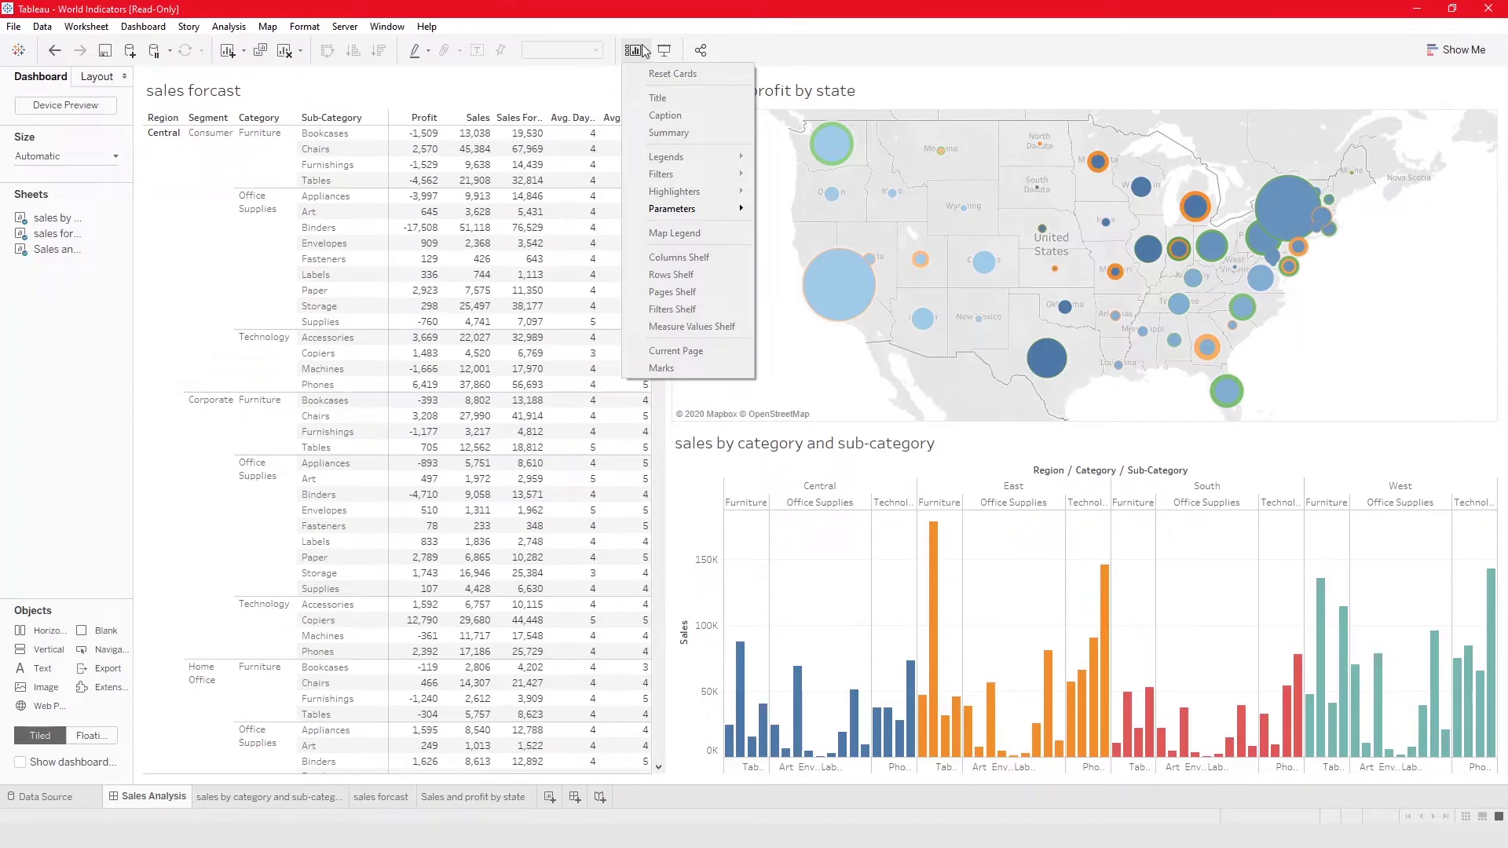
click(933, 654)
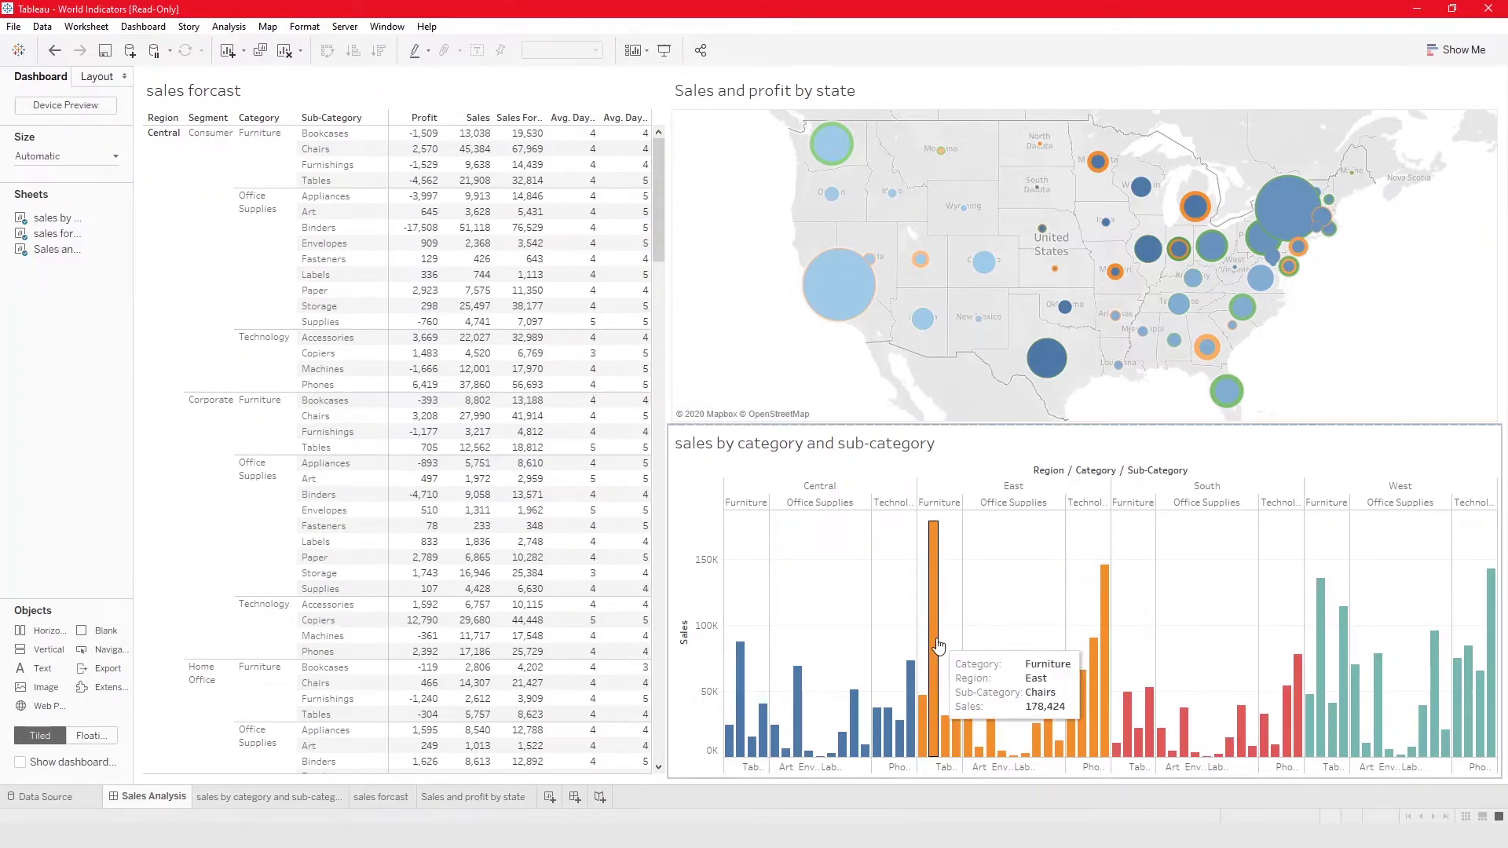
click(934, 645)
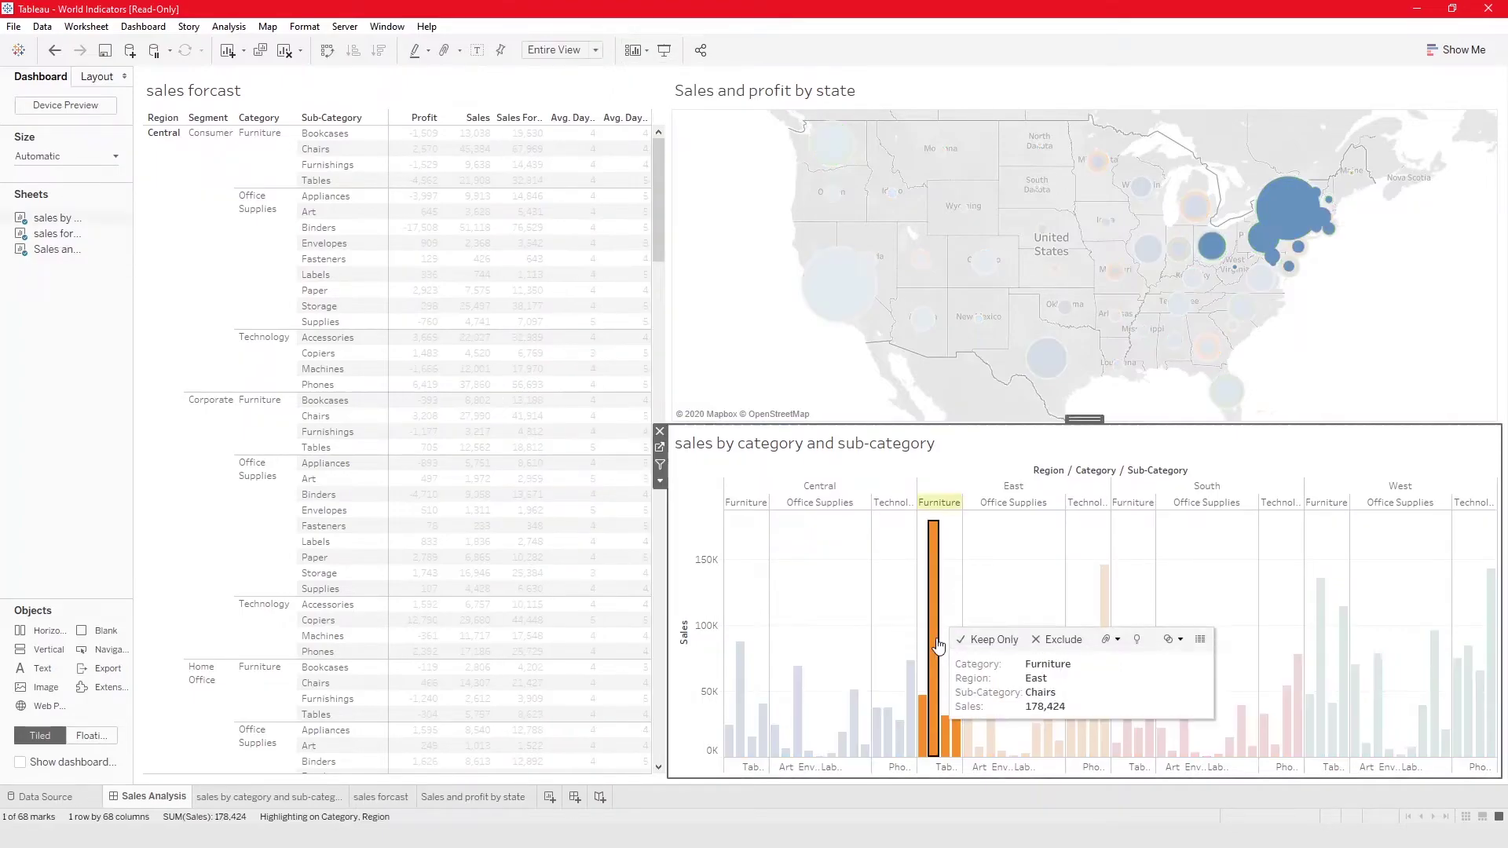
click(638, 57)
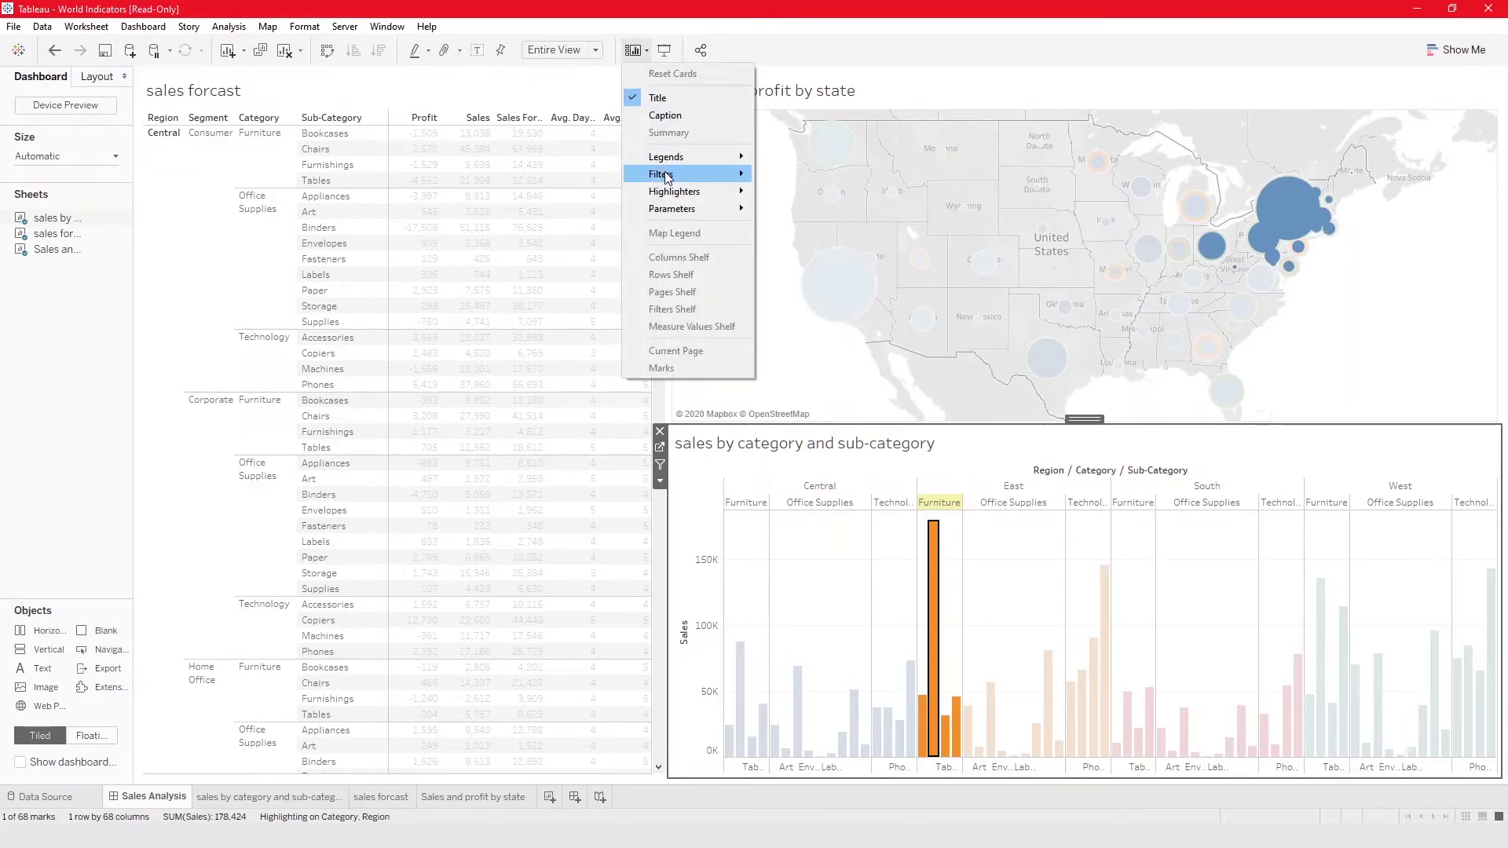
mouse_move(666, 177)
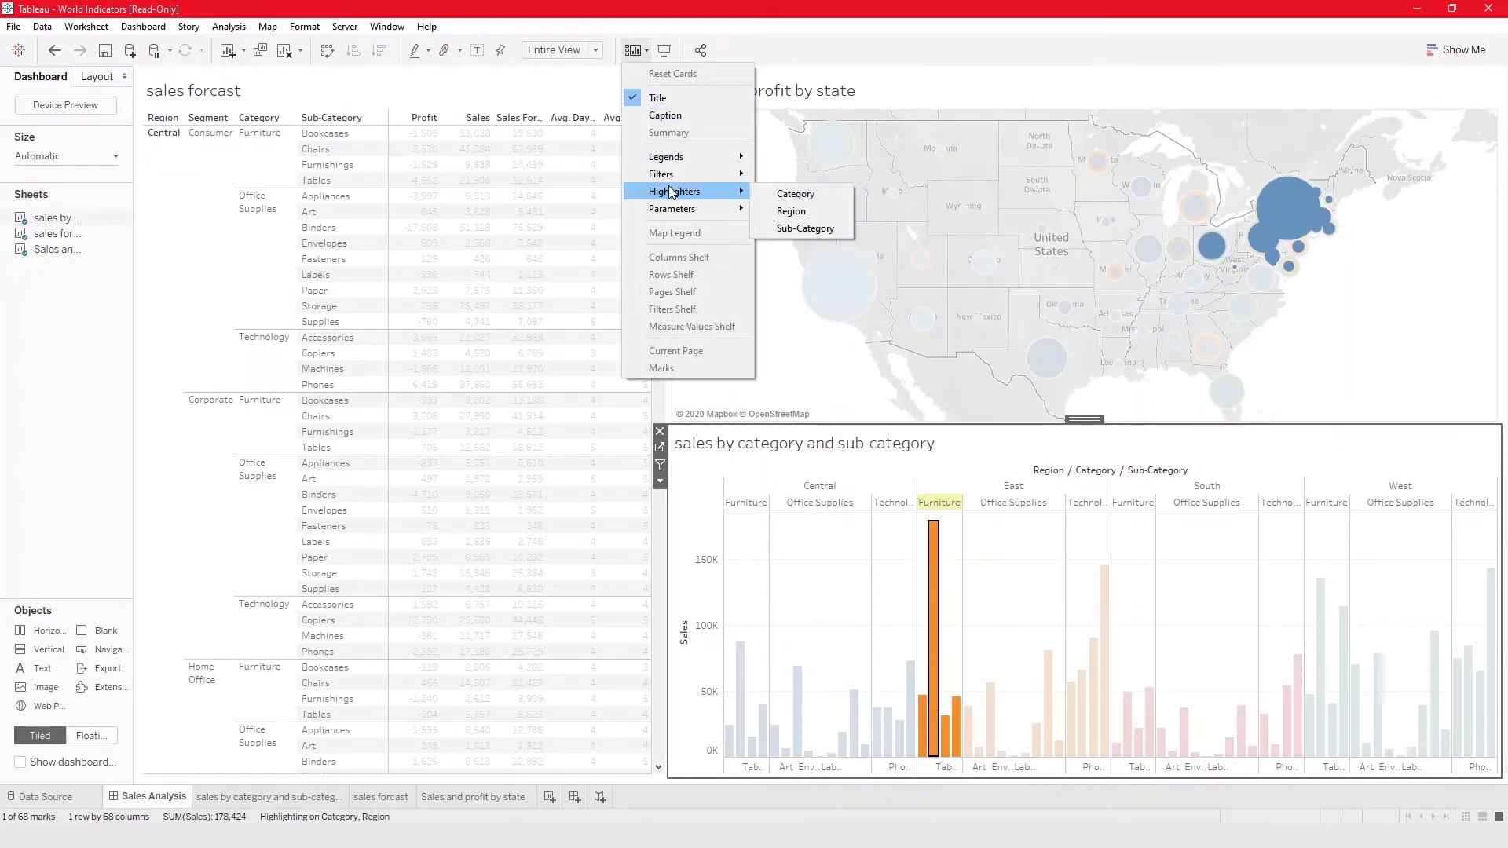
click(782, 197)
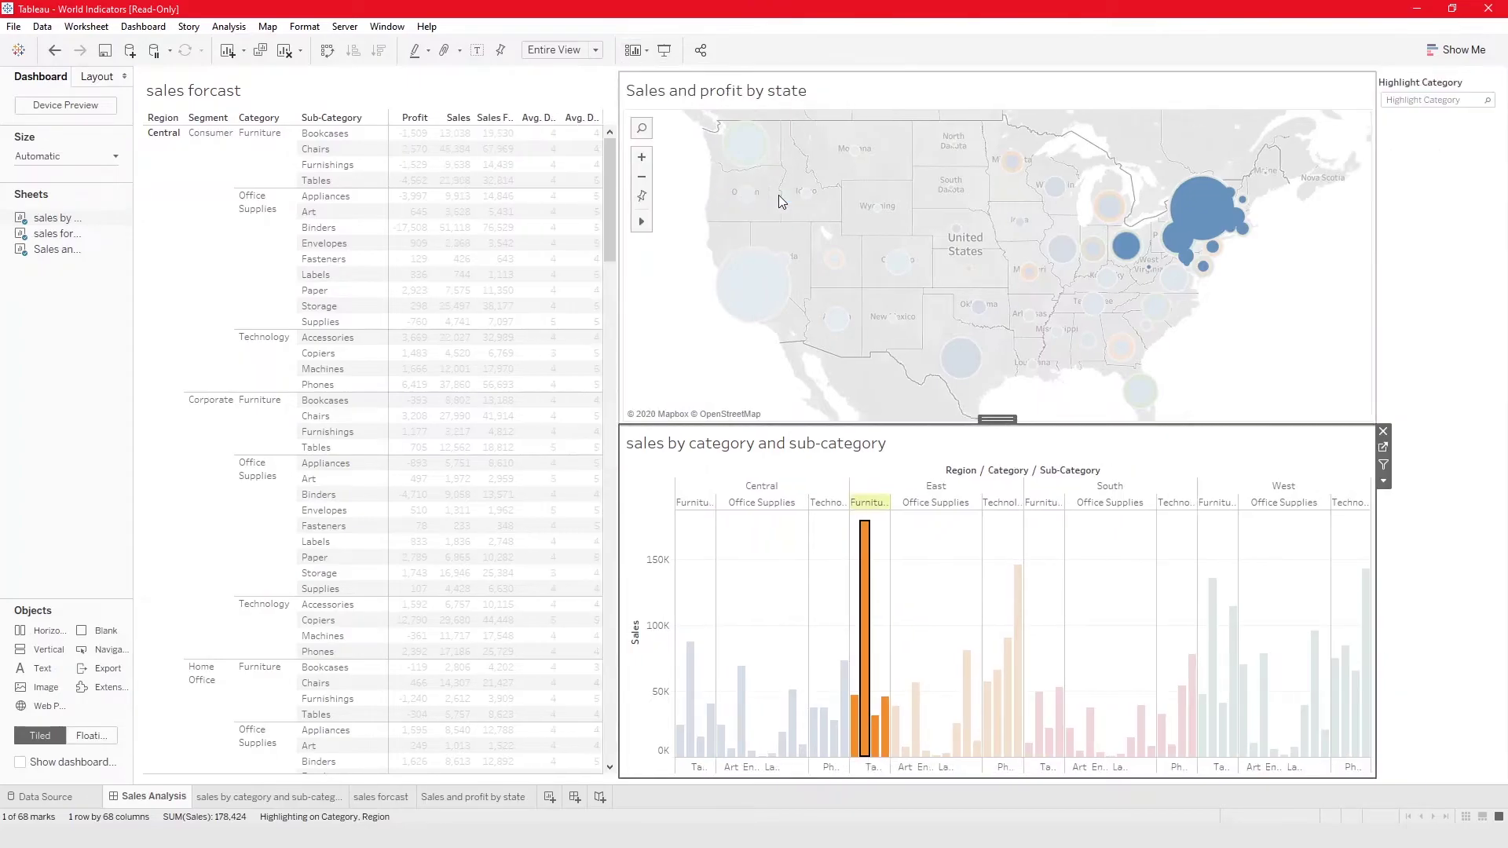
Show the Region color legend of the sales by category and sub-category chart on the dashboard.
click(633, 51)
mouse_move(672, 171)
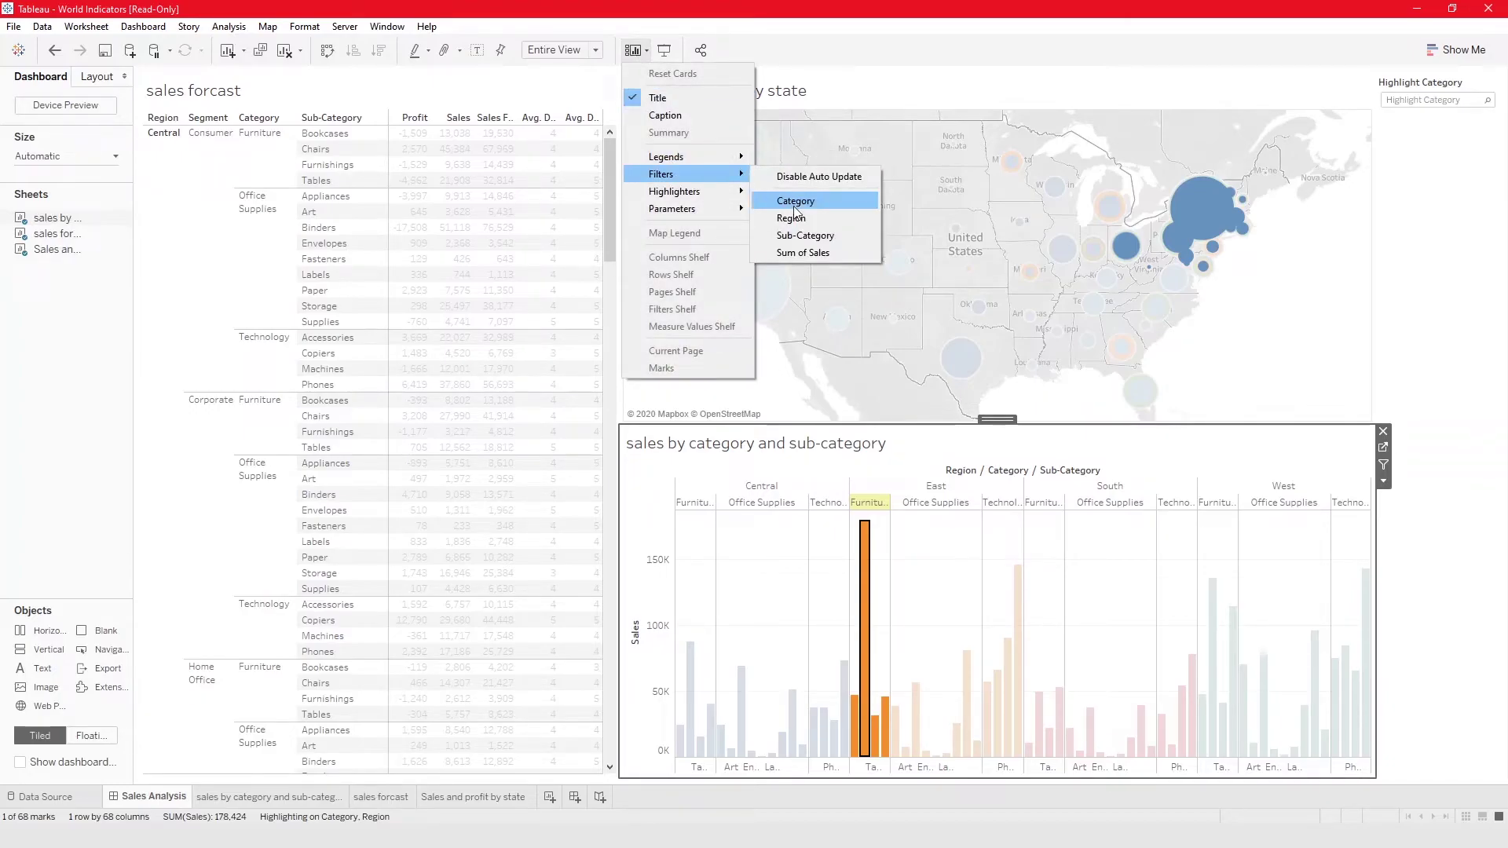
mouse_move(742, 157)
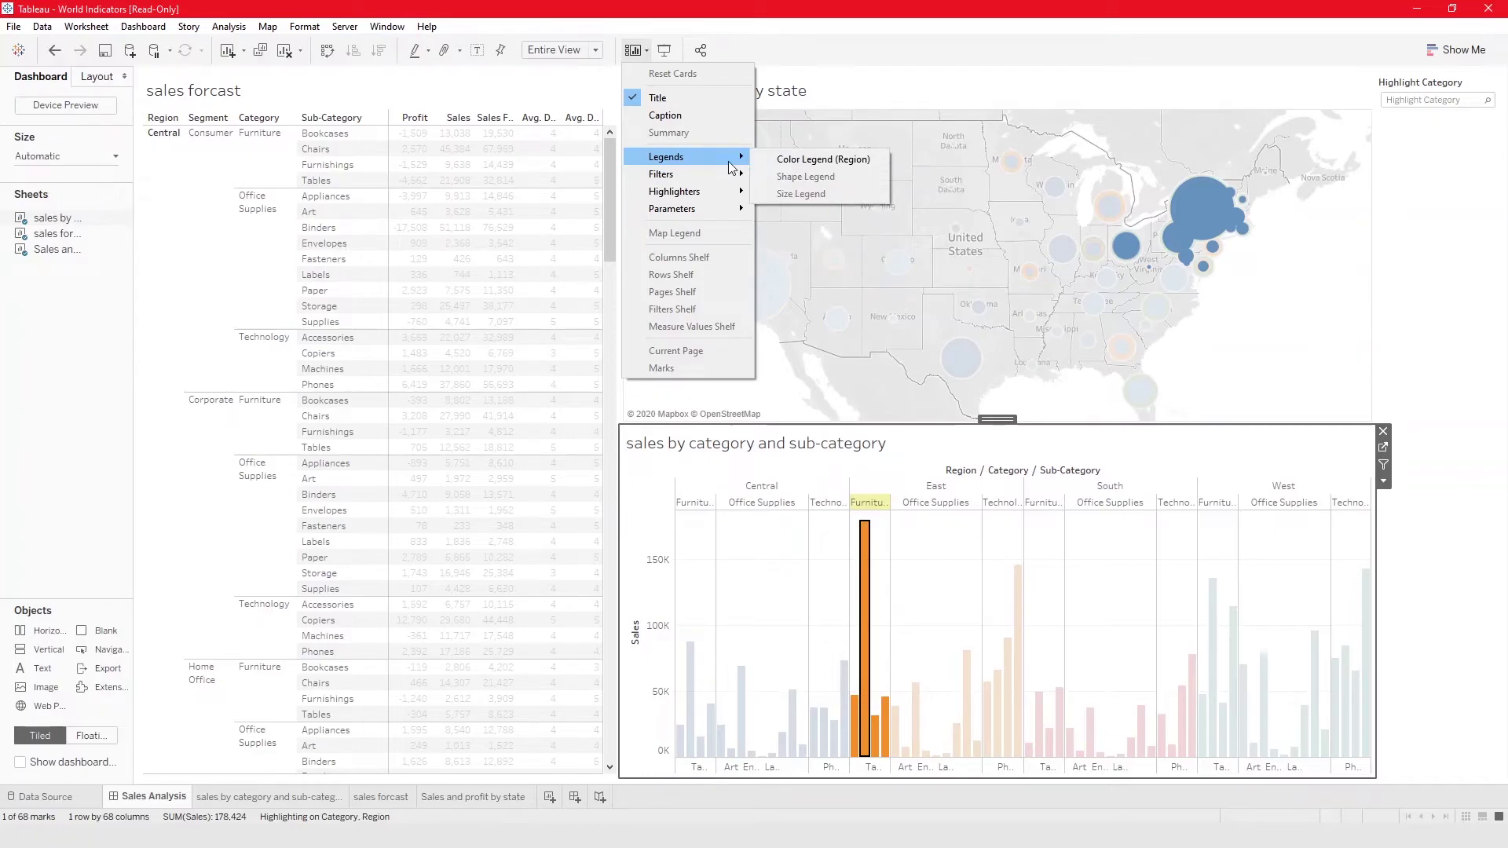
click(802, 162)
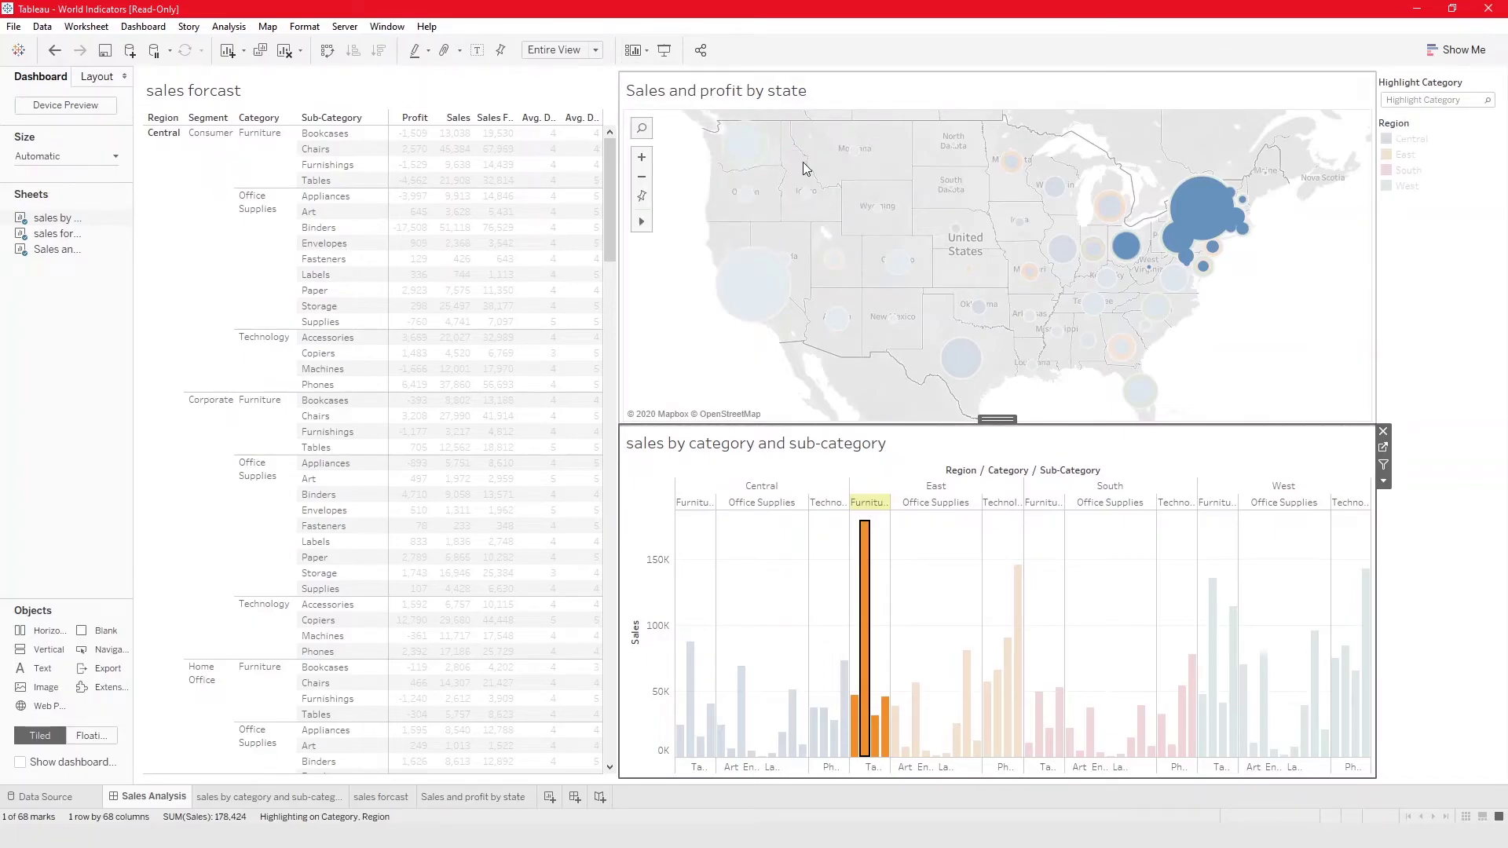
Use the Region color legend to highlight East, South, West and Central one after another across the dashboard.
click(1423, 257)
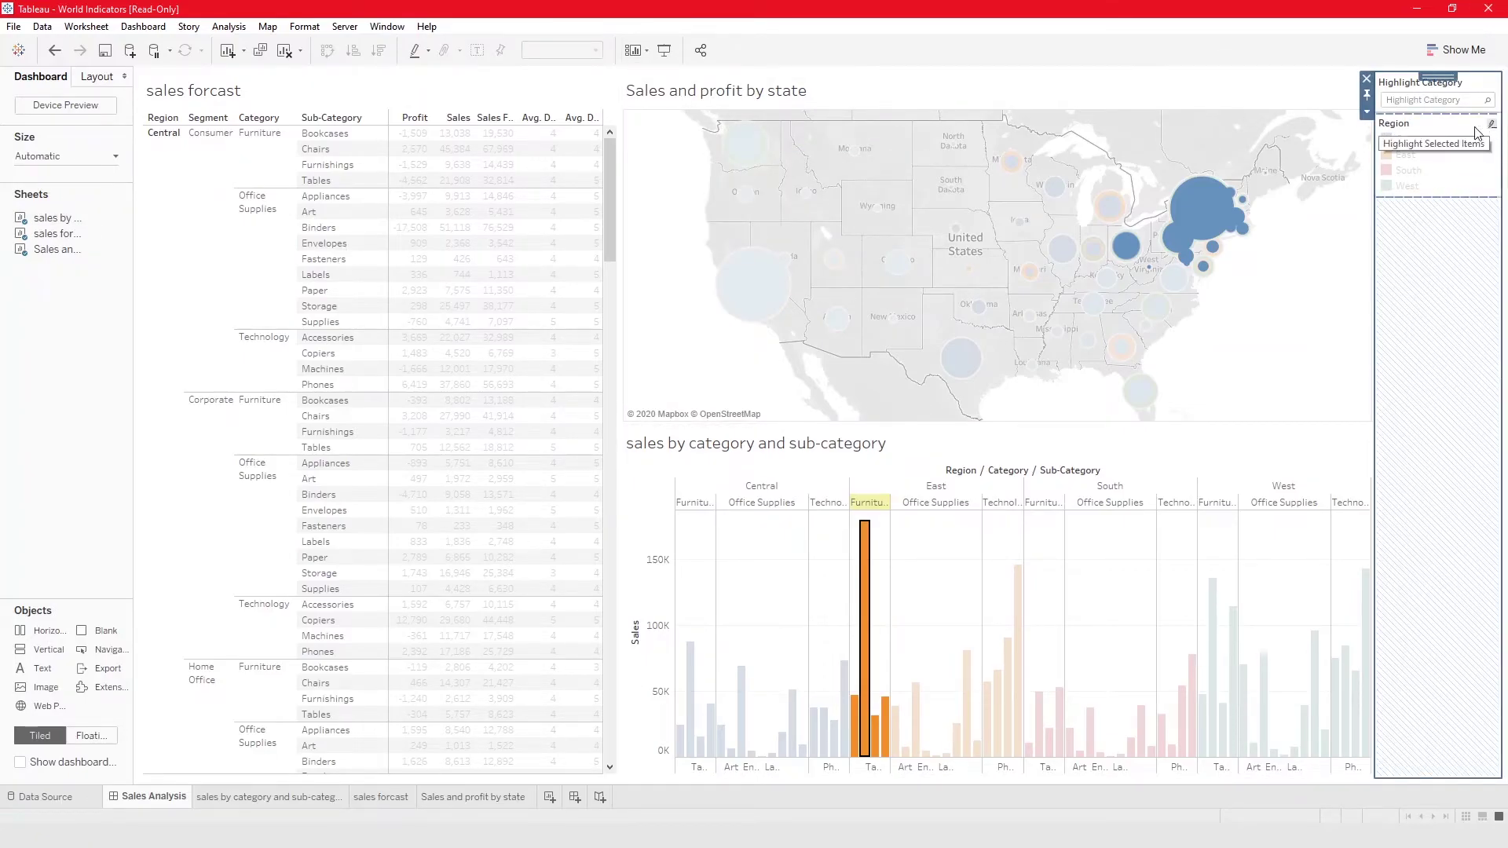
click(1407, 156)
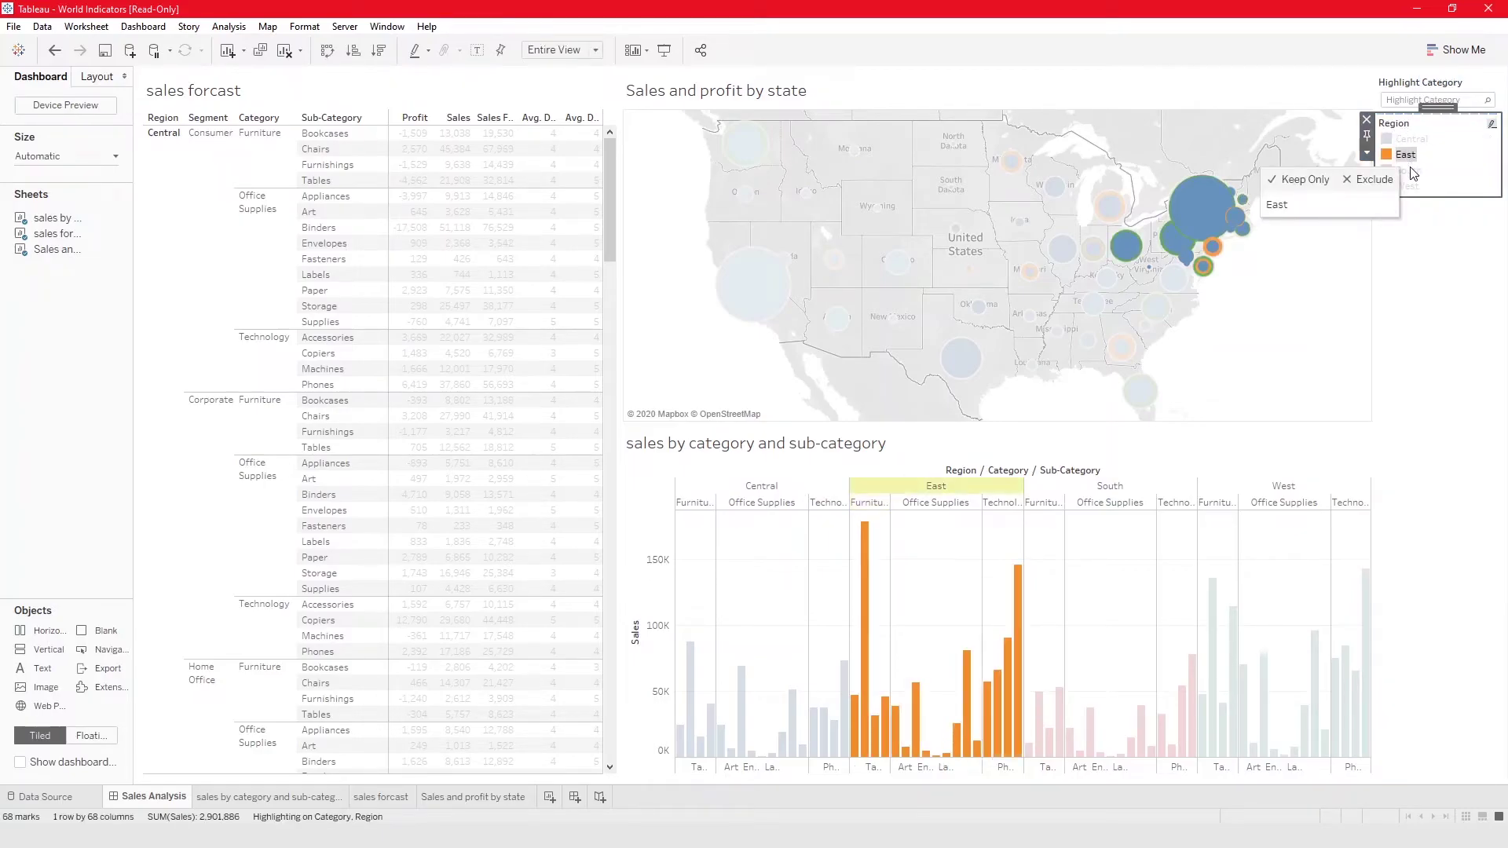
click(1410, 171)
click(1411, 186)
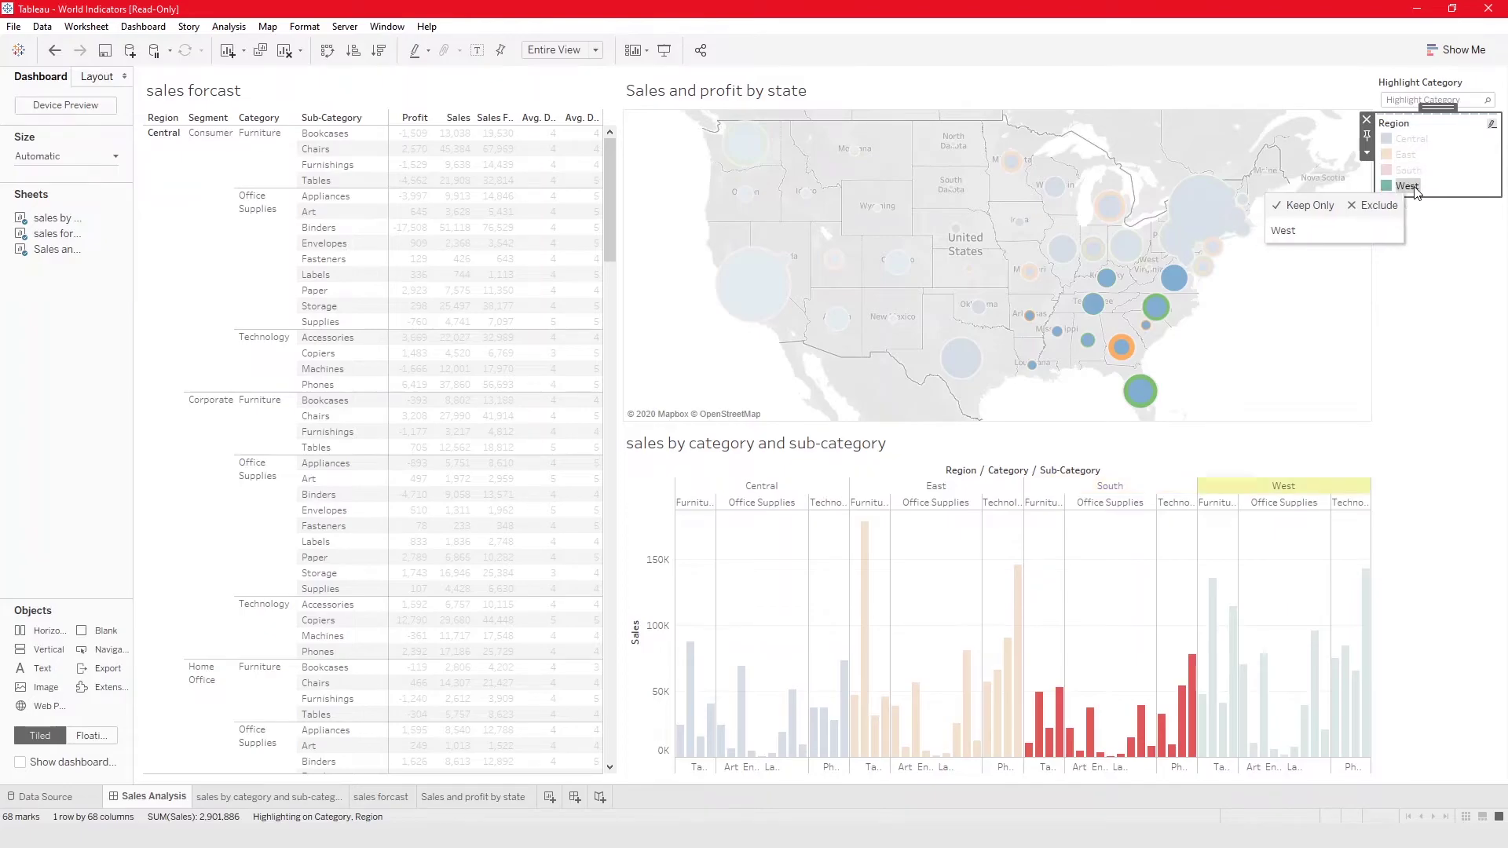
click(1412, 139)
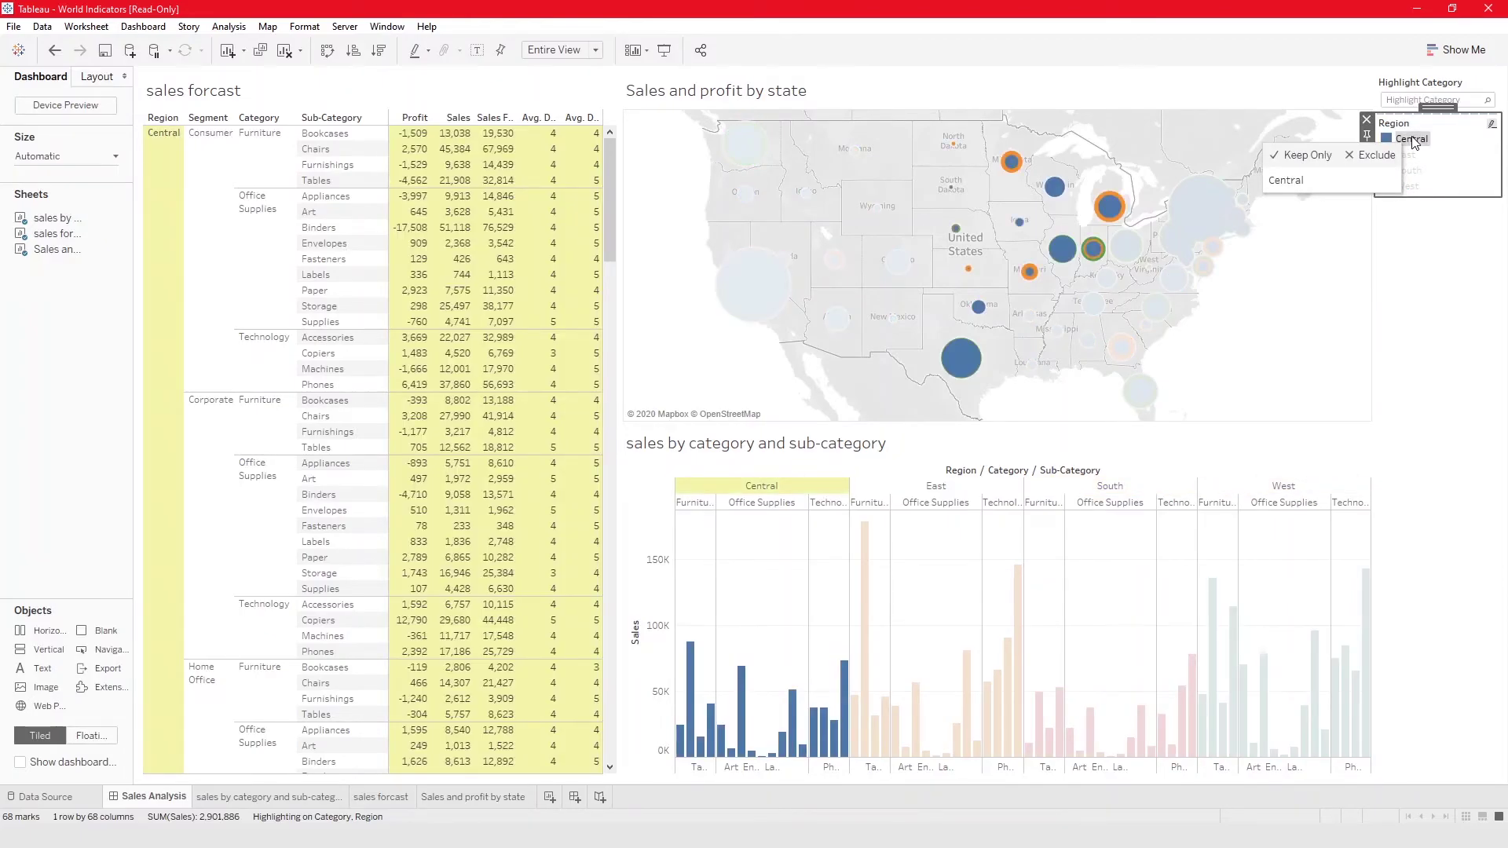
Toggle the Region legend's highlighting of selected items off and on, and leave it turned off.
click(1493, 126)
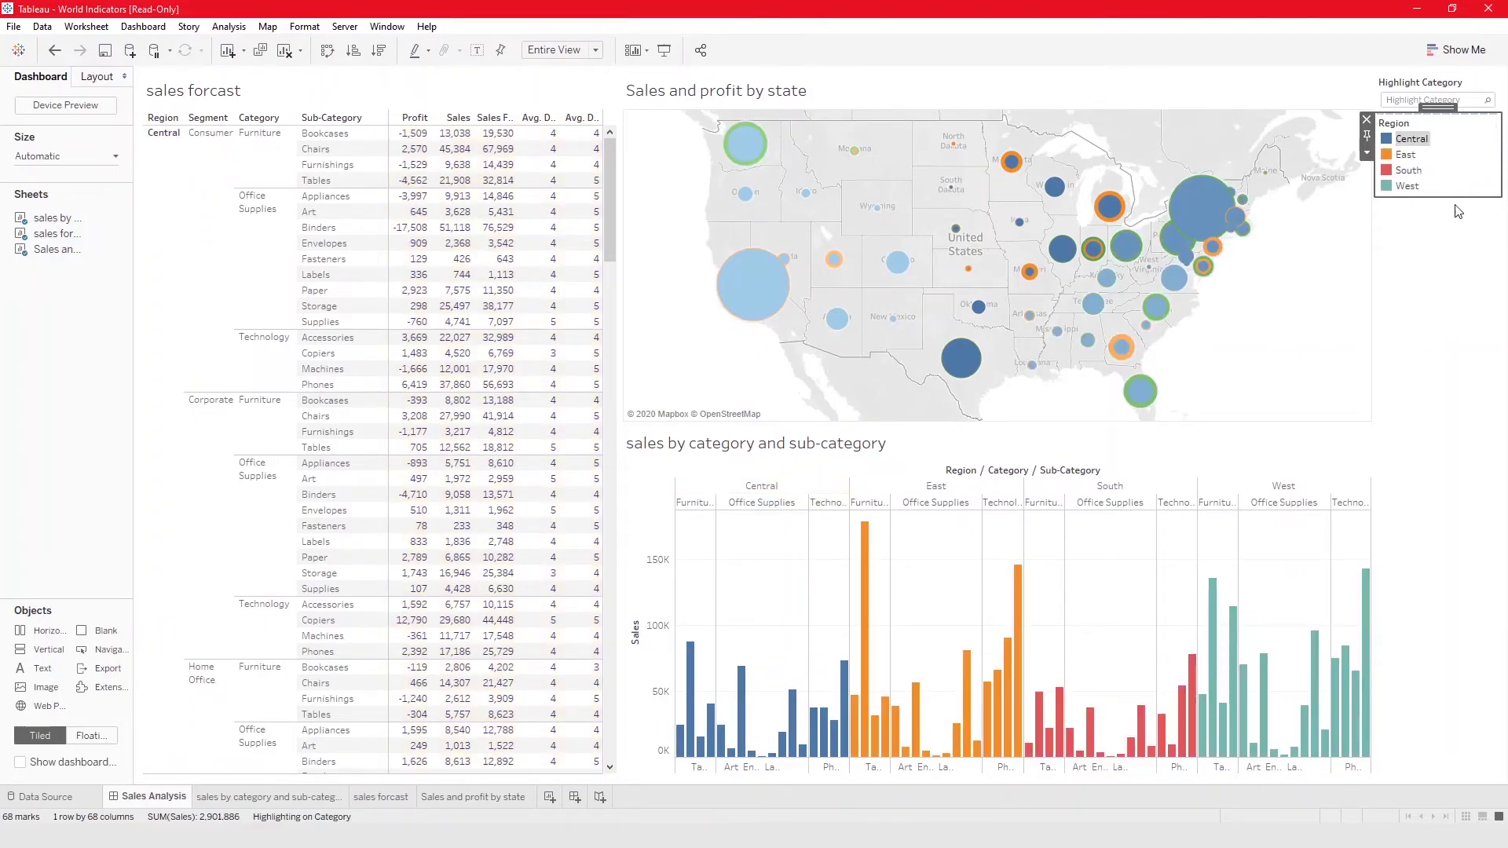
click(1492, 126)
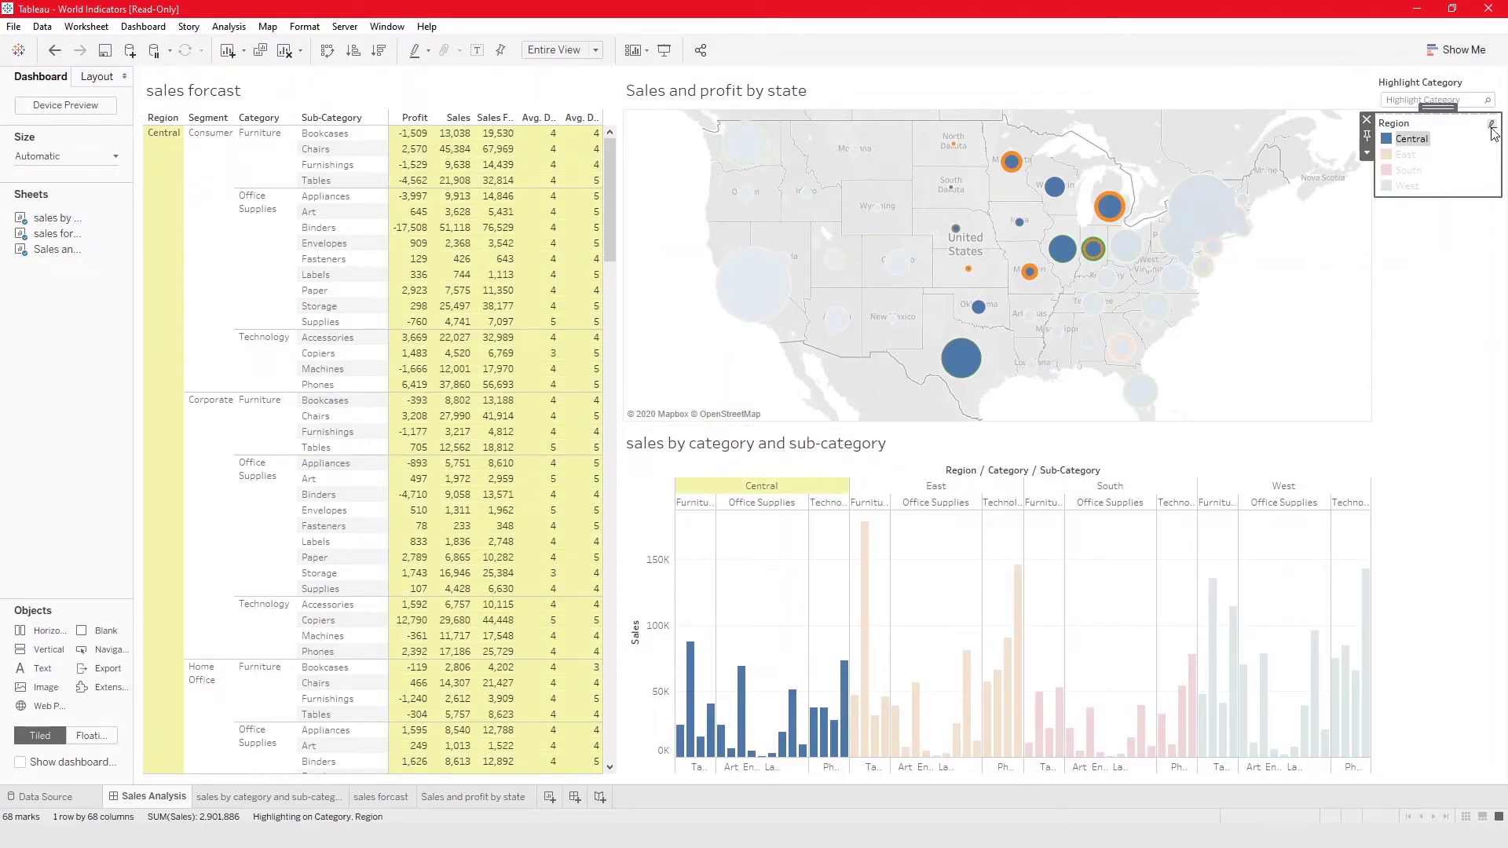
click(1492, 127)
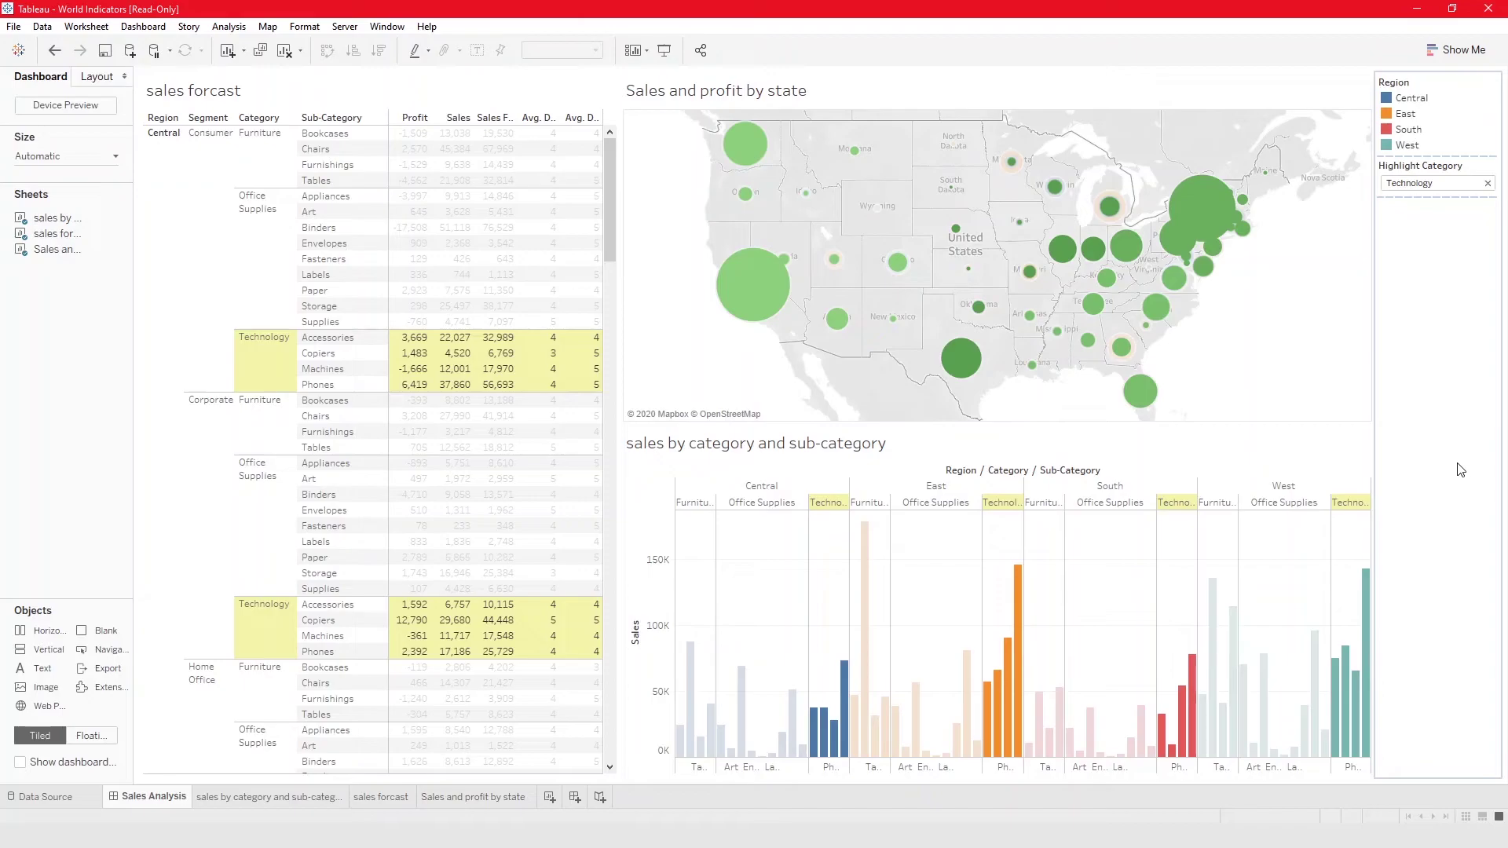
Review the dashboard's generated highlight action and the settings for adding a new highlight action, without saving any changes.
click(143, 26)
click(161, 229)
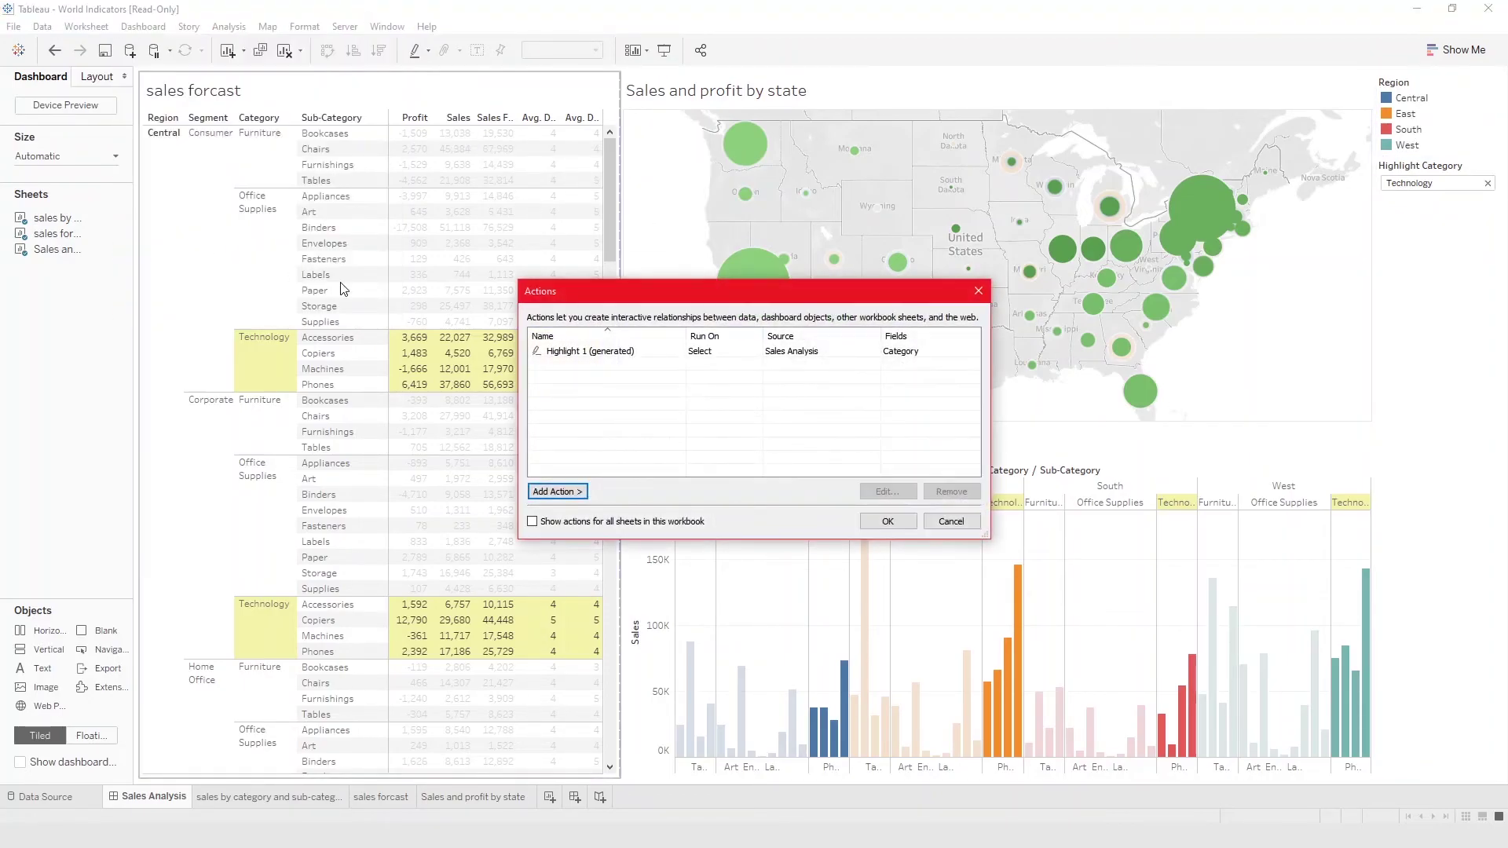
click(583, 355)
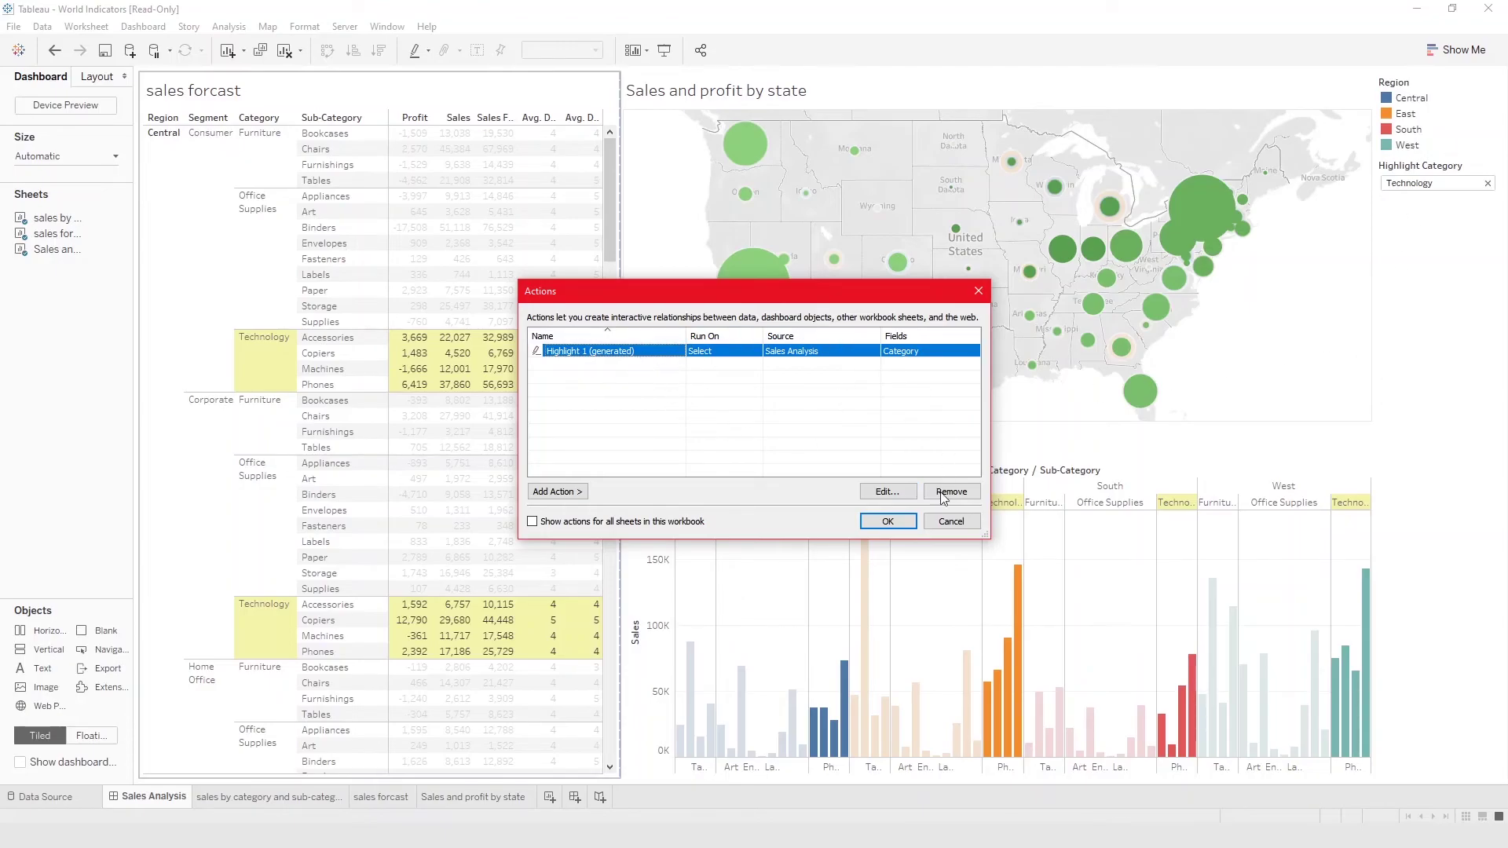
click(564, 492)
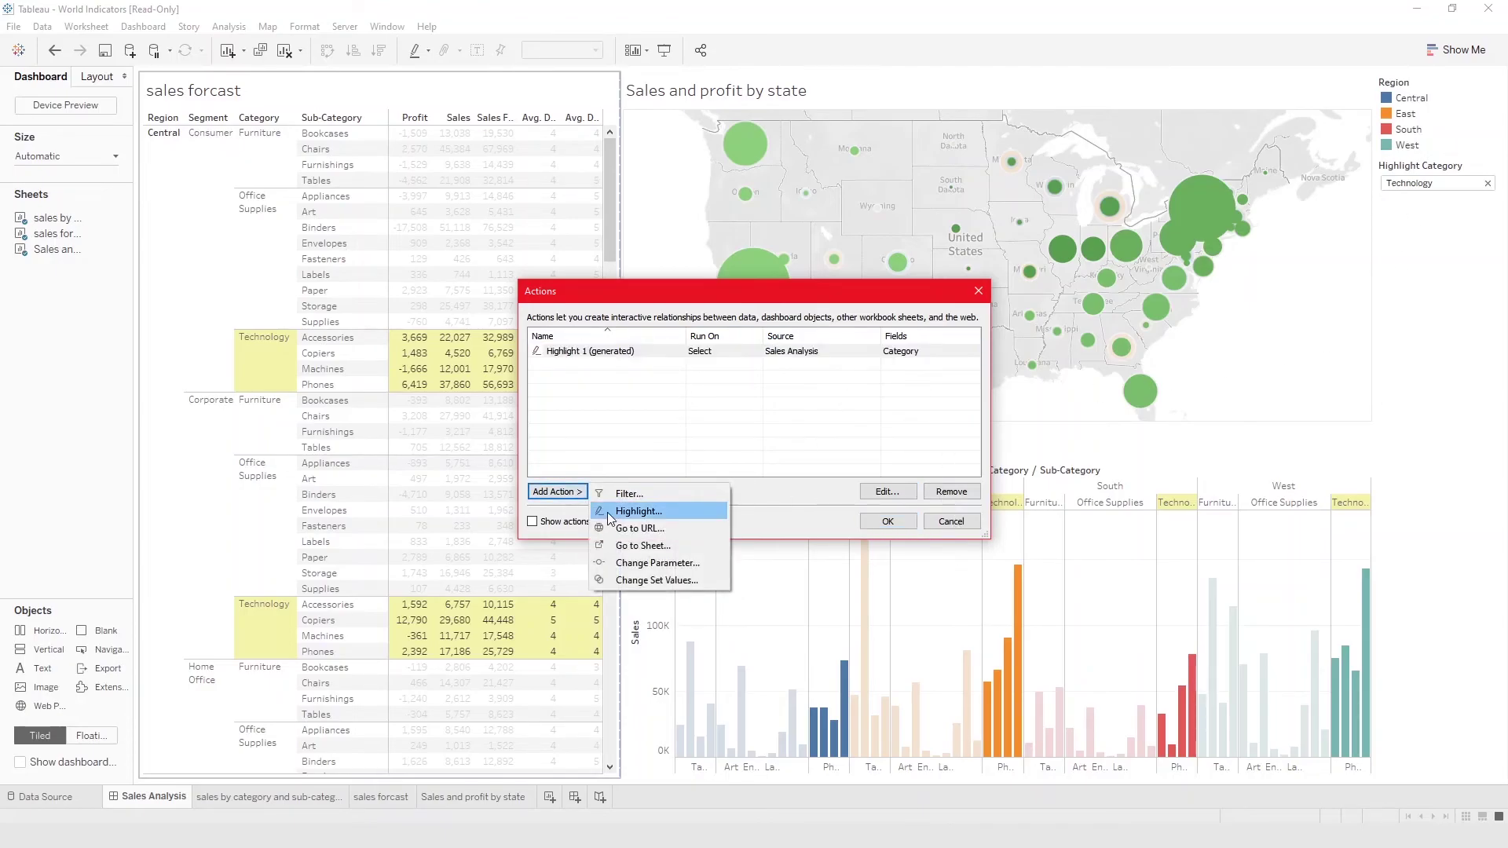
click(609, 511)
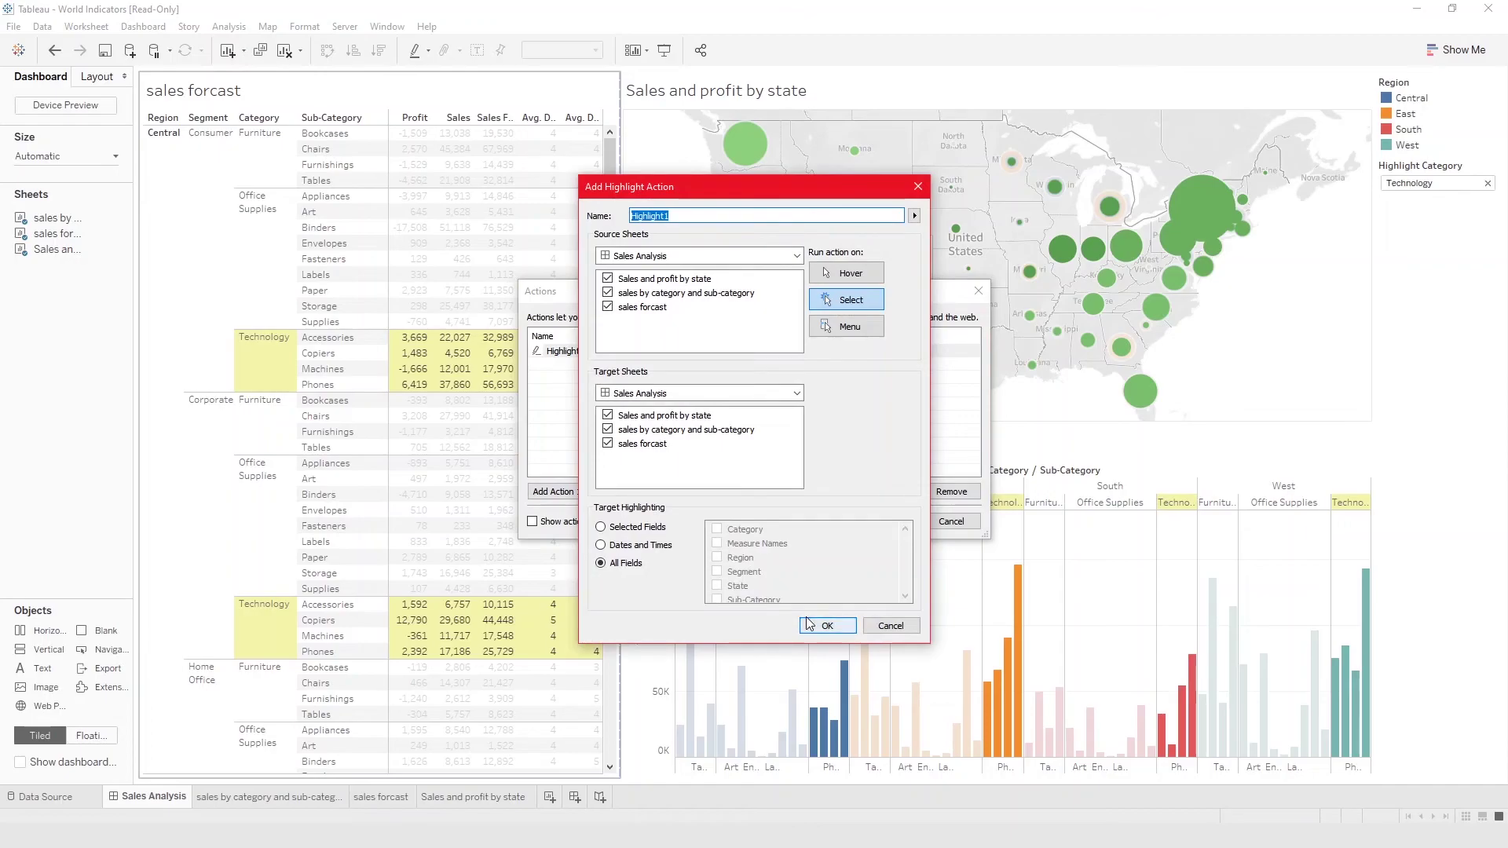
click(895, 629)
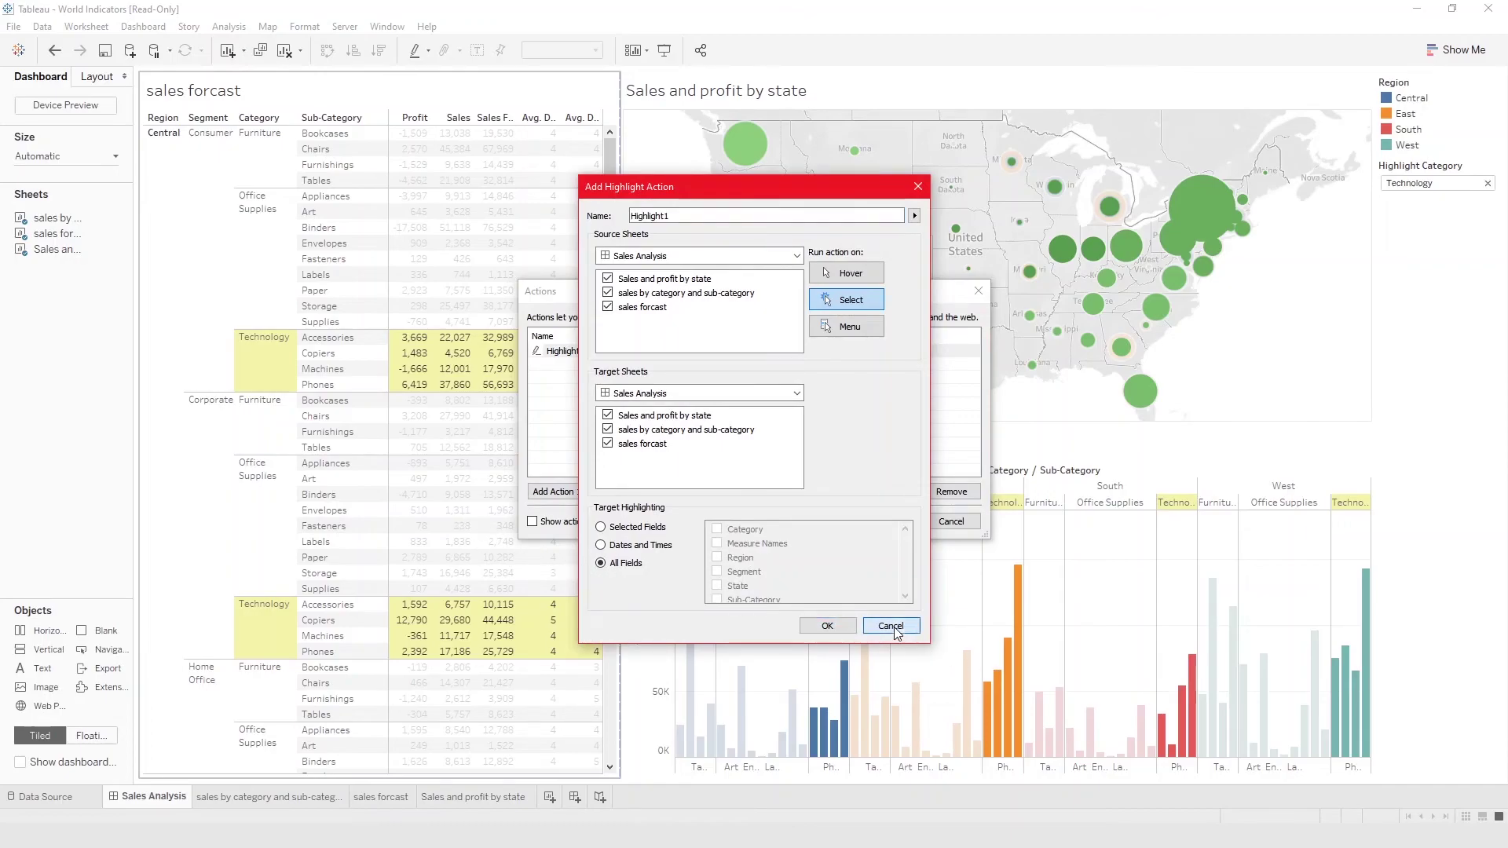
click(957, 525)
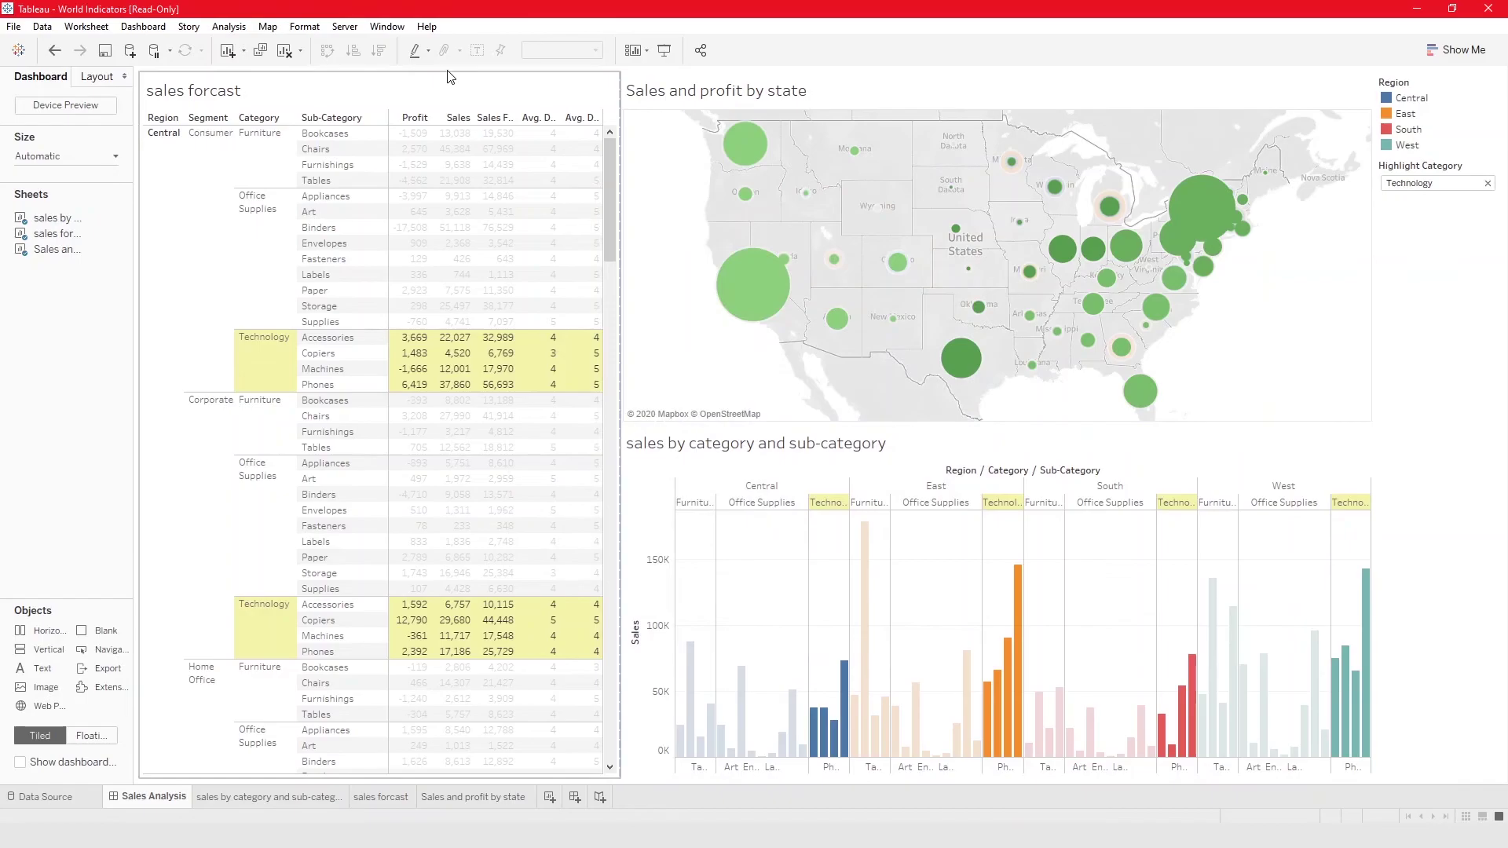
Enable Sub-Category highlighting alongside Category and select the Central Consumer Art row's Sales value in the sales forcast table.
click(424, 52)
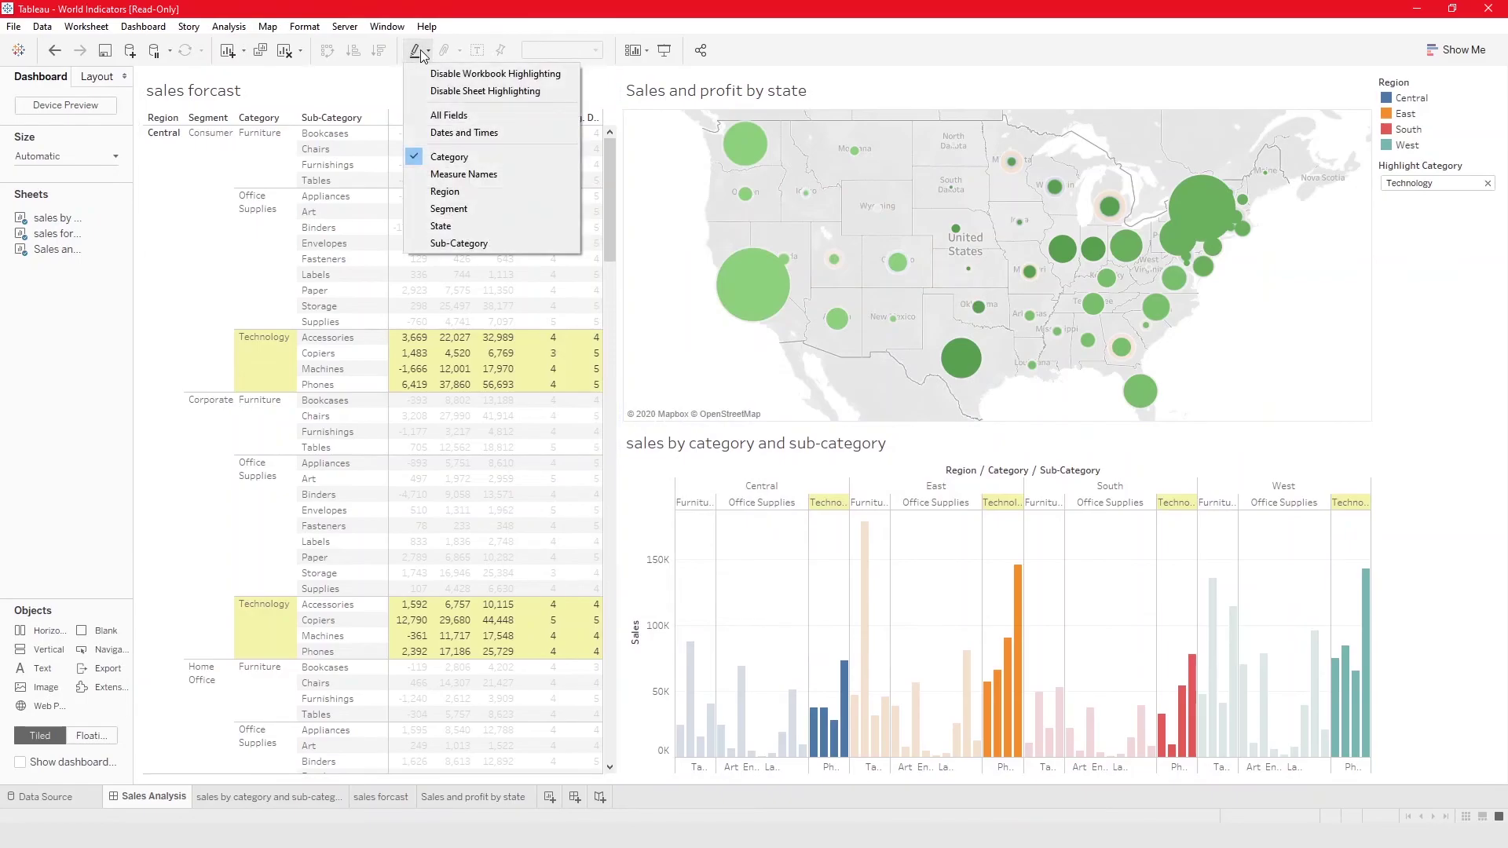
click(460, 227)
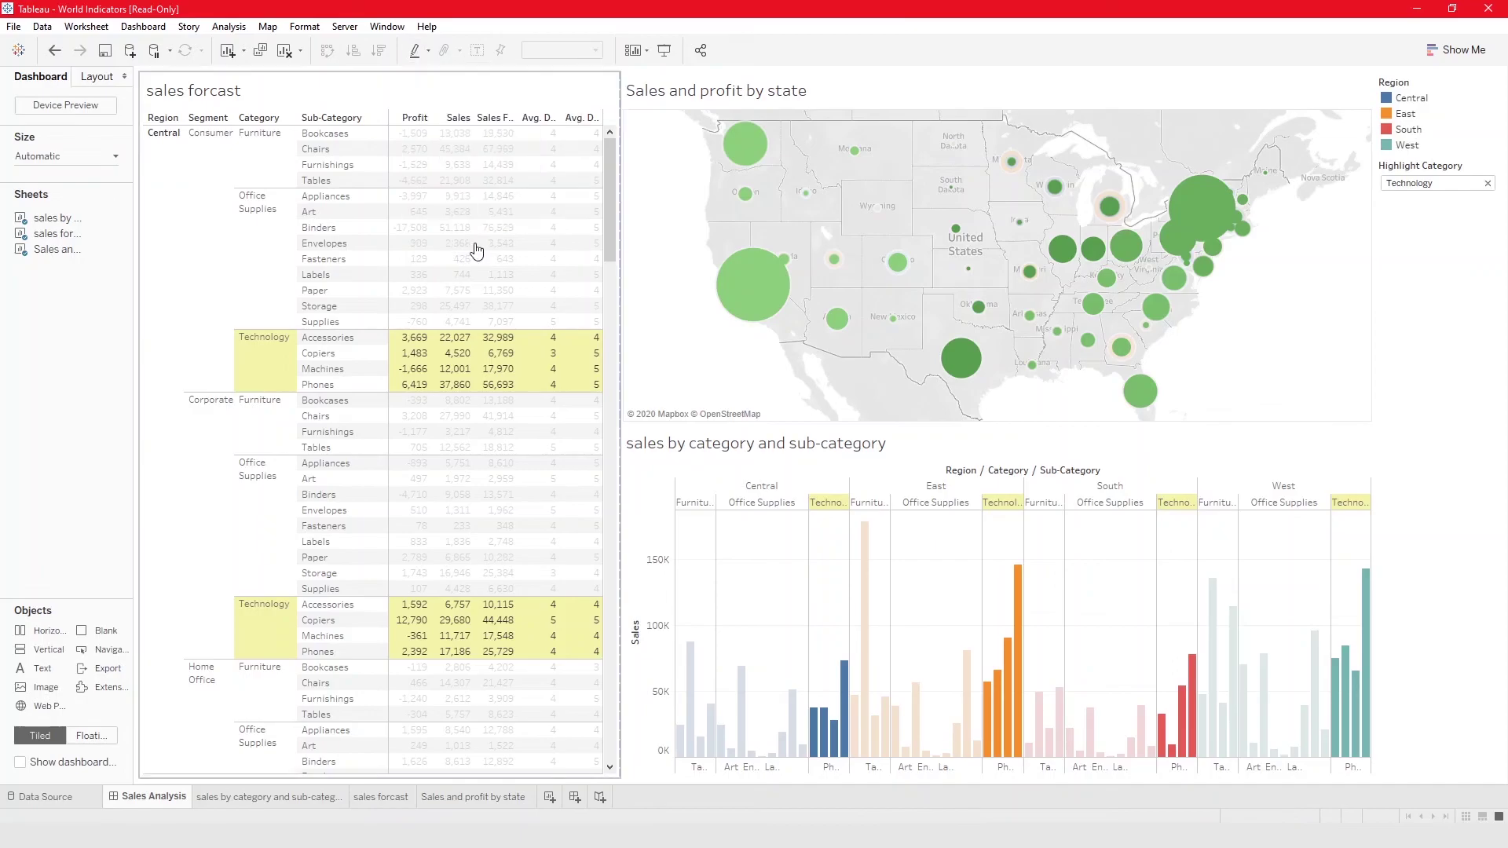
click(458, 211)
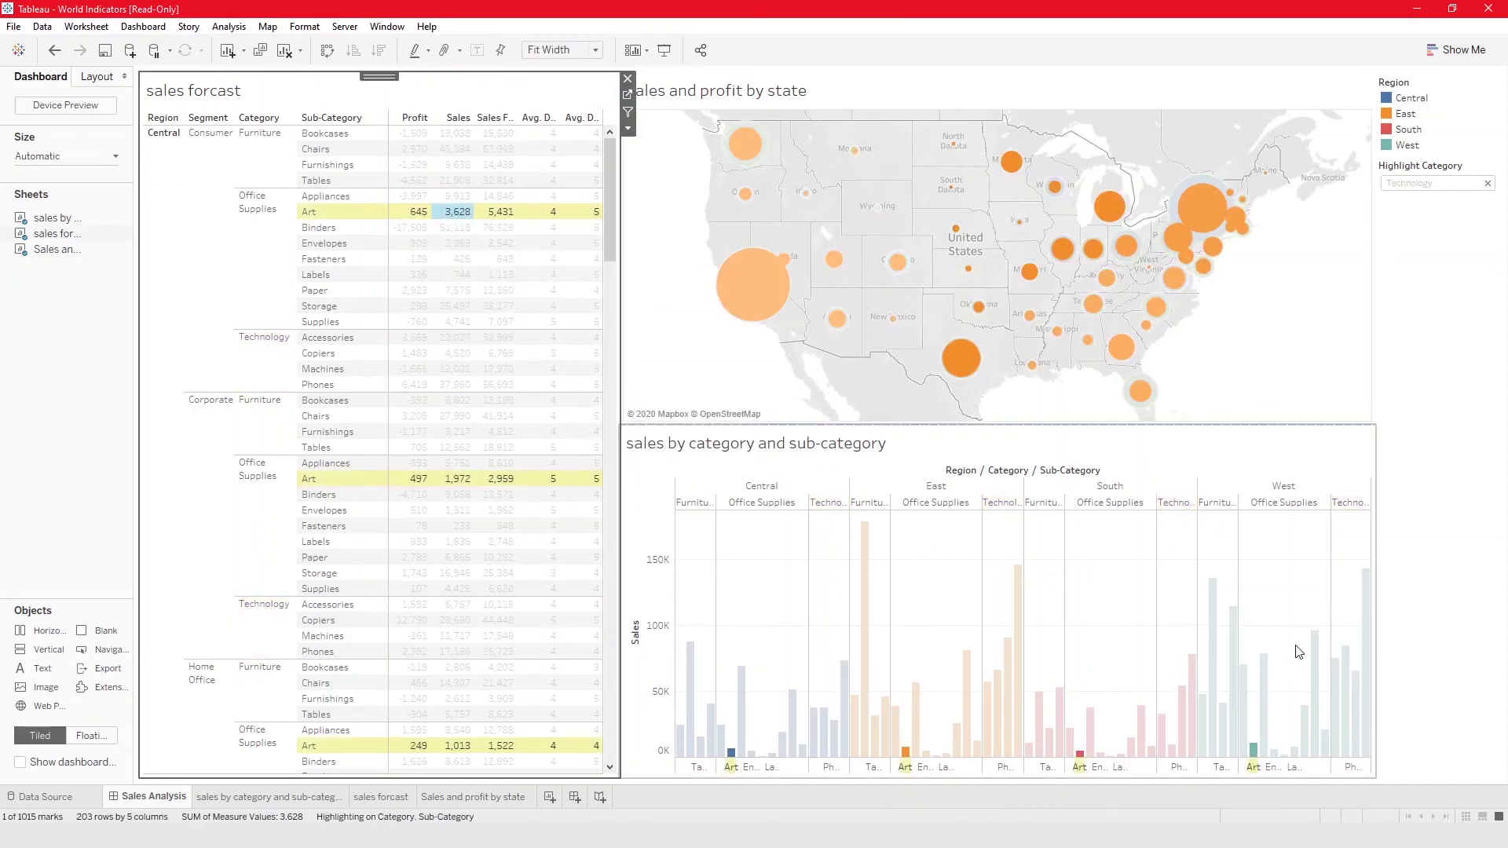